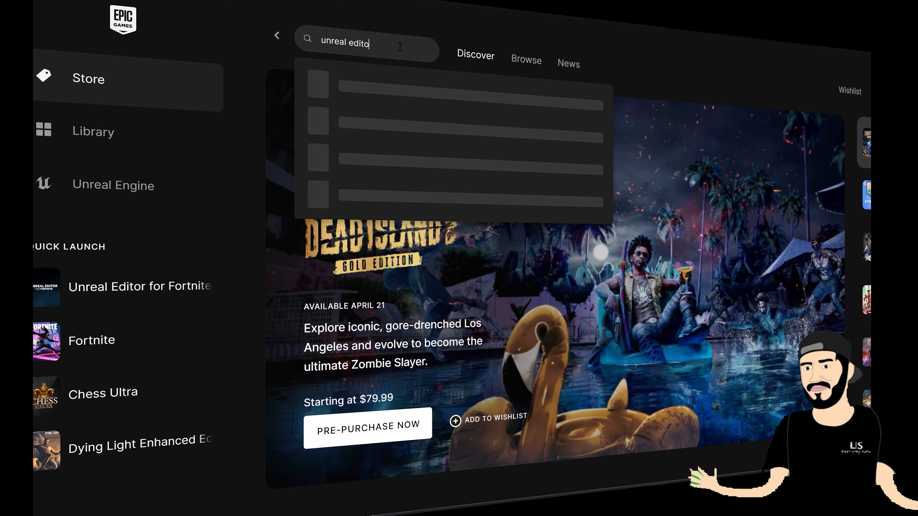
Search the store for the Unreal Editor and view the Unreal Editor For Fortnite product page
text(o)
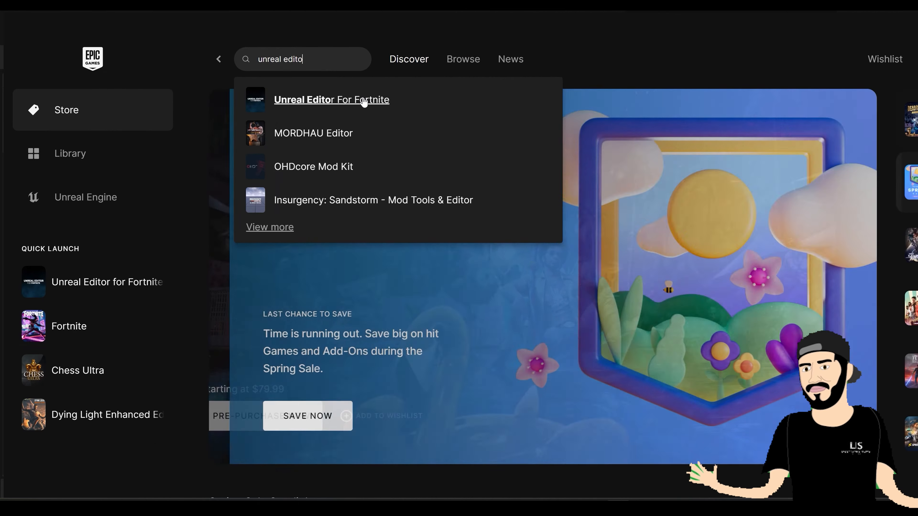
click(417, 92)
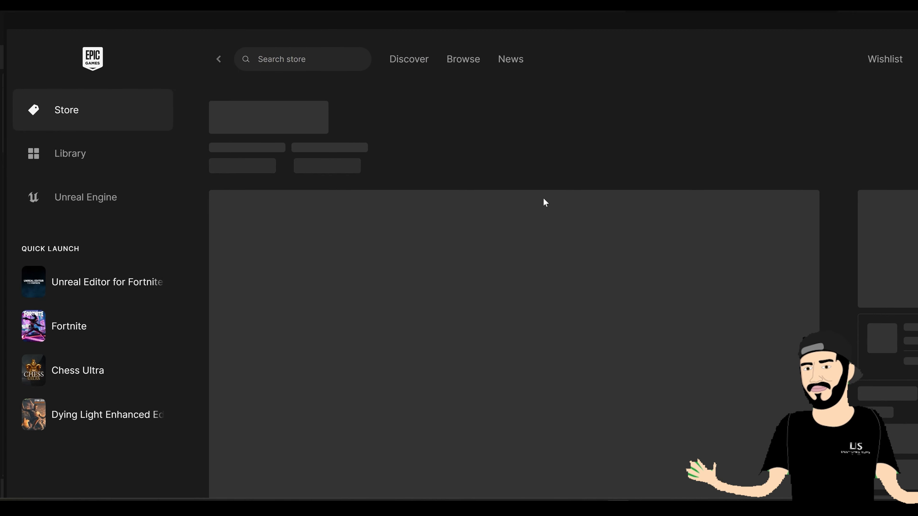
scroll(579, 209, down, 2)
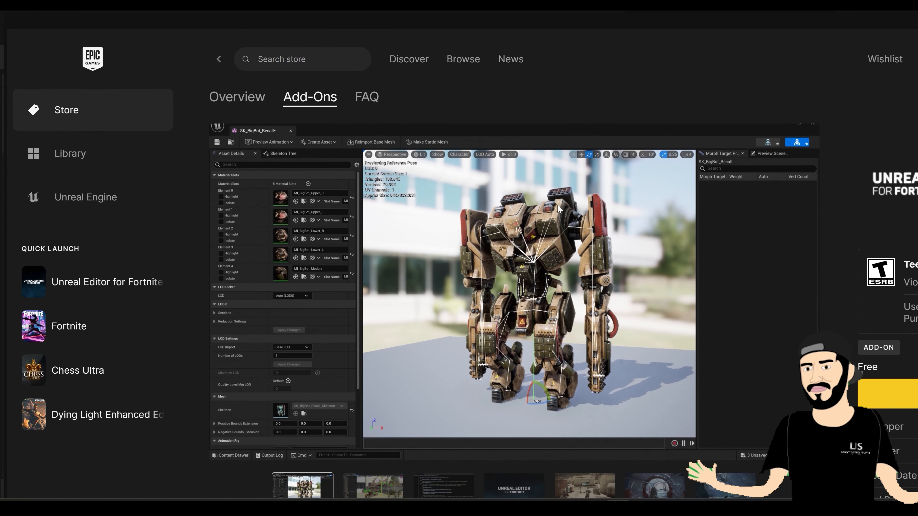
scroll(580, 212, up, 1)
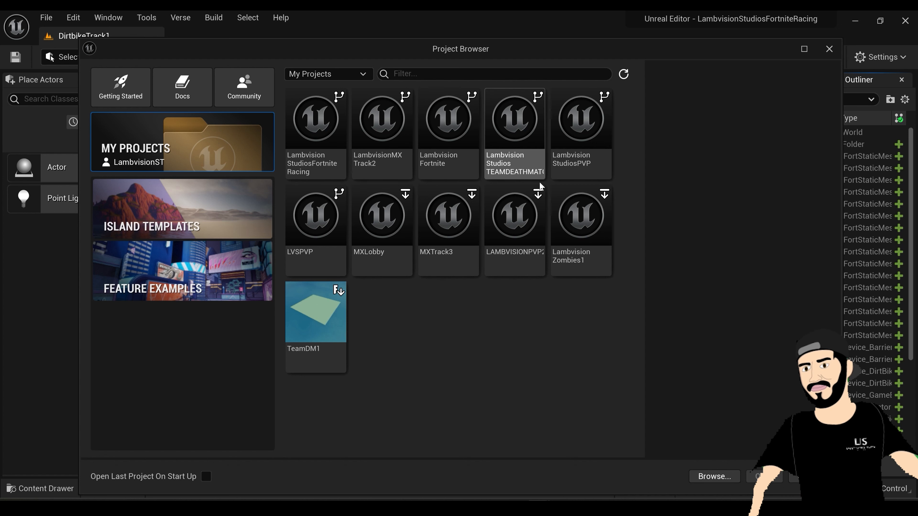
Examine the island templates available for a new project, from Simple and Blank through Frosty Fortress
click(202, 214)
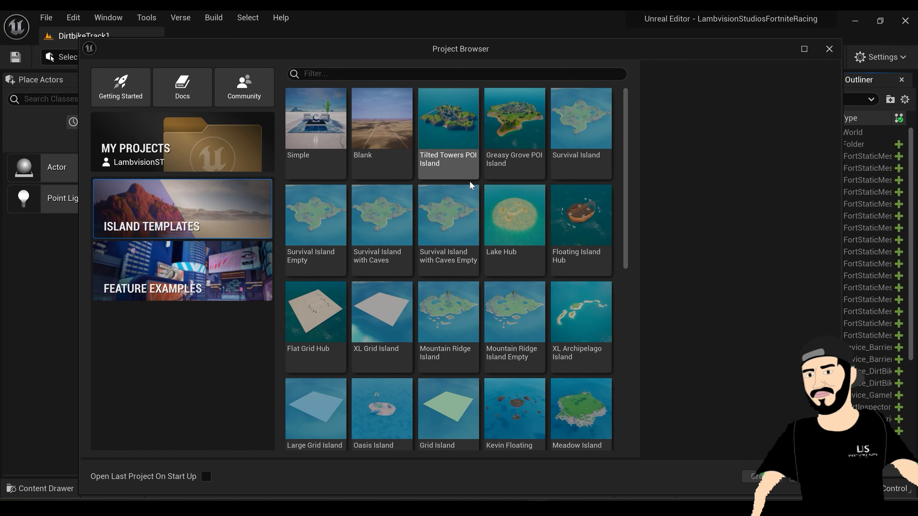
scroll(504, 196, down, 5)
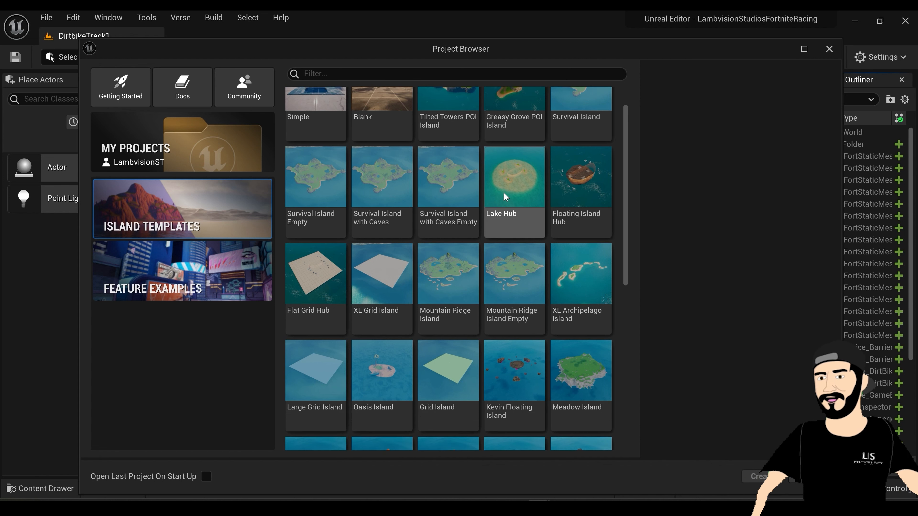
scroll(504, 195, down, 3)
scroll(504, 196, up, 7)
scroll(496, 204, up, 3)
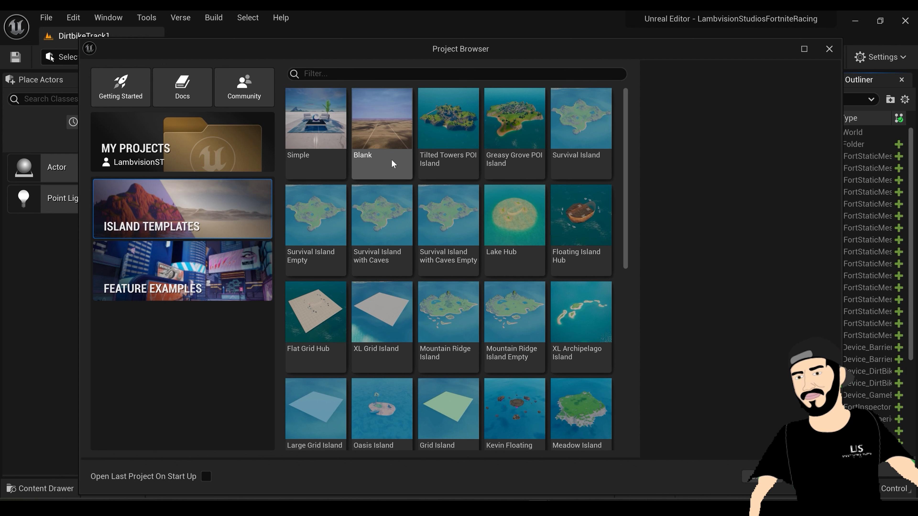
scroll(553, 174, down, 1)
scroll(358, 164, up, 1)
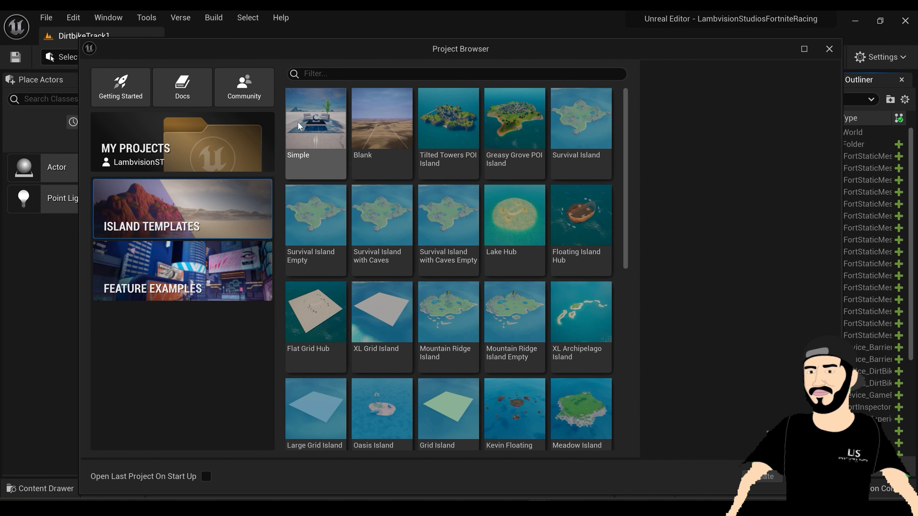
scroll(338, 145, down, 8)
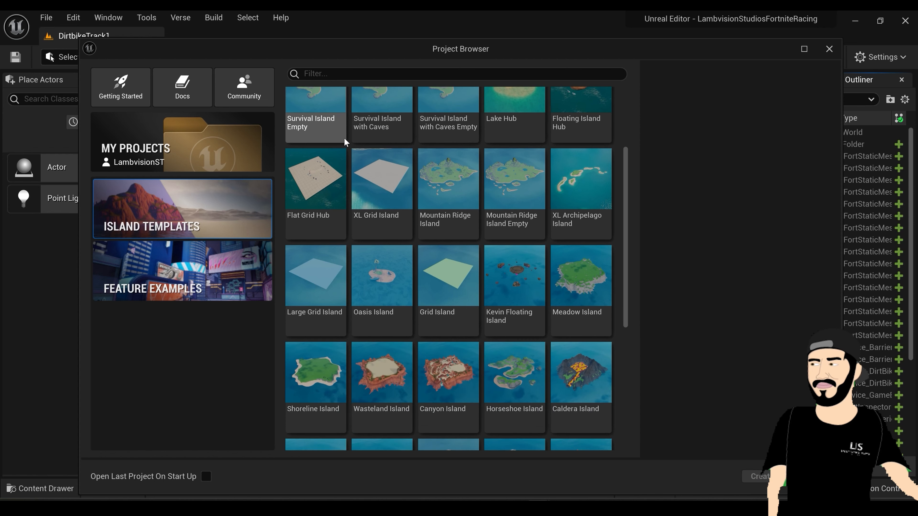
scroll(351, 150, down, 3)
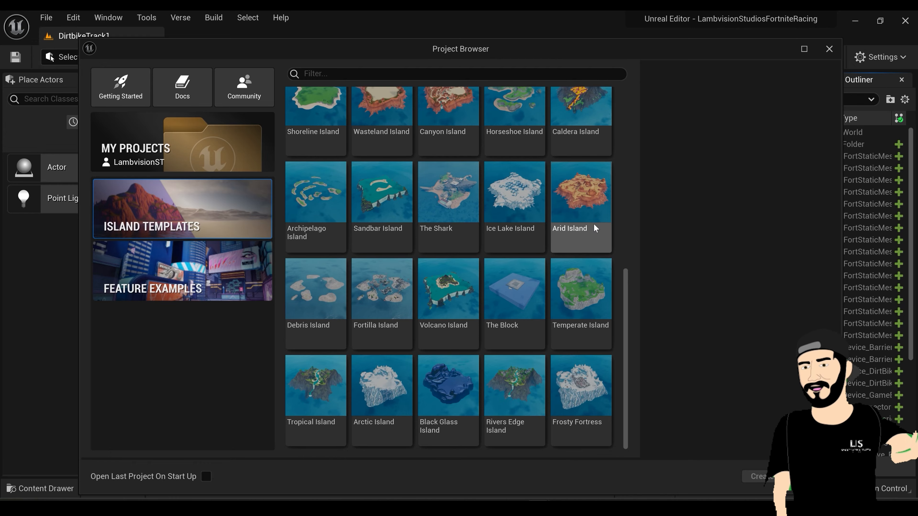
scroll(398, 137, up, 10)
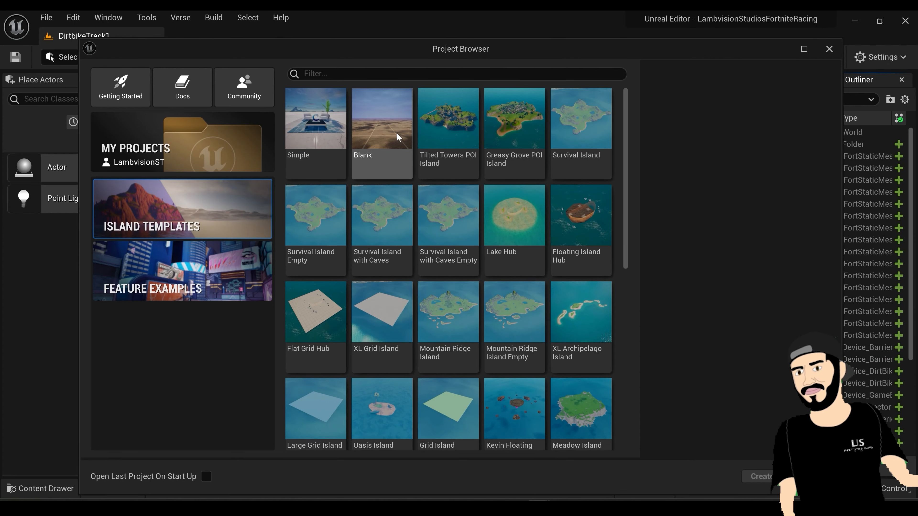
Choose the Blank island template and set the project location to F:\Unreal Engine Projects\FortniteMaps2023LambvisionStudios
click(381, 137)
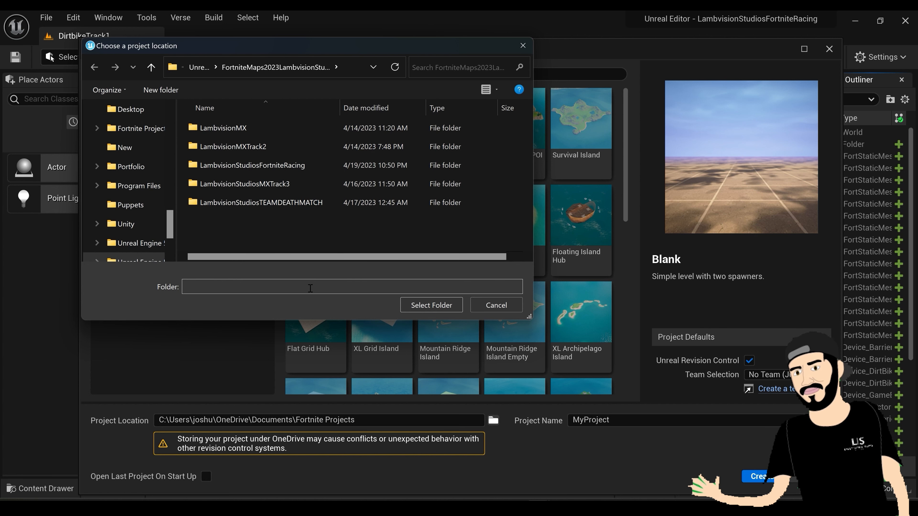
click(310, 288)
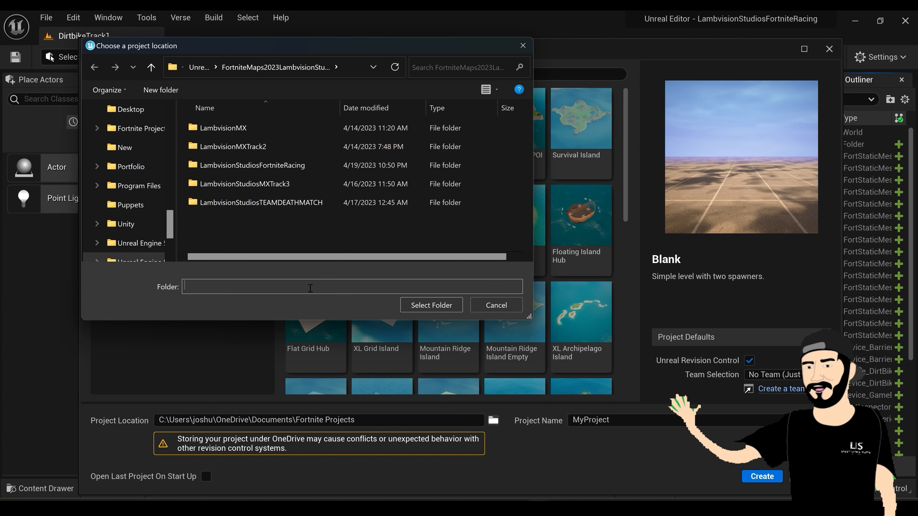
click(435, 303)
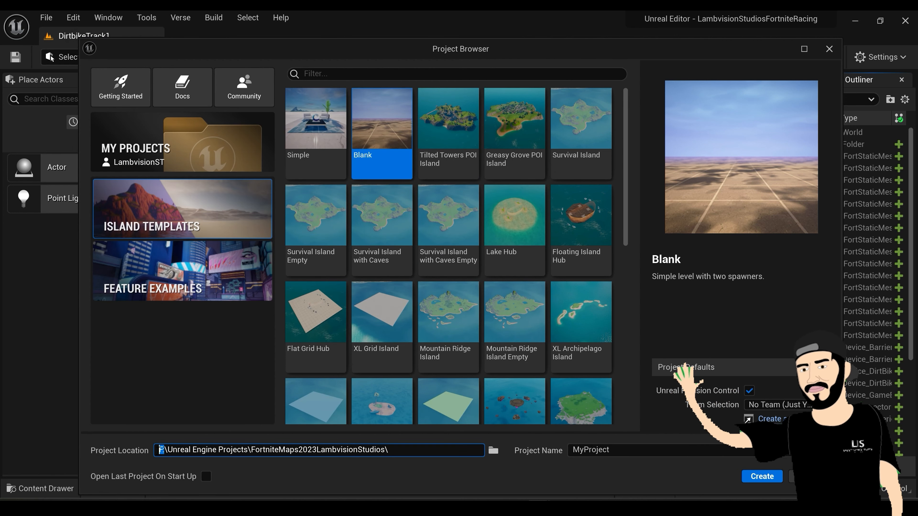
Name the project UEFNTutorials and create it
double_click(578, 450)
key(BackSpace)
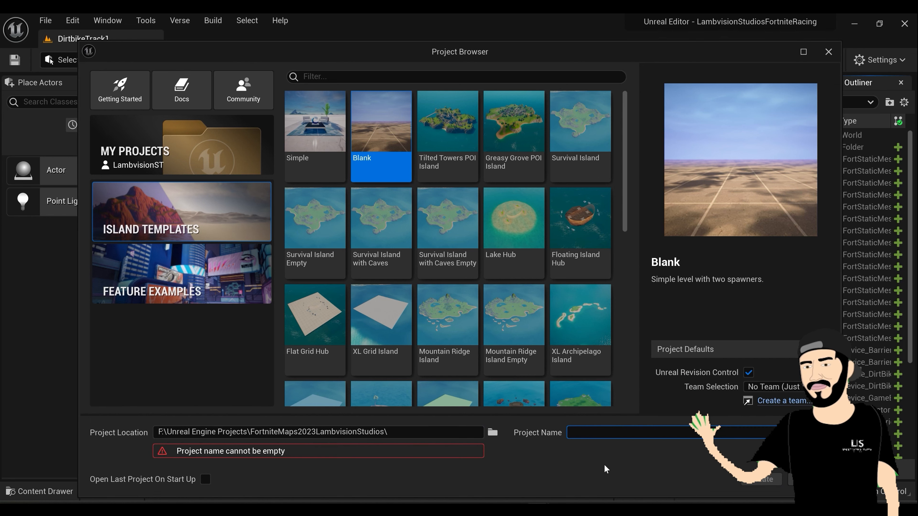
text(UE)
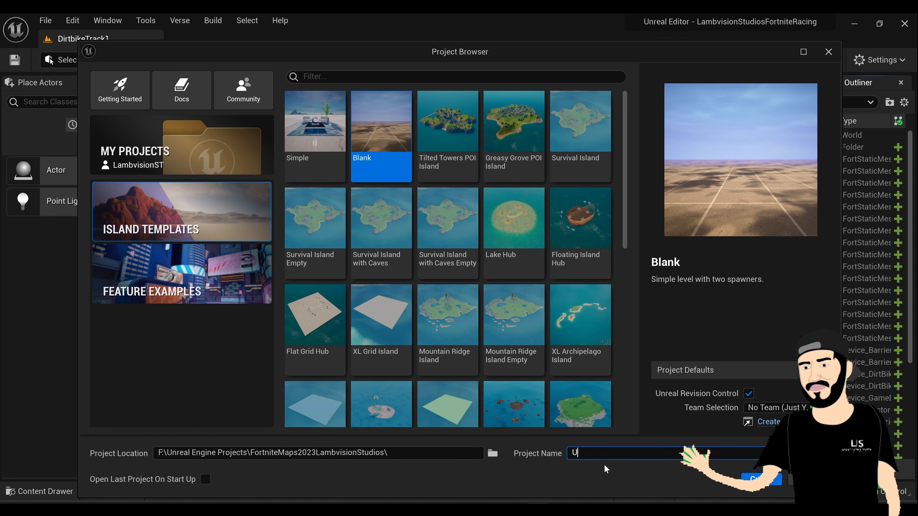
text(FNTutorials)
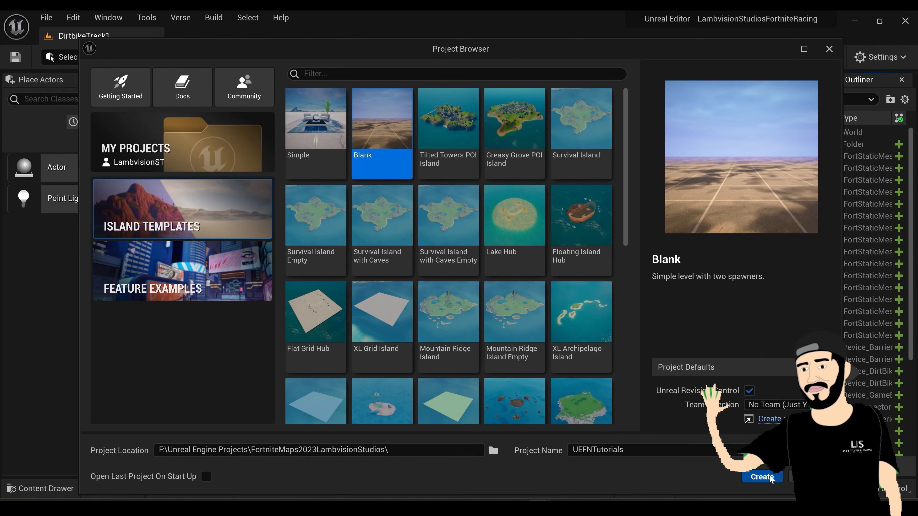
click(762, 477)
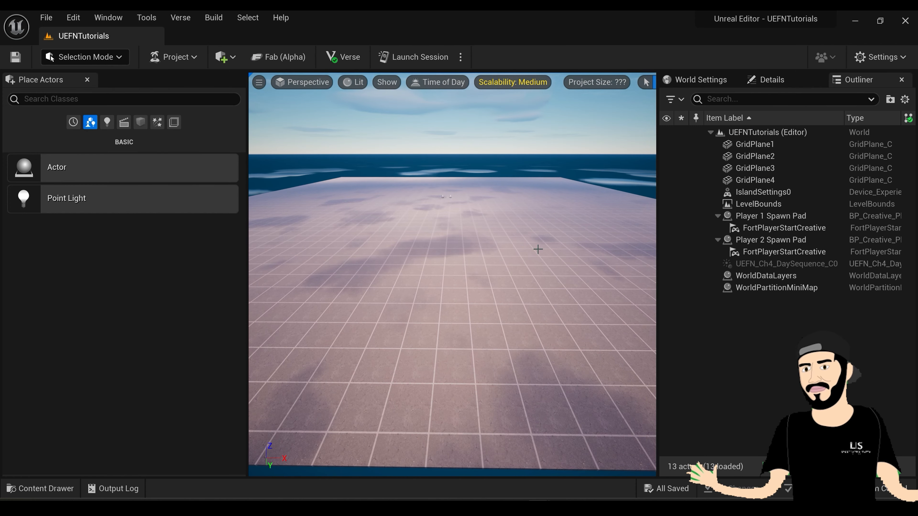
Inspect the two player spawn pads up close, then the whole grid platform from a distance
mouse_move(527, 214)
right_down()
mouse_move(509, 214)
mouse_move(553, 212)
mouse_move(474, 211)
mouse_move(465, 202)
mouse_move(506, 203)
mouse_move(546, 184)
mouse_move(531, 168)
mouse_move(533, 203)
right_up()
key(w)
key(w)
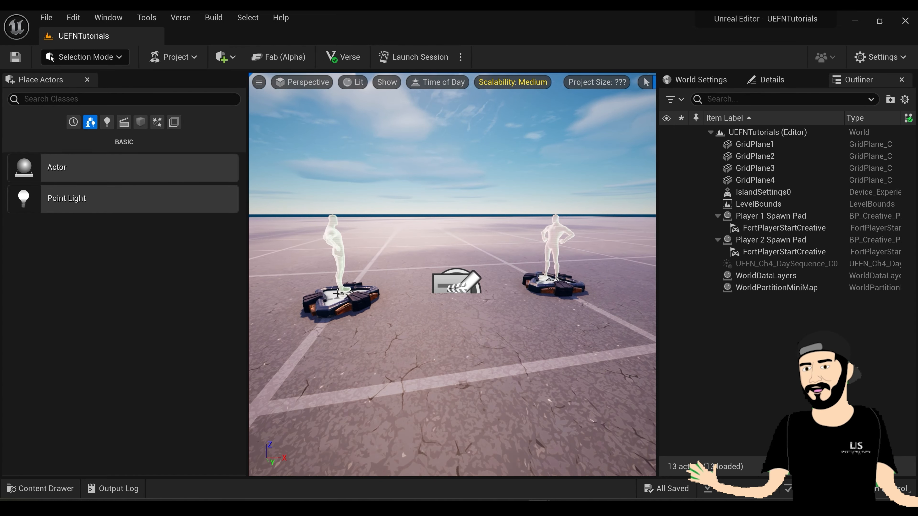
right_drag(367, 279, 353, 284)
key(s)
right_drag(499, 284, 501, 309)
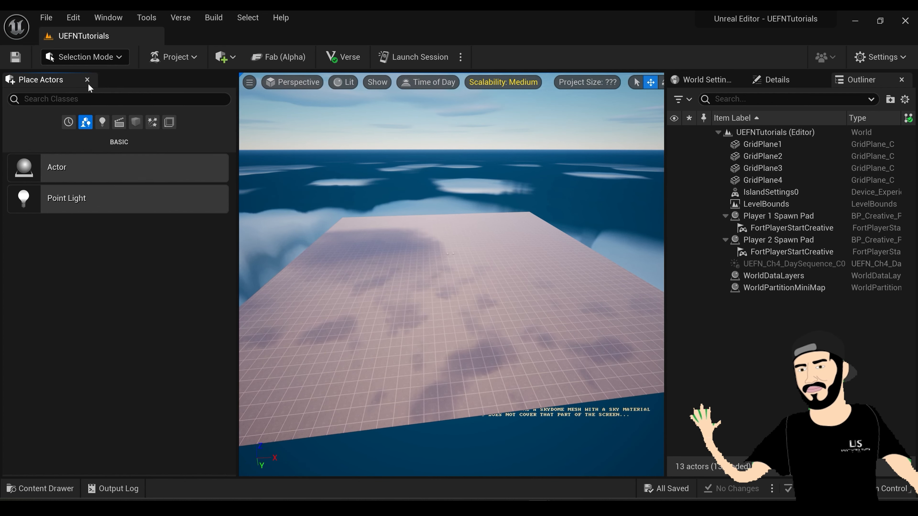
Close the Place Actors panel and reopen it
click(88, 81)
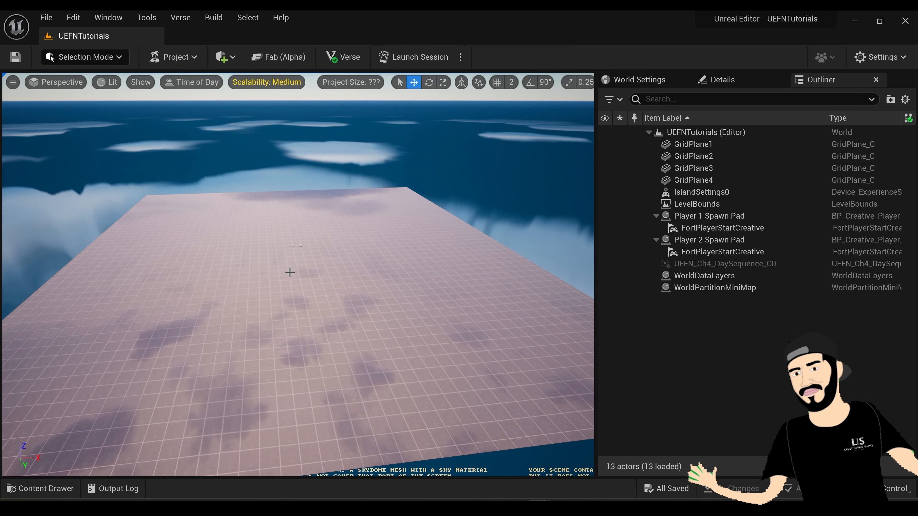
click(224, 60)
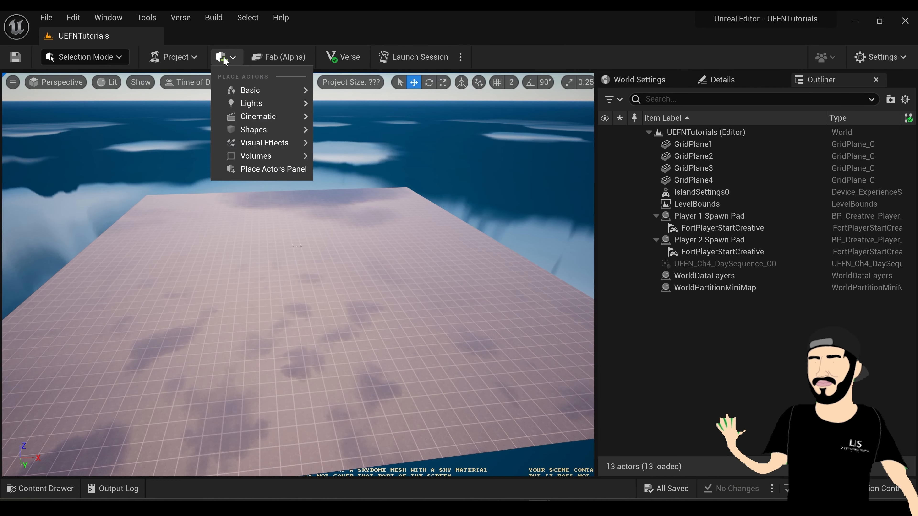
click(253, 169)
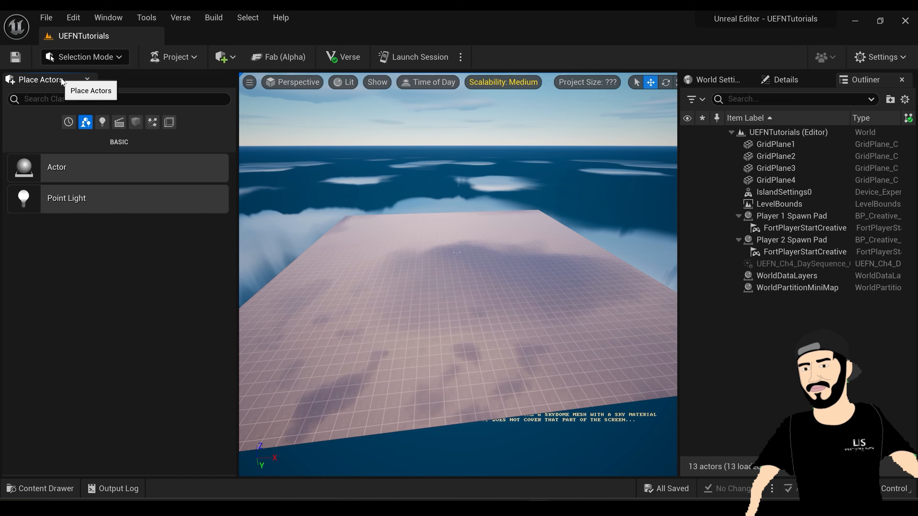
Dock Place Actors in the Outliner's panel group and order the group as Outliner, Details, Place Actors, World Settings
drag(62, 81, 879, 81)
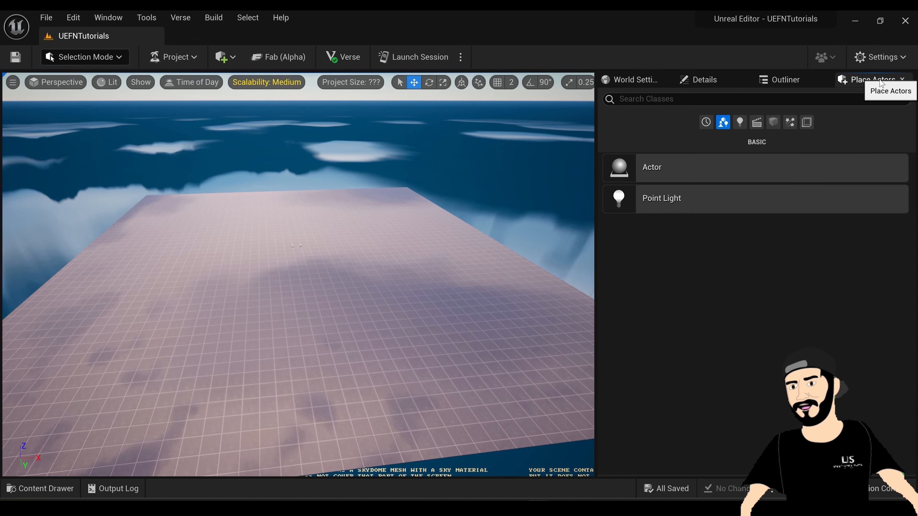
click(790, 80)
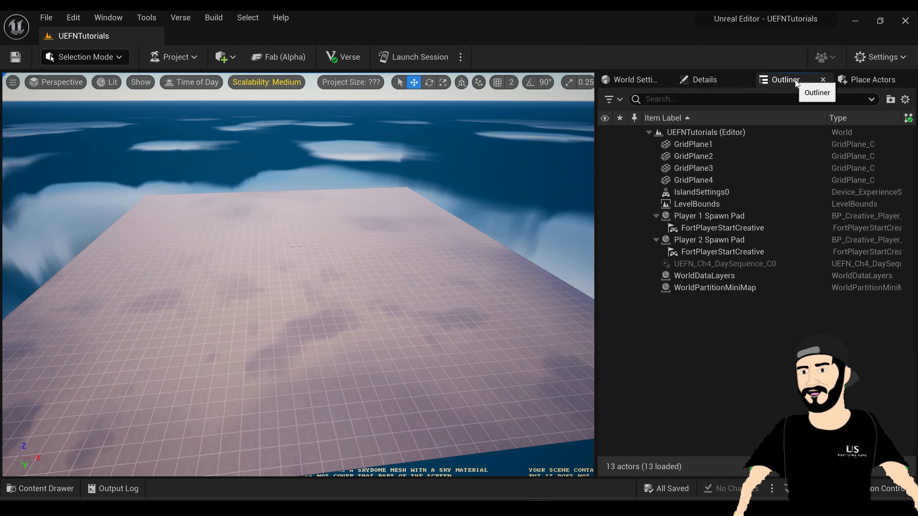
drag(798, 84, 620, 79)
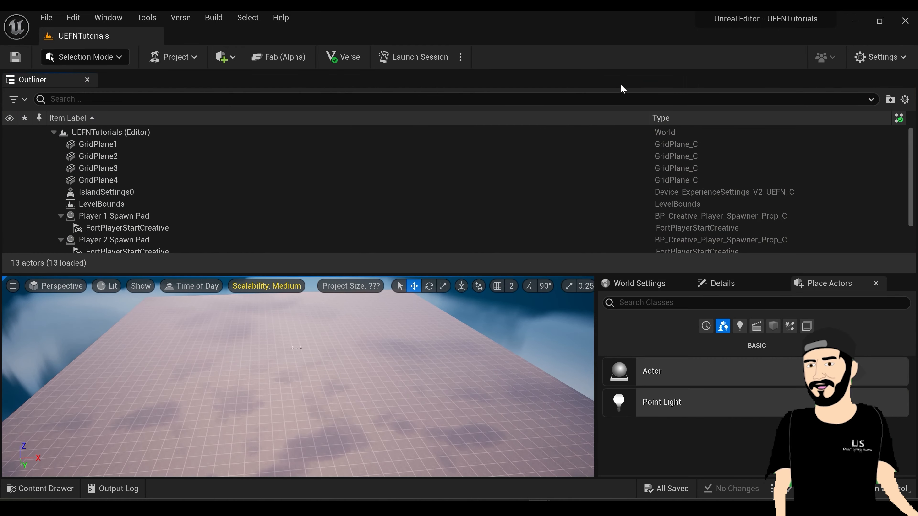
drag(68, 80, 617, 78)
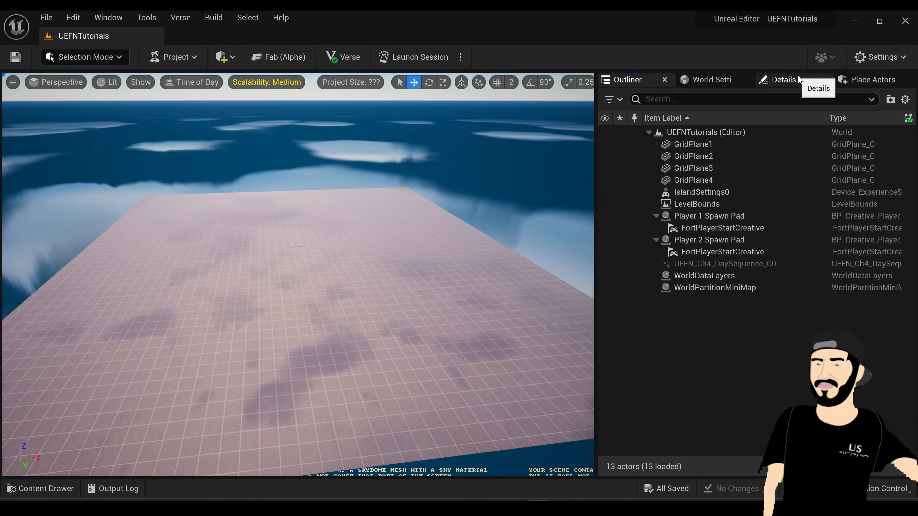
drag(798, 82, 713, 86)
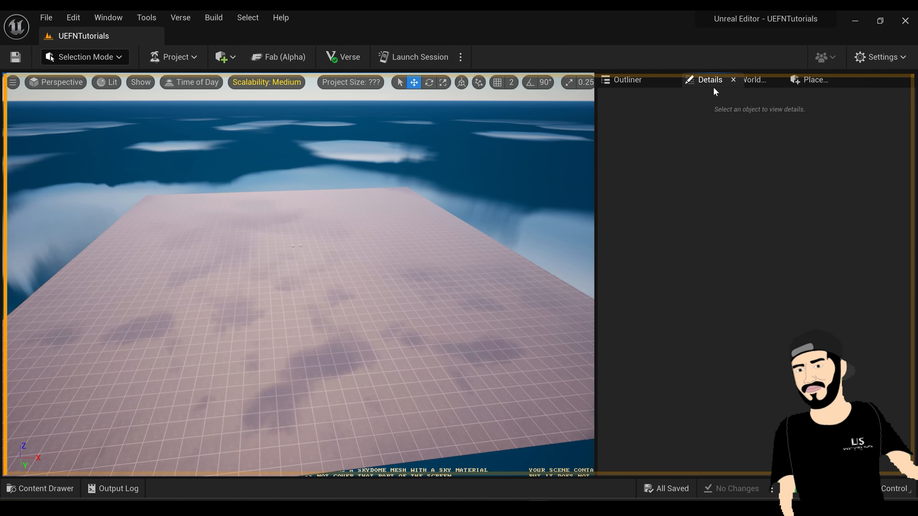
drag(806, 81, 882, 86)
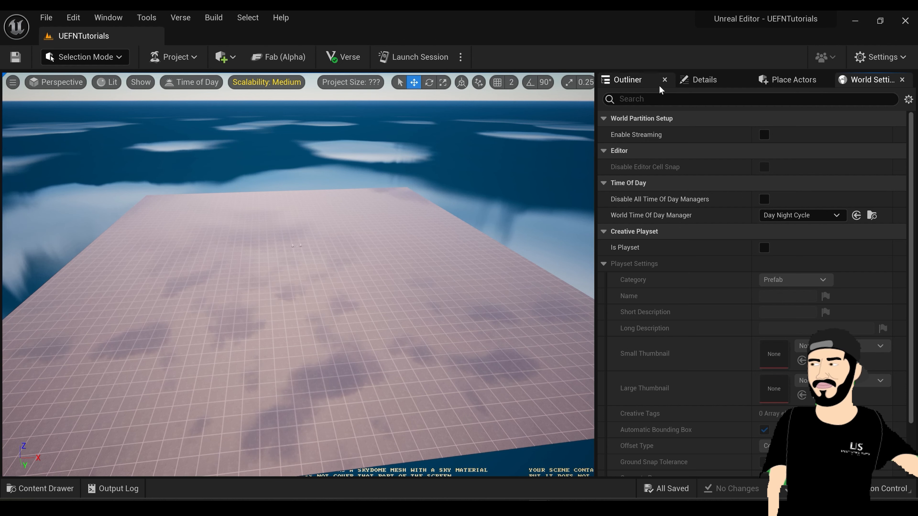
Review Outliner, Details, Place Actors and World Settings in turn, and make their shared panel slightly narrower
click(634, 87)
click(719, 81)
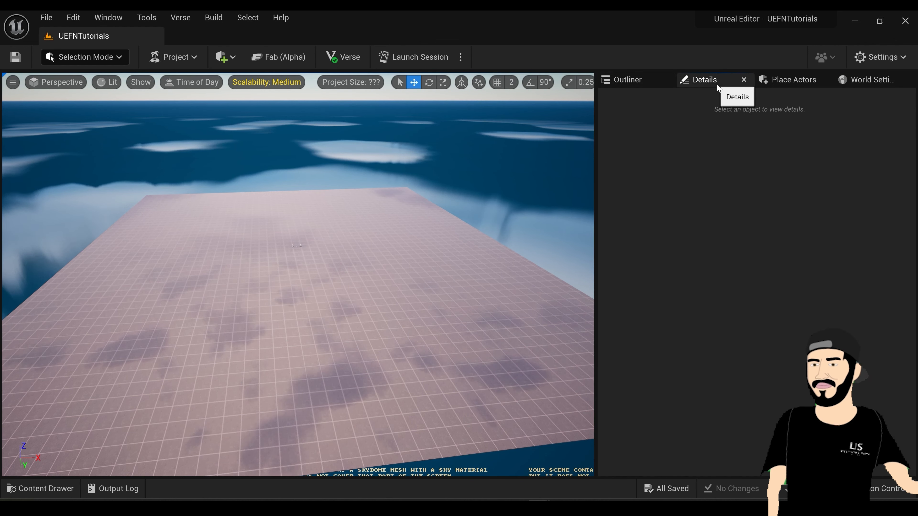
click(802, 81)
click(871, 80)
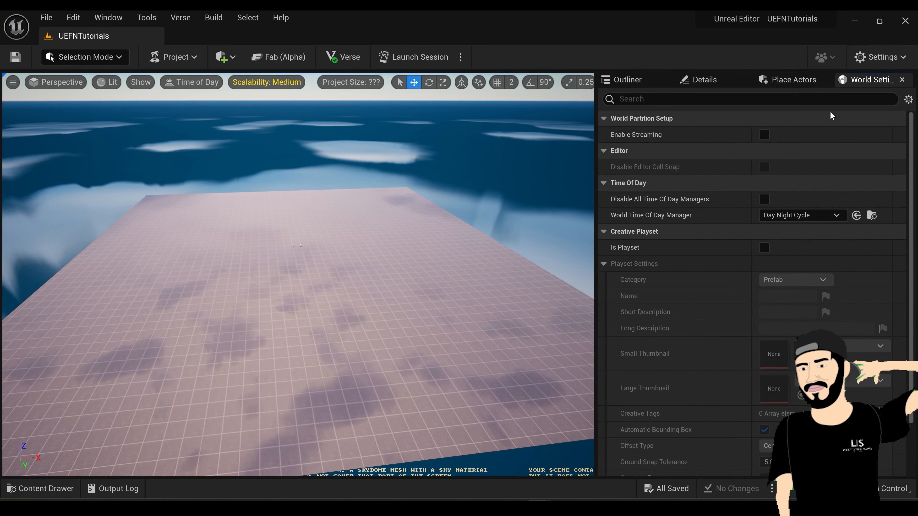
drag(595, 122, 604, 121)
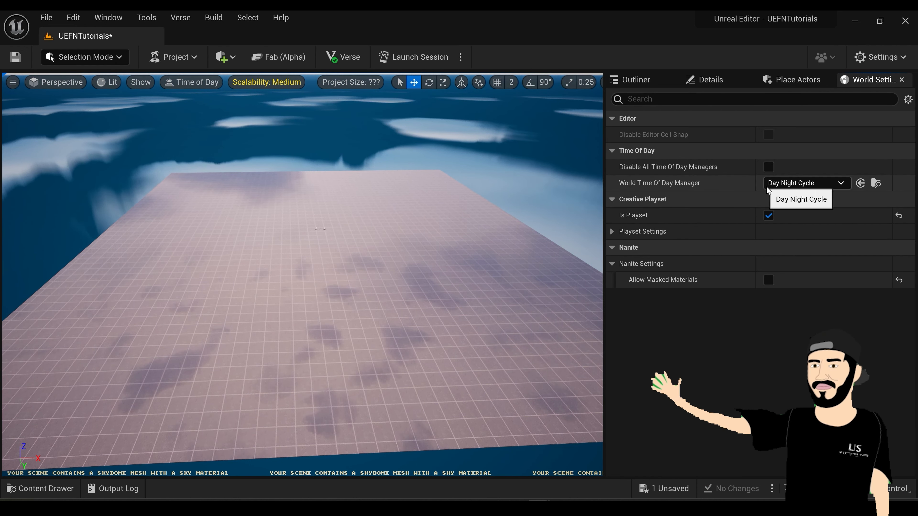
right_drag(538, 219, 539, 151)
right_drag(344, 155, 344, 158)
right_drag(353, 191, 325, 212)
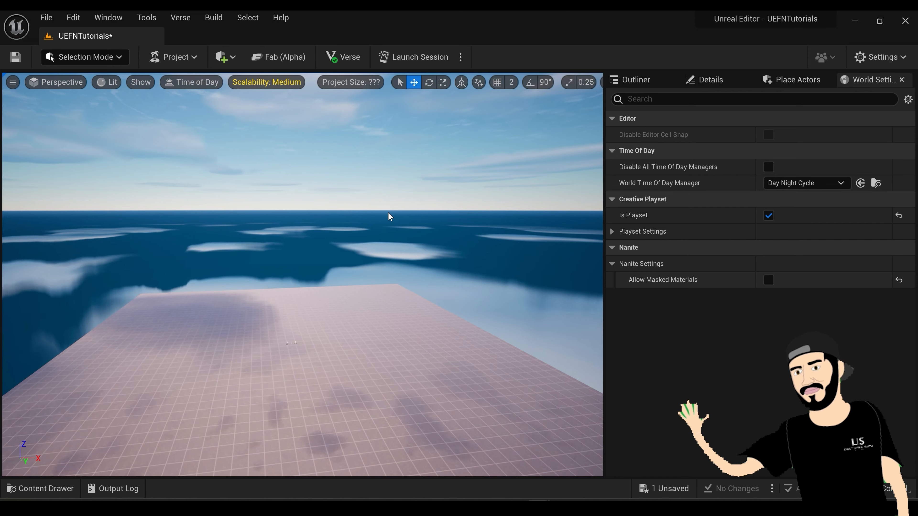
right_drag(312, 337, 348, 337)
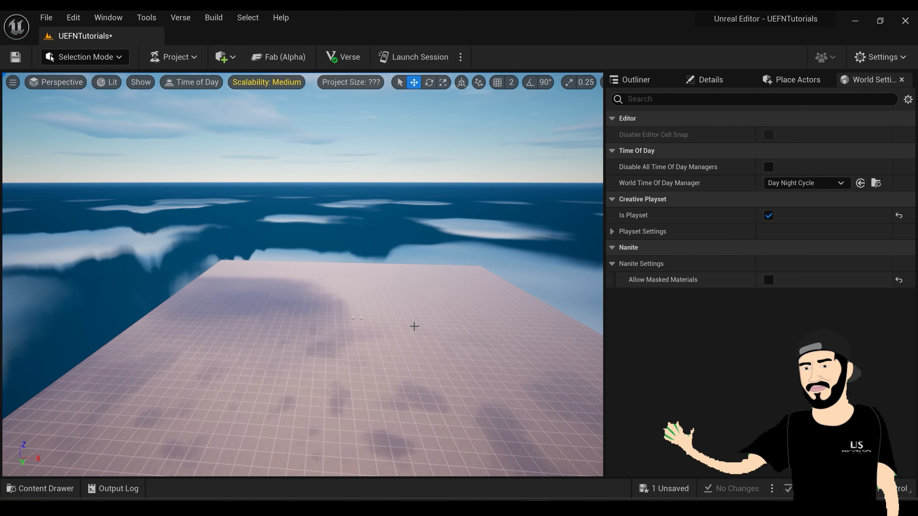
right_drag(249, 223, 274, 250)
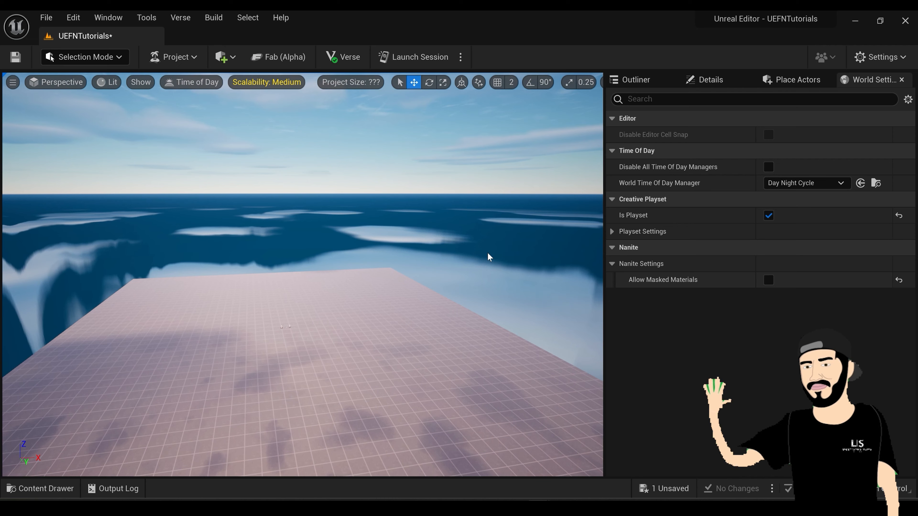
Set the viewport's Time of Day preview to 2.25, and try the Disable All Time Of Day Managers option in World Settings
right_drag(467, 264, 467, 289)
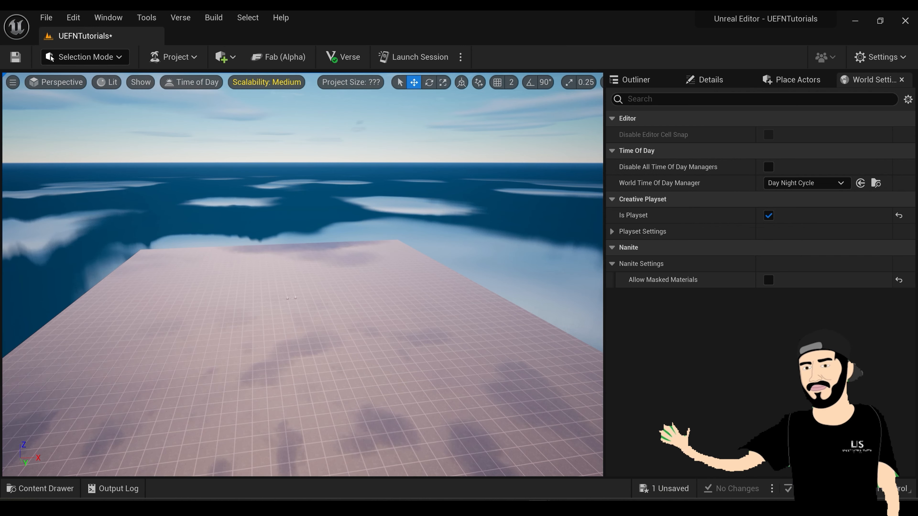
right_drag(388, 256, 388, 286)
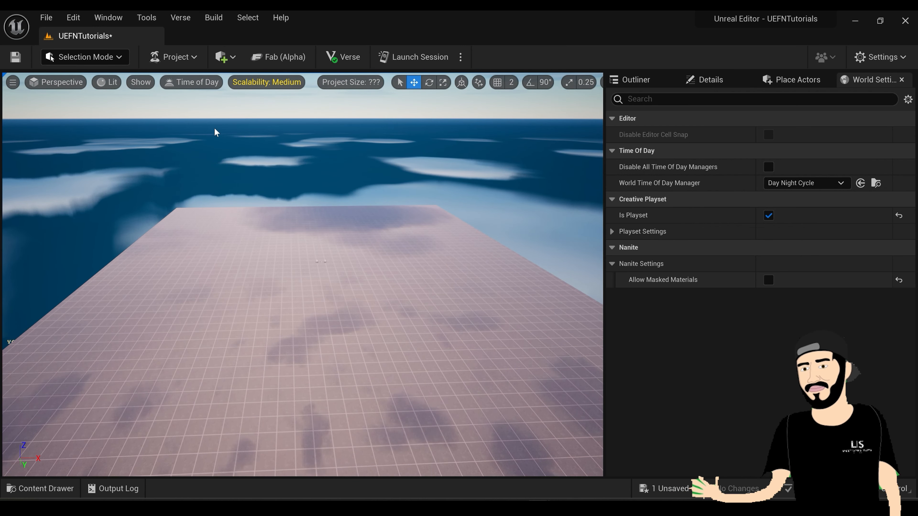
click(202, 83)
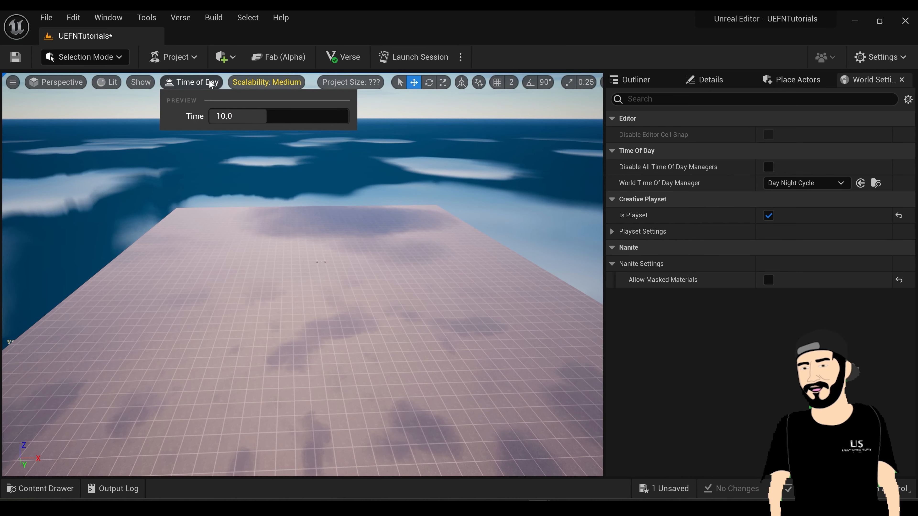
drag(242, 119, 204, 119)
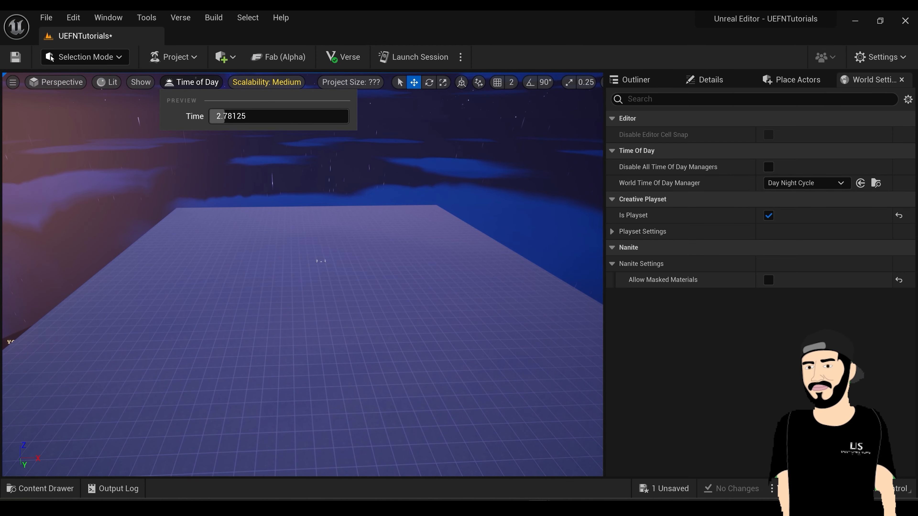
drag(204, 119, 201, 120)
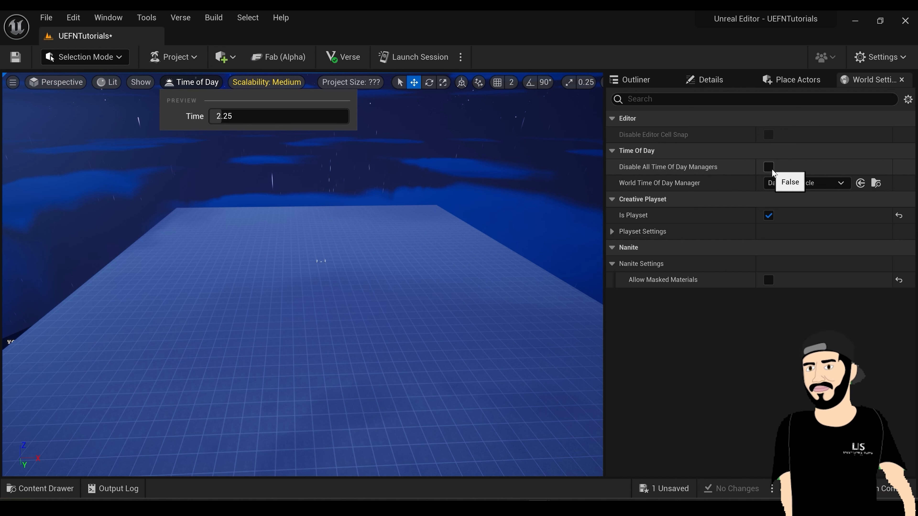
click(769, 167)
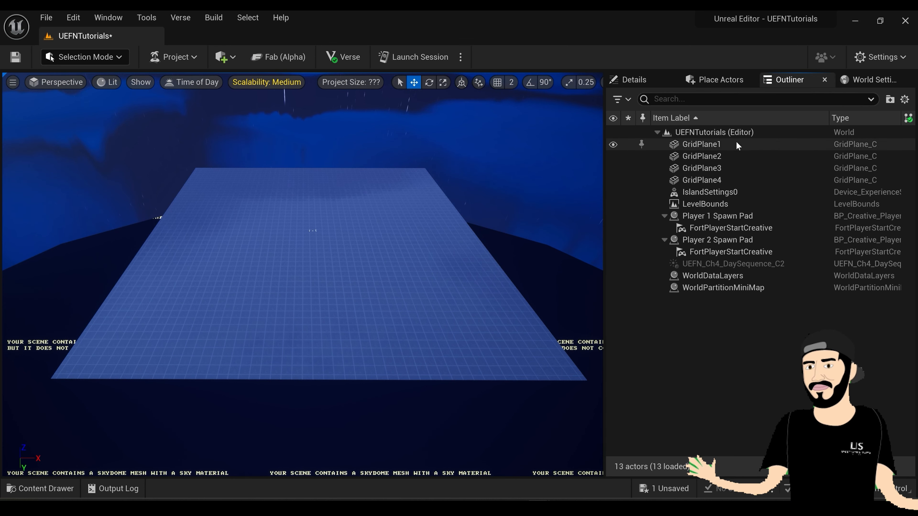
Inspect the island's actors by selecting the four grid planes, both player spawn pads and WorldDataLayers in turn, then clear the selection
click(765, 145)
click(763, 159)
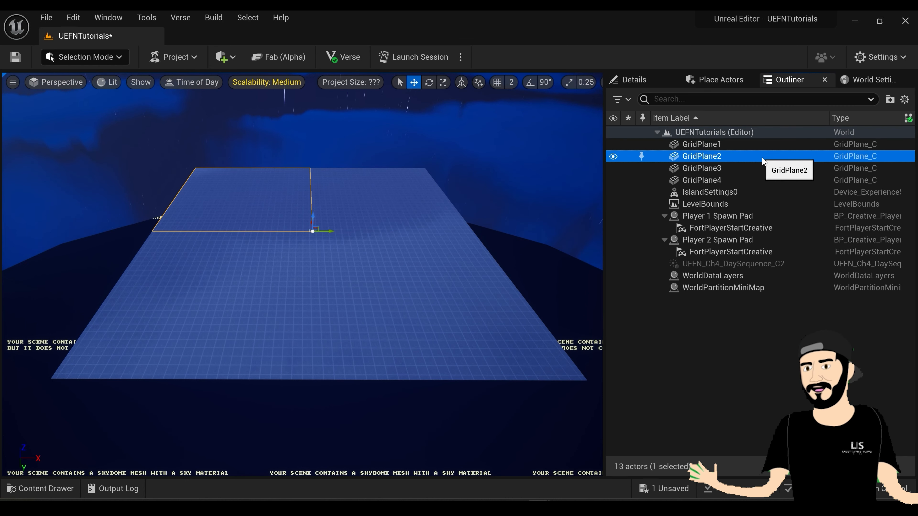
click(757, 168)
click(757, 180)
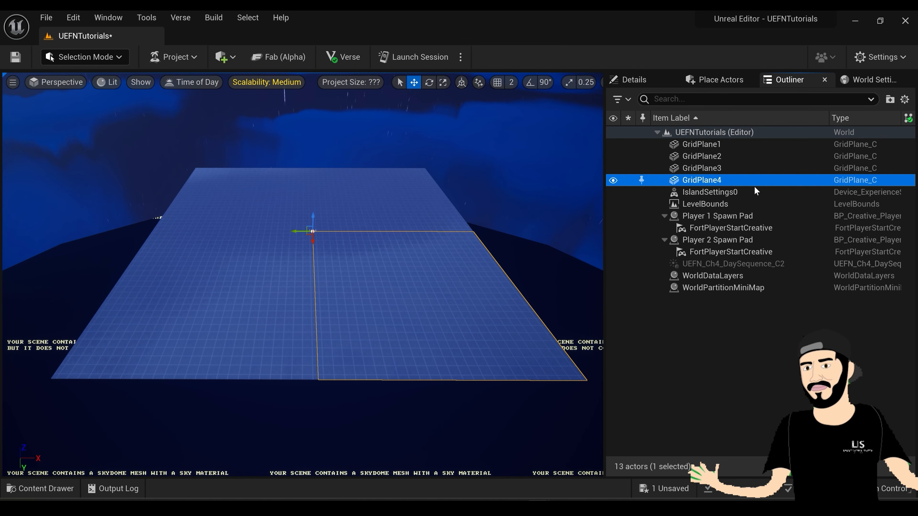
click(743, 218)
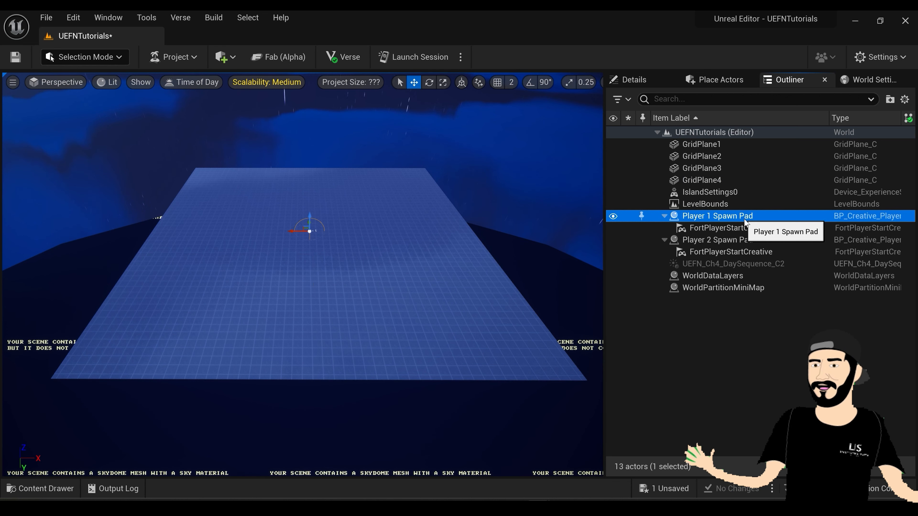
click(747, 241)
click(746, 275)
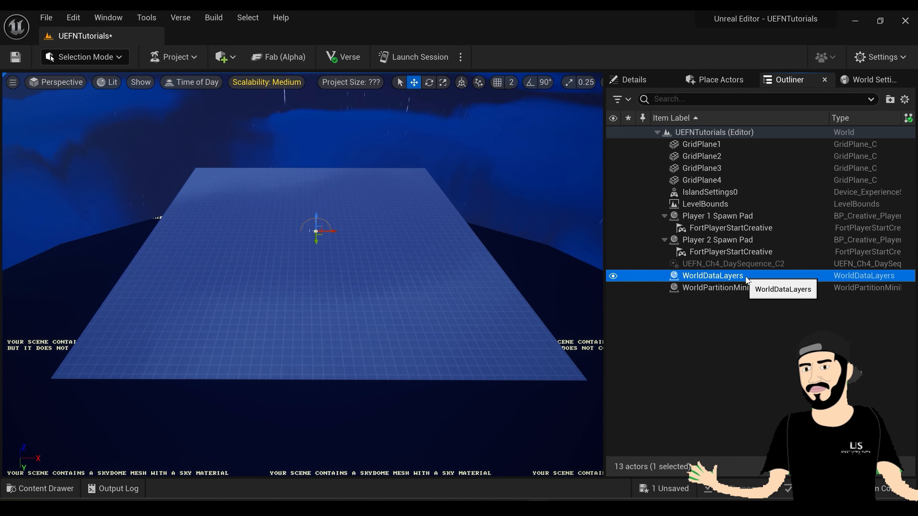
click(738, 349)
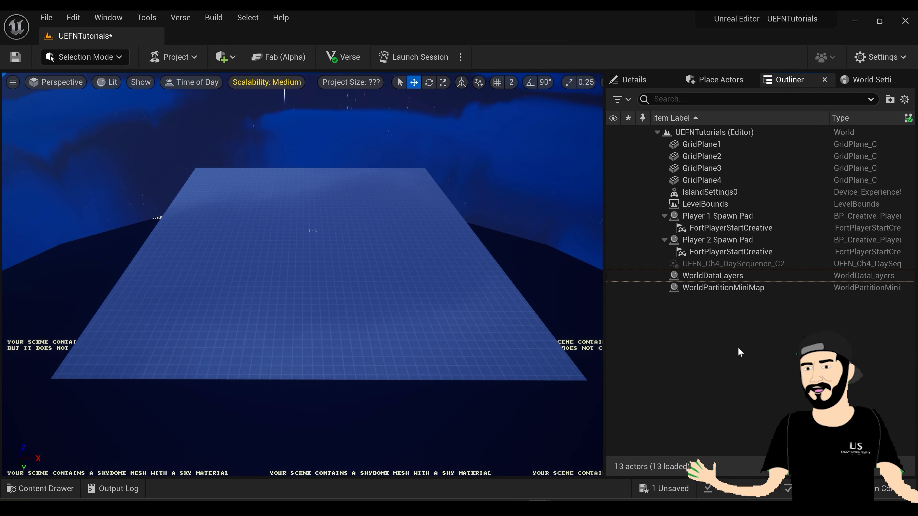
Select IslandSettings0 in the Outliner and show its Details
click(760, 195)
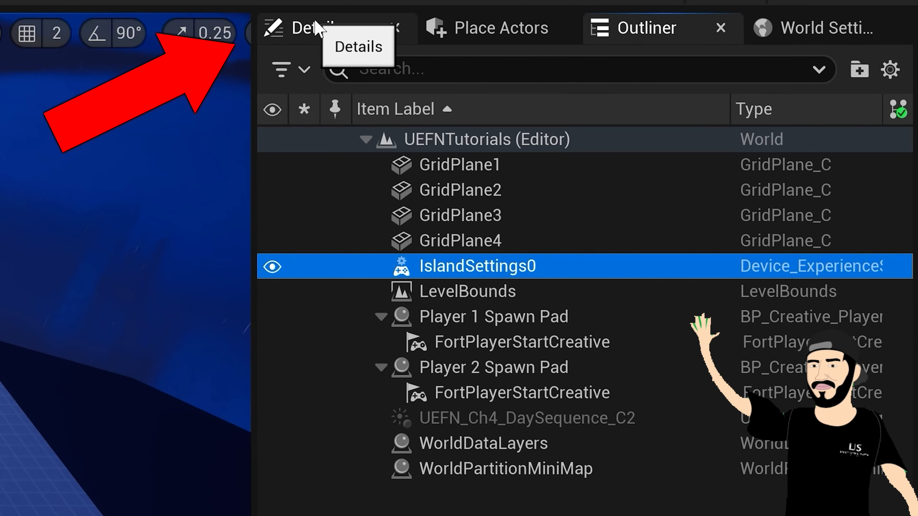
click(316, 28)
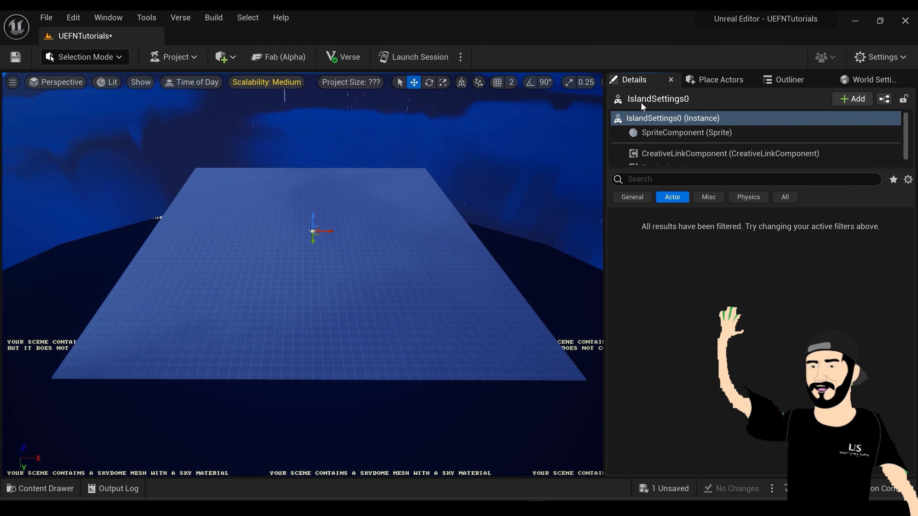
Try Details docked on its own beside the viewport, then return it to the wider panel group between Place Actors and Outliner
drag(644, 79, 16, 110)
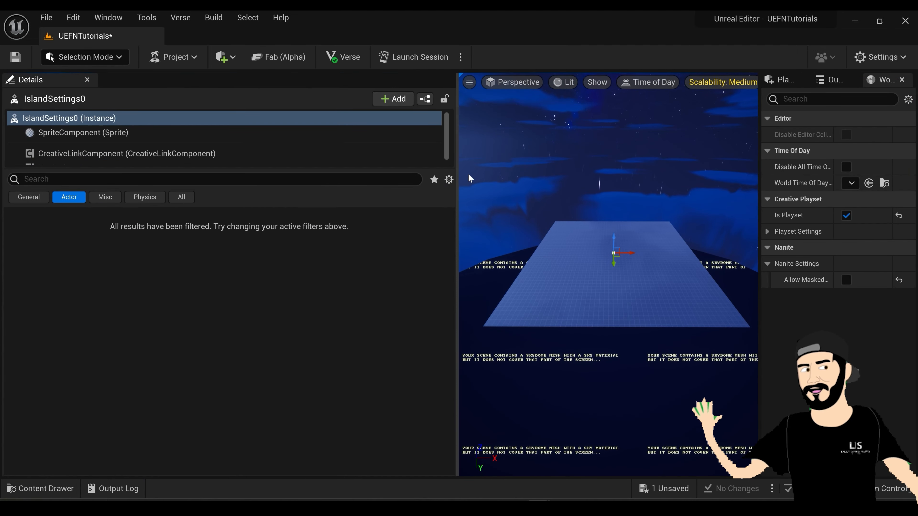
drag(457, 188, 260, 196)
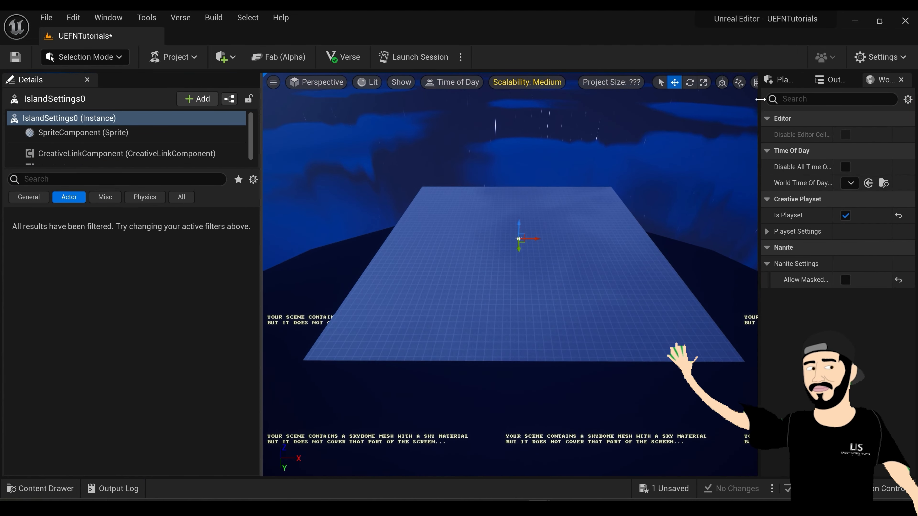
click(831, 79)
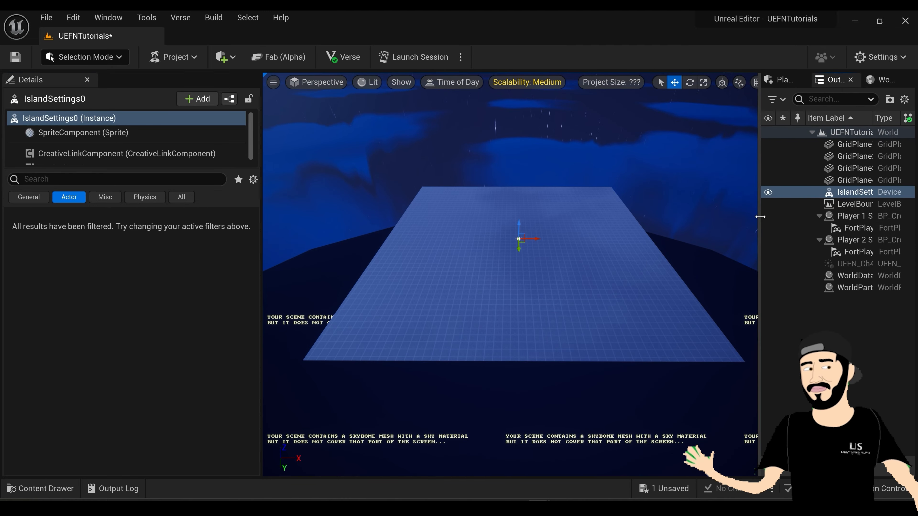
drag(759, 221, 695, 221)
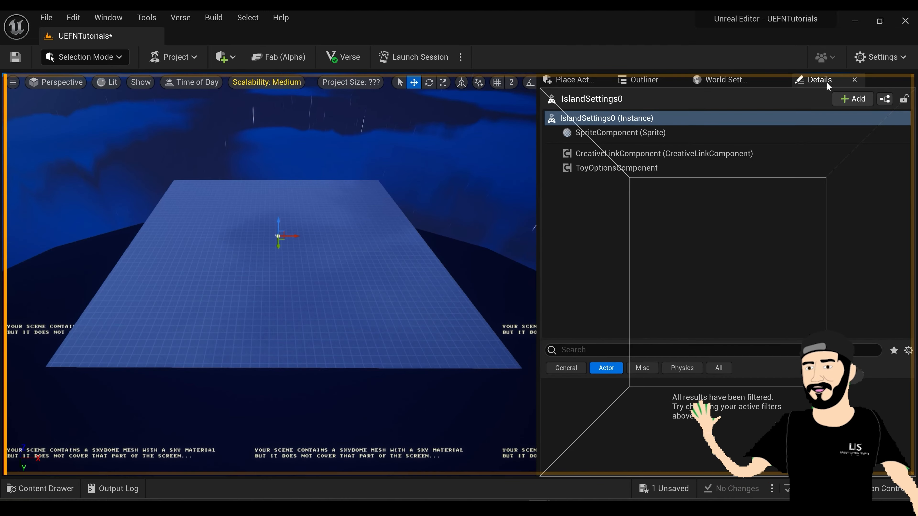
drag(826, 82, 661, 83)
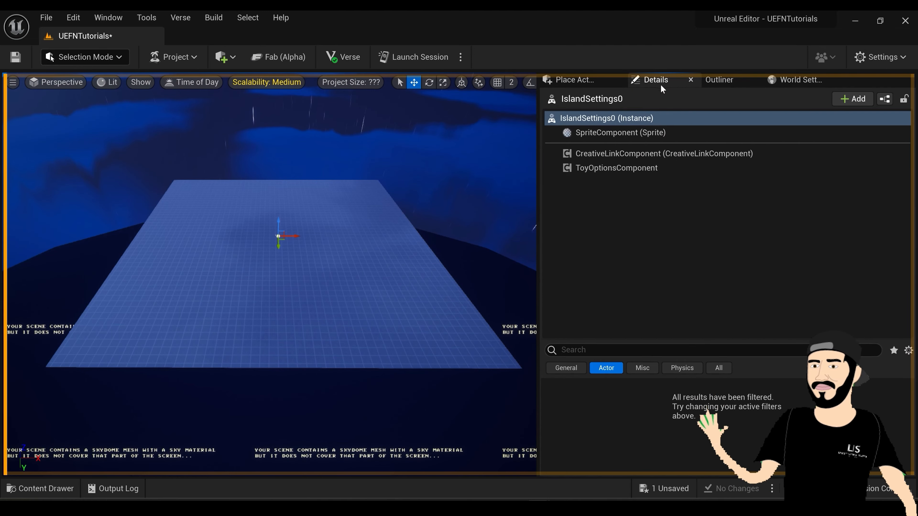
click(604, 336)
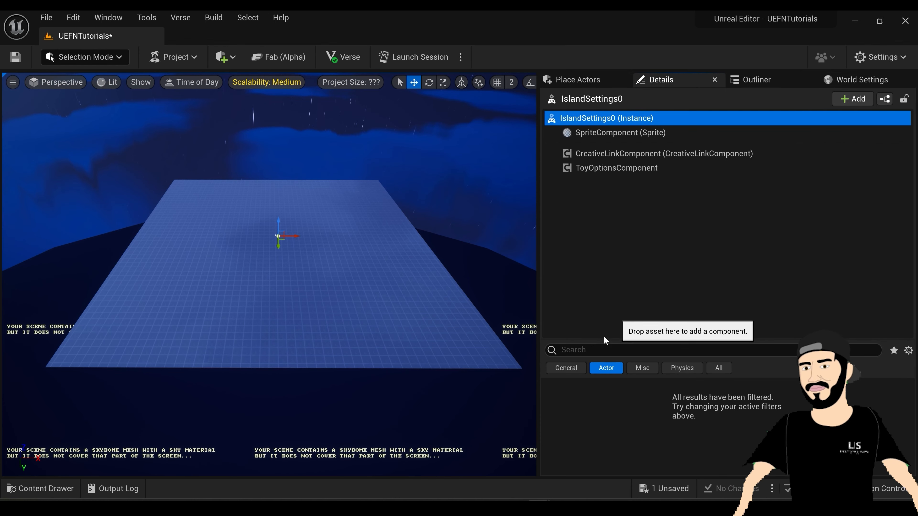
Reselect IslandSettings0, show all of its properties and set Max Players to 12 in the game rules
click(756, 80)
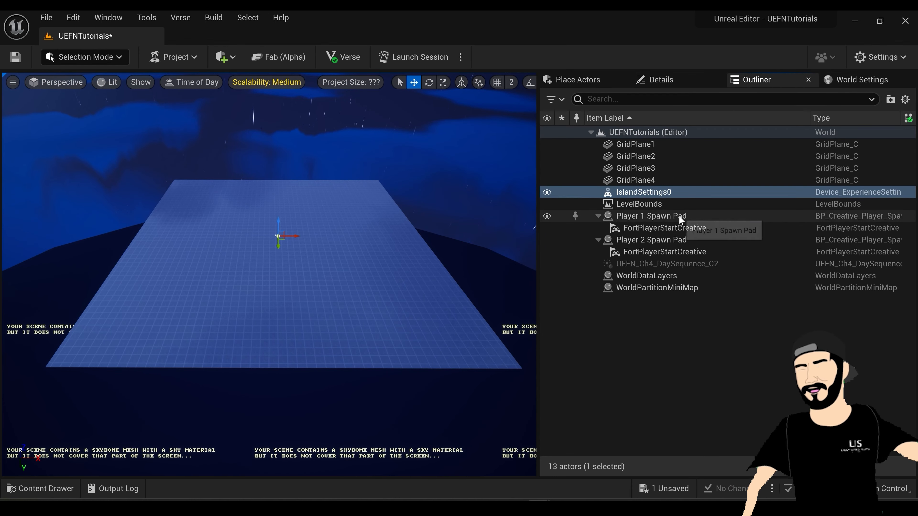
click(681, 195)
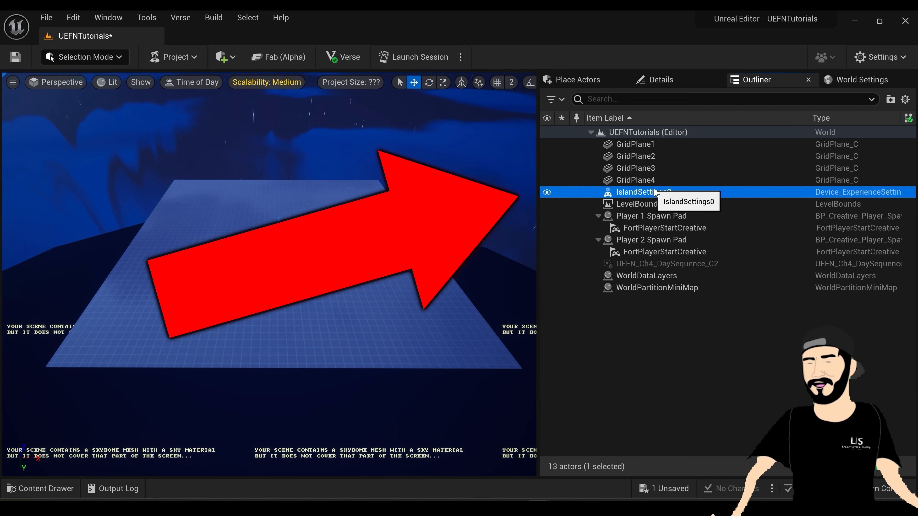
click(660, 83)
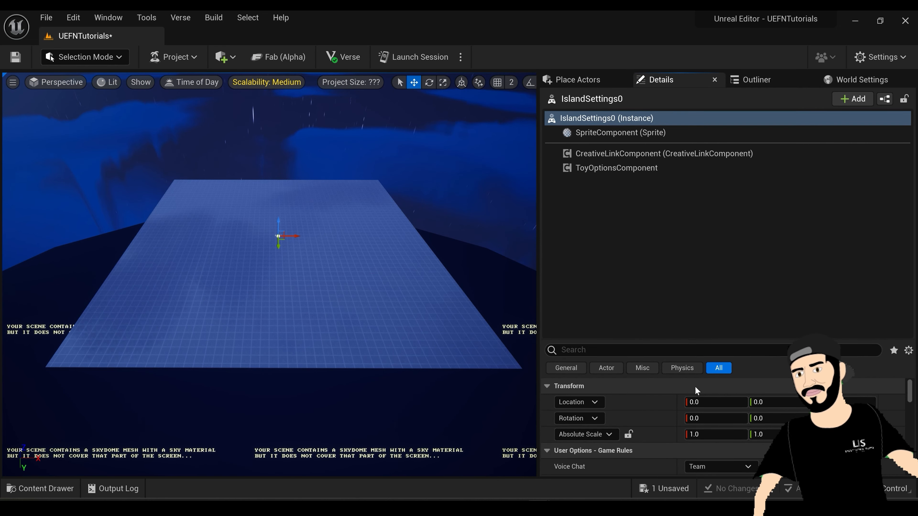
scroll(696, 390, down, 2)
click(737, 300)
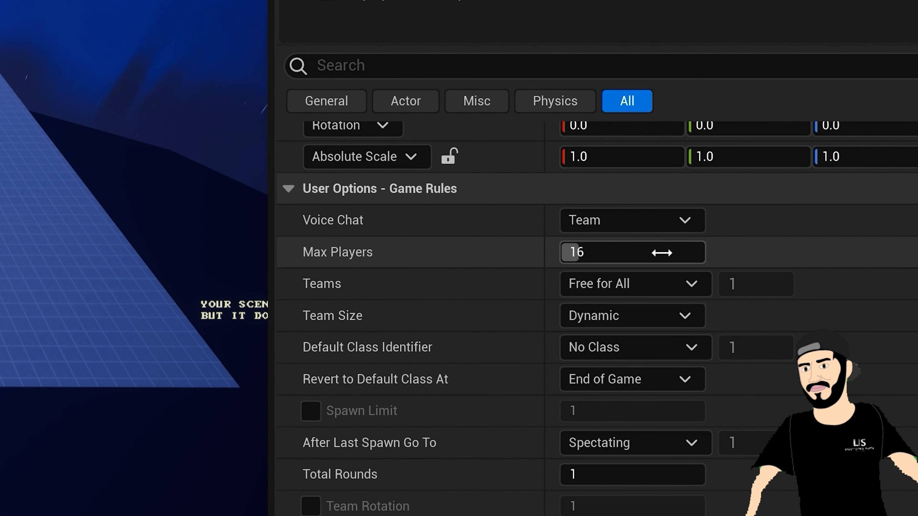
click(662, 253)
text(12)
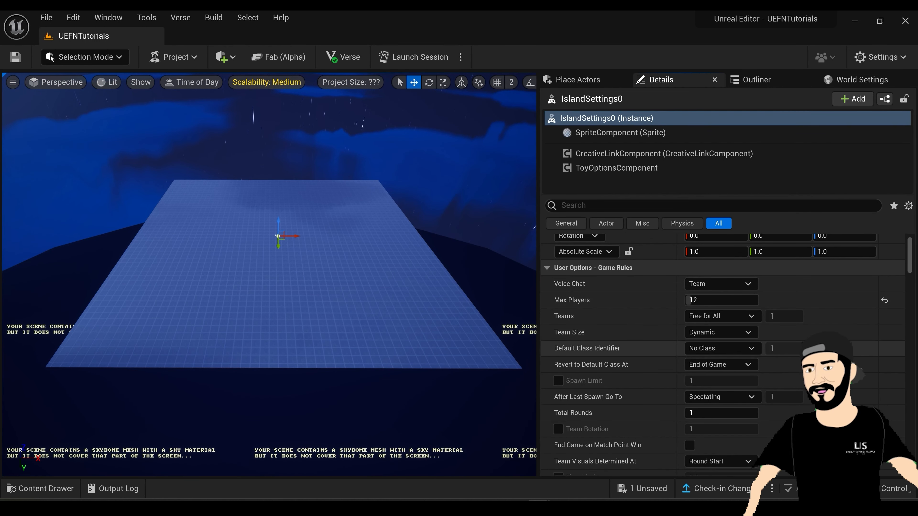
Set Total Rounds to 5 in the game rules of IslandSettings0
scroll(723, 354, down, 1)
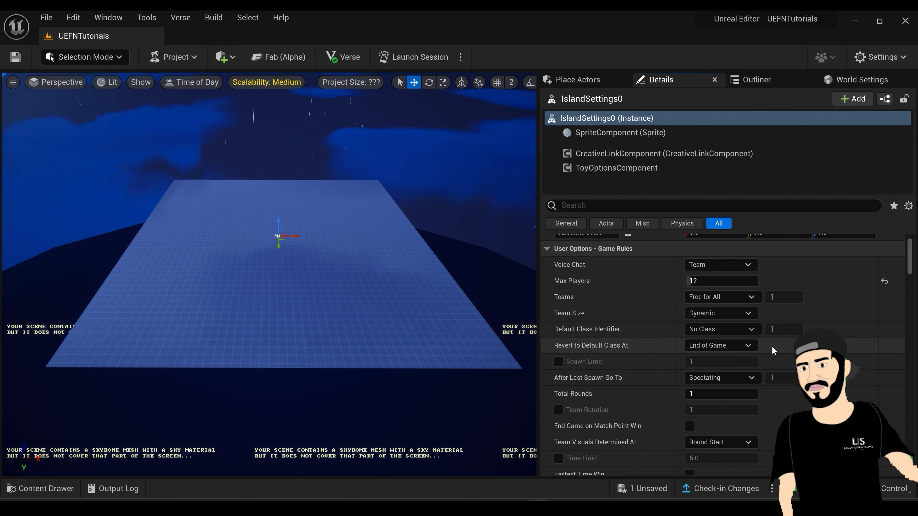
scroll(772, 347, down, 1)
scroll(699, 304, up, 1)
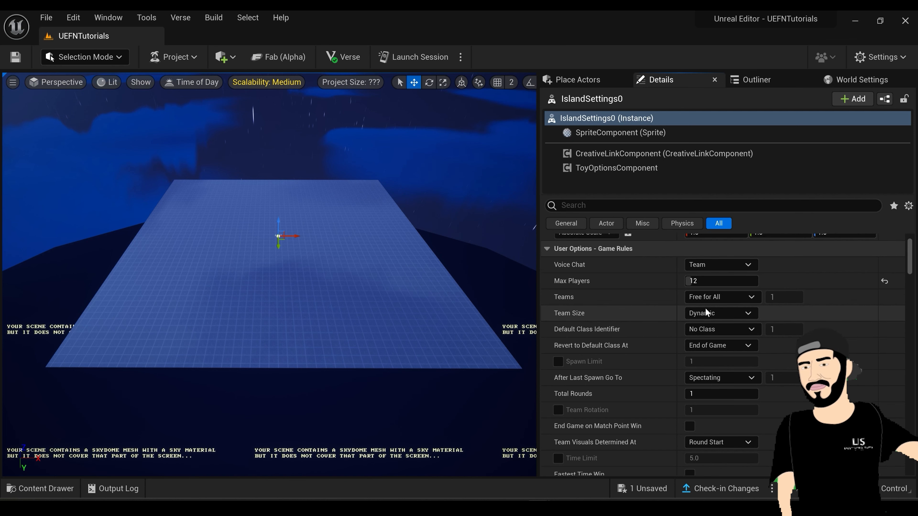
scroll(706, 312, down, 5)
click(722, 300)
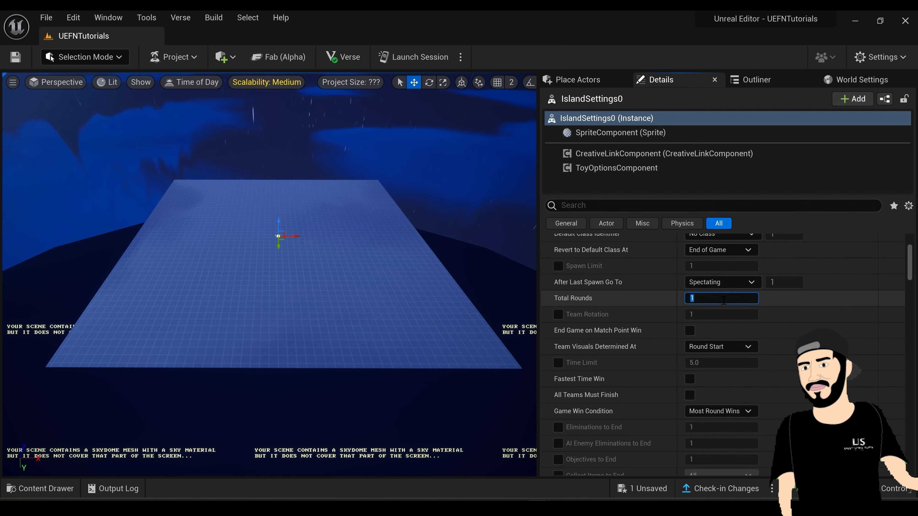
text(5)
key(Return)
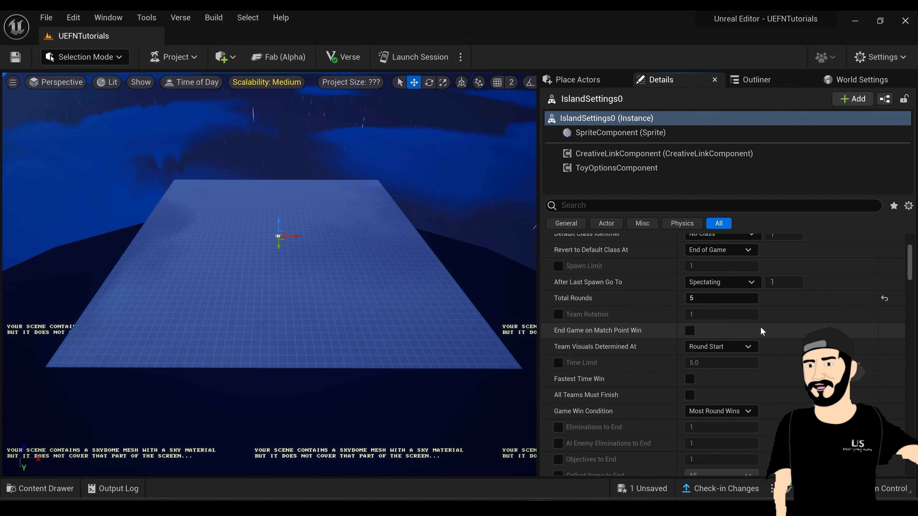
Set Game Win Condition to Most Score Wins, and enable Eliminations to End with a value of 50
scroll(771, 332, down, 5)
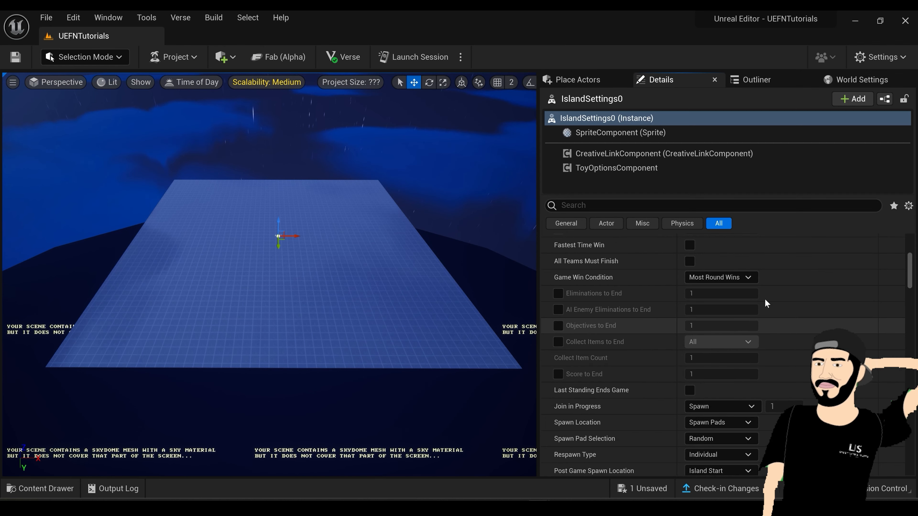
click(739, 278)
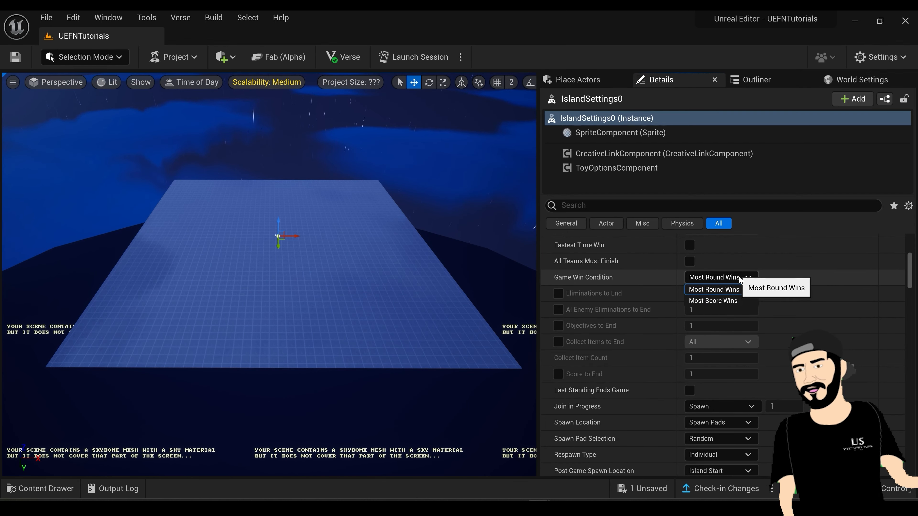
click(737, 304)
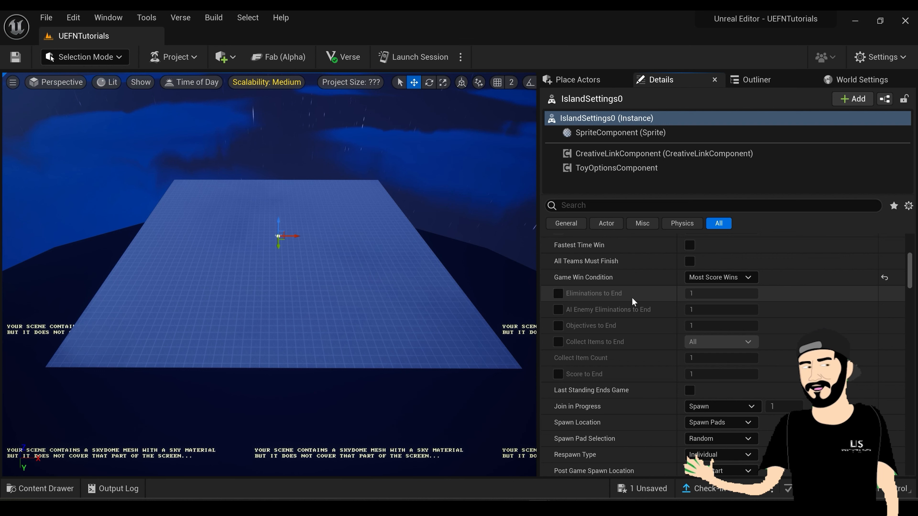
click(559, 292)
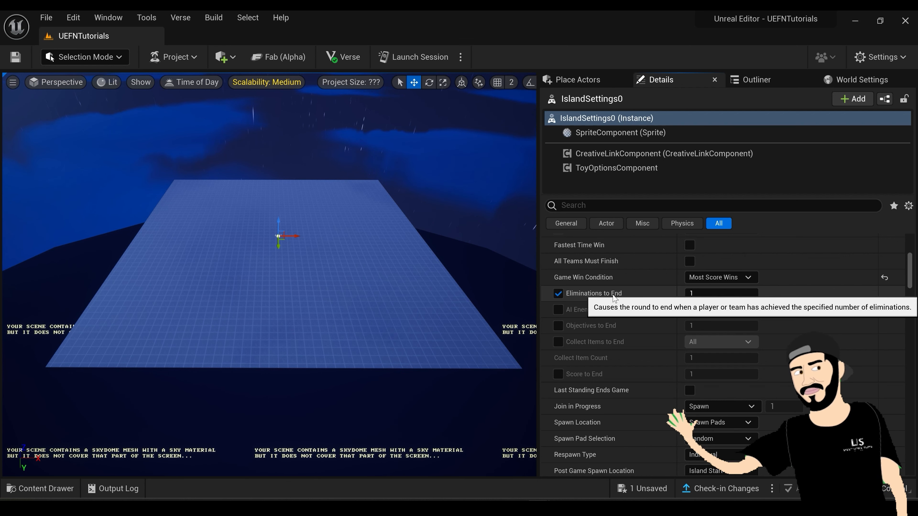
click(706, 294)
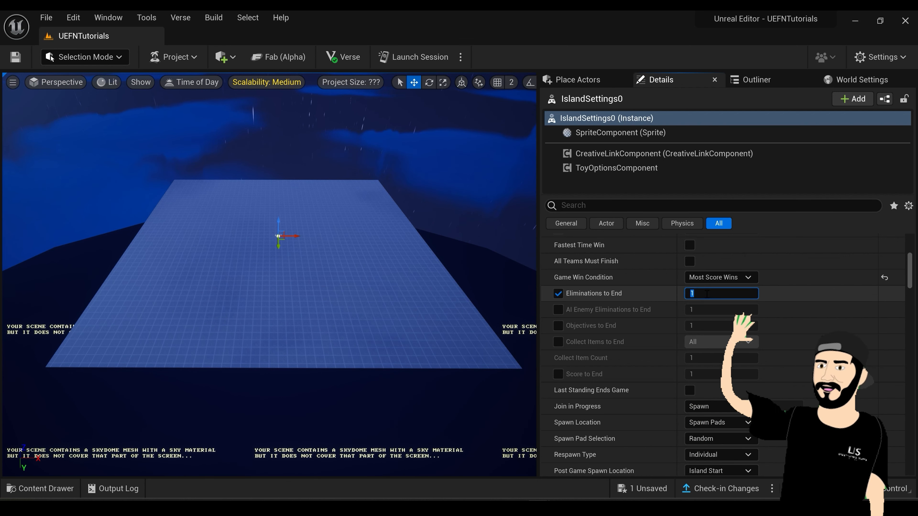
text(50)
Enable AI Enemy Eliminations to End in the IslandSettings0 game rules with a value of 5
click(558, 310)
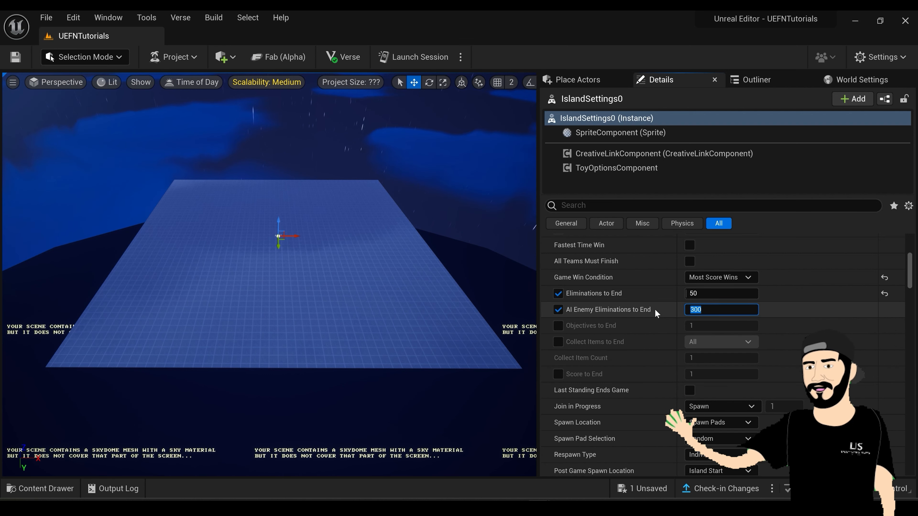
key(BackSpace)
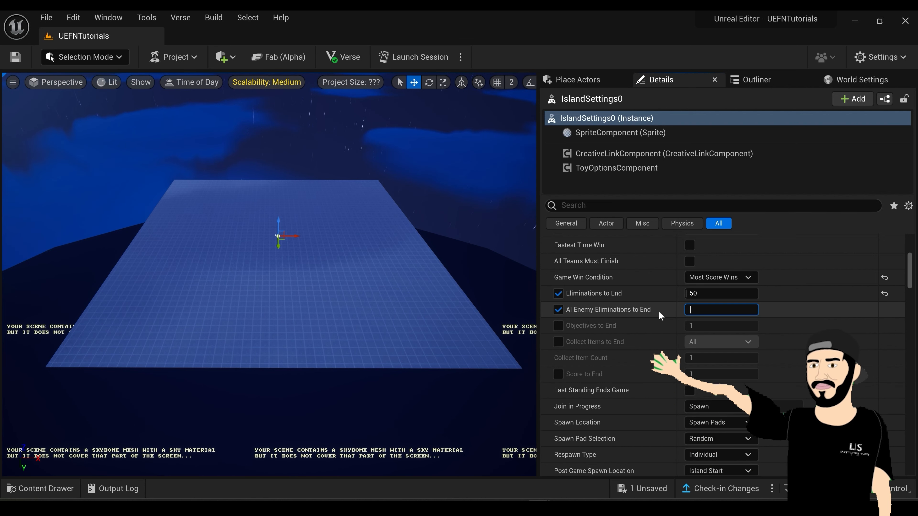
text(5)
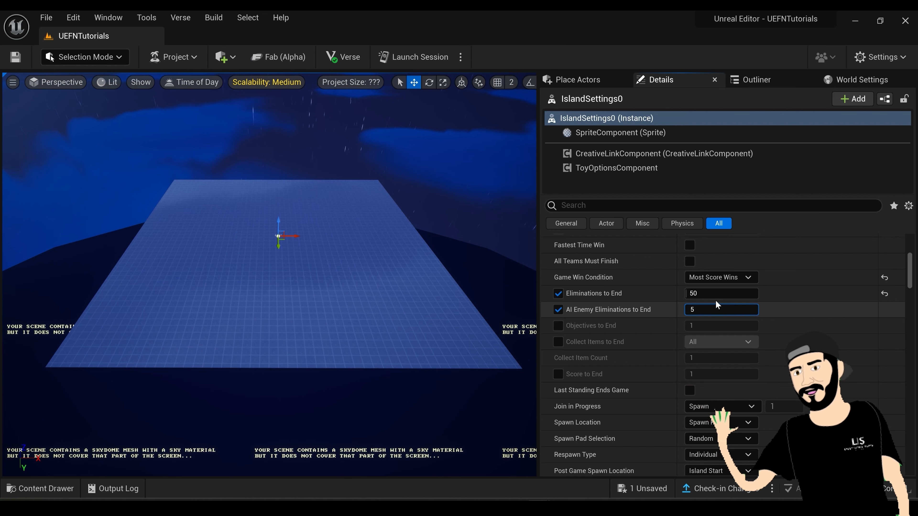
key(Return)
Try the Infinite Ammo option in the IslandSettings0 game settings and switch it back off
scroll(791, 320, down, 3)
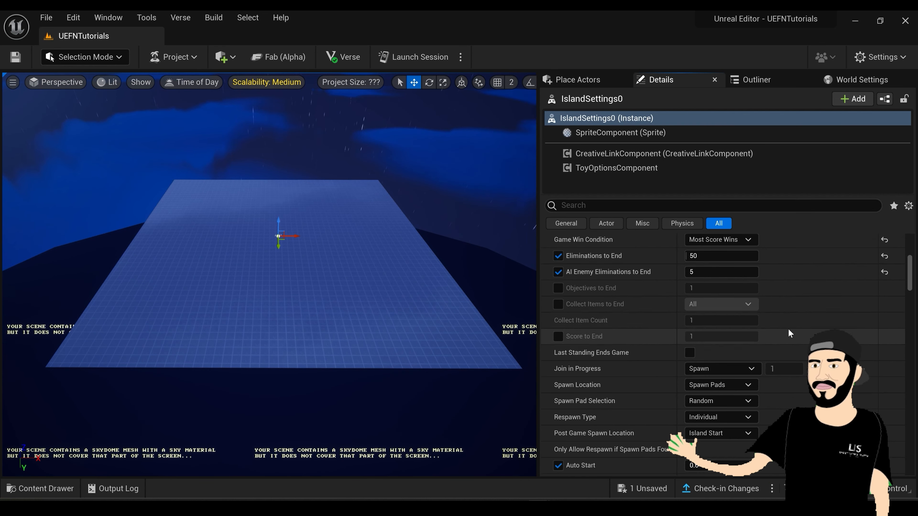
scroll(795, 332, down, 12)
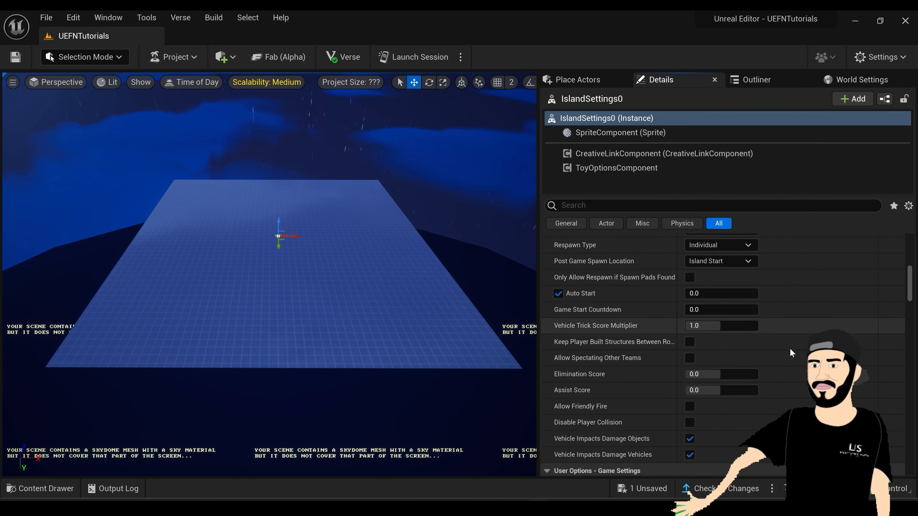
scroll(789, 349, down, 12)
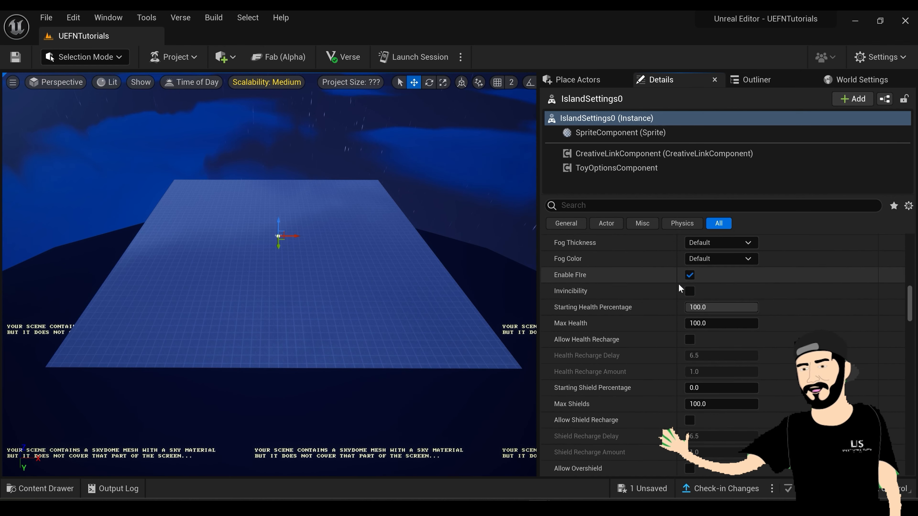
click(721, 323)
scroll(720, 342, down, 4)
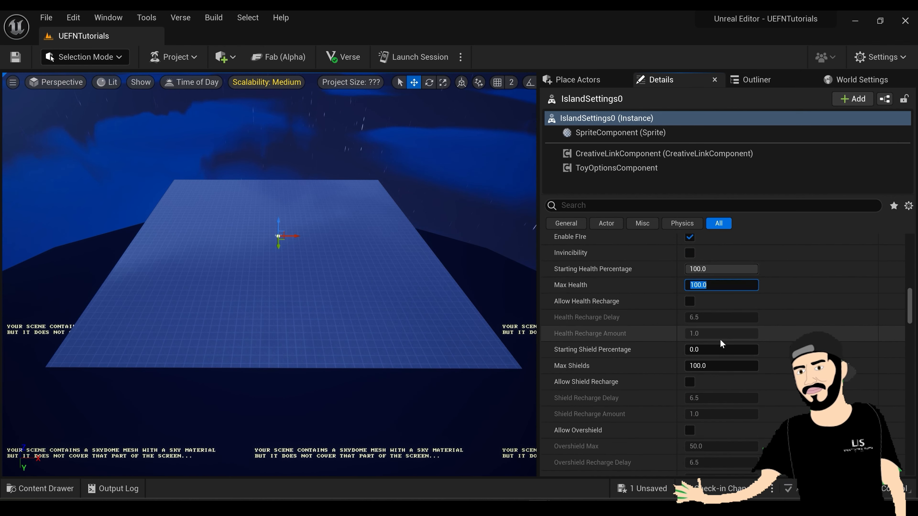
scroll(661, 289, down, 9)
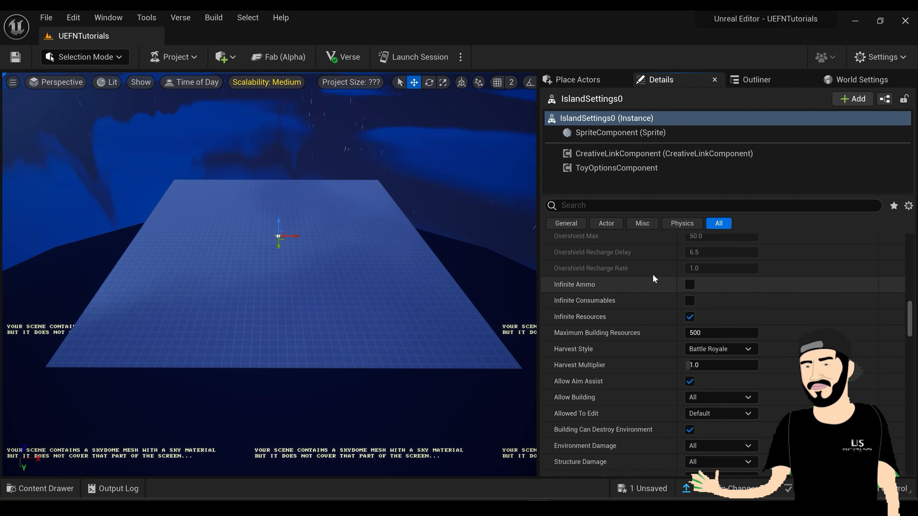
click(689, 285)
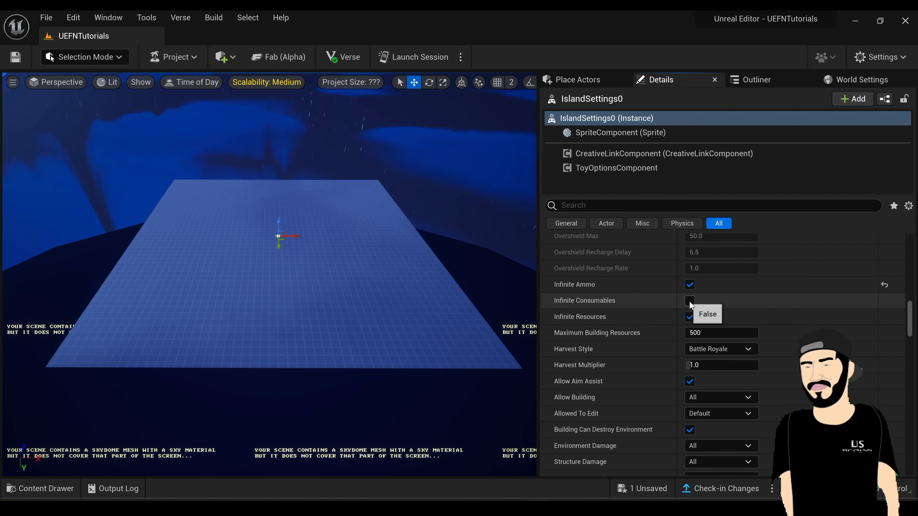
scroll(689, 319, down, 1)
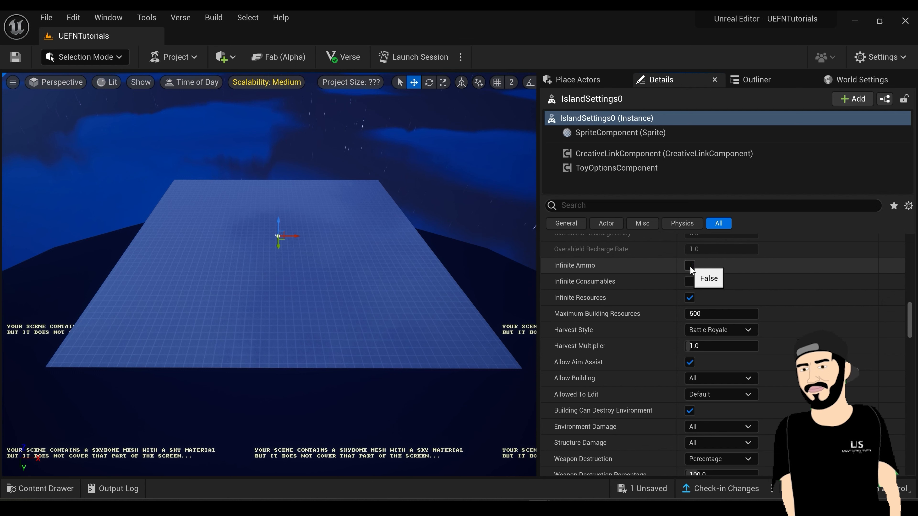
Filter the IslandSettings0 properties by "show" and turn off Show Wood, Stone and Metal Resource Count
scroll(686, 308, down, 3)
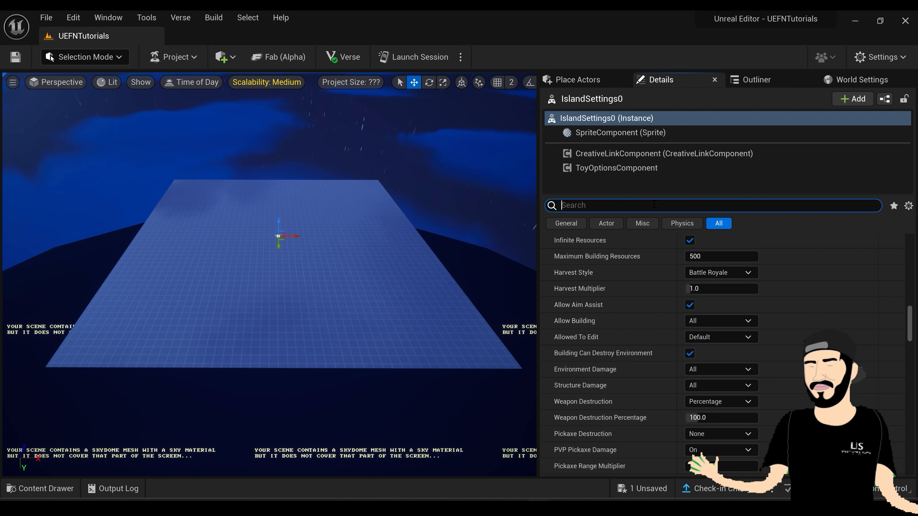
text(w)
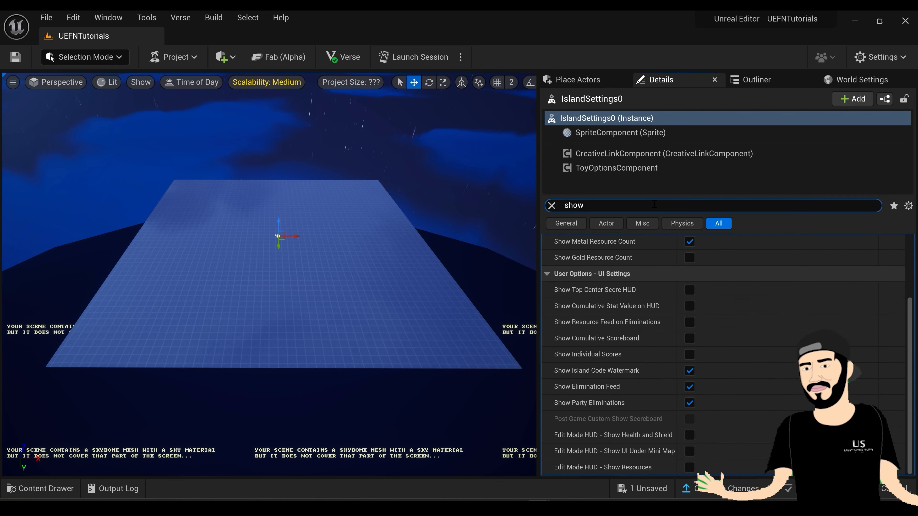
scroll(690, 312, up, 3)
scroll(690, 311, up, 1)
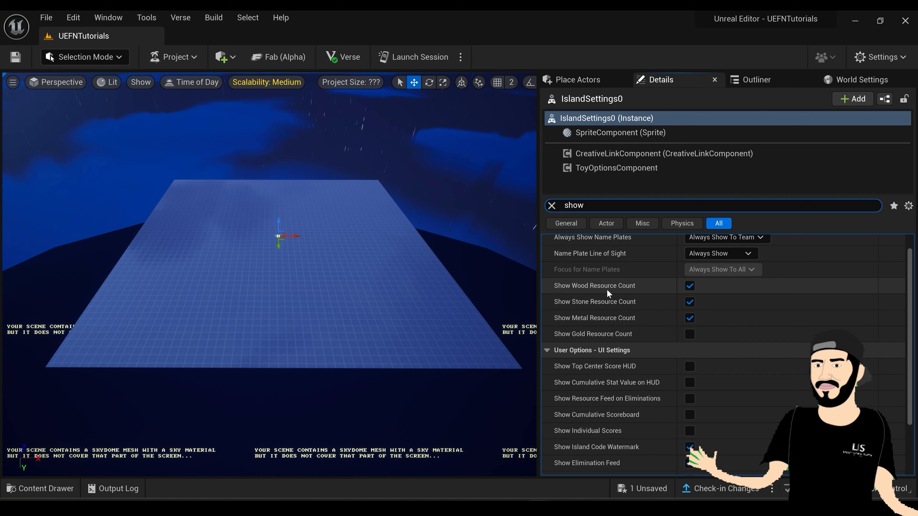
mouse_move(629, 305)
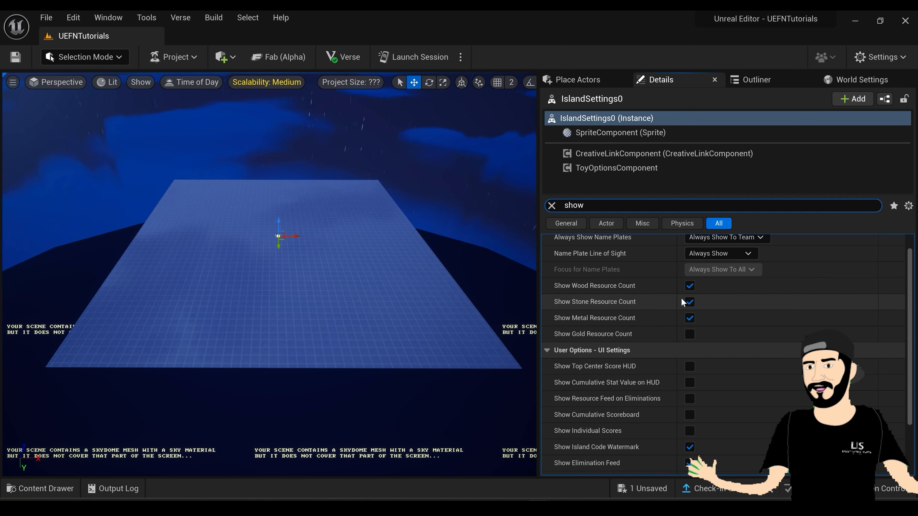
click(689, 285)
click(689, 302)
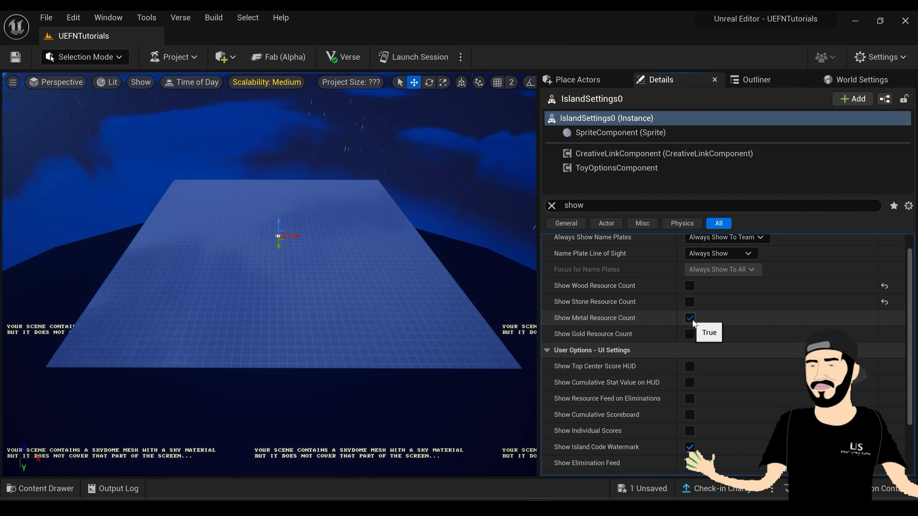
scroll(734, 317, up, 1)
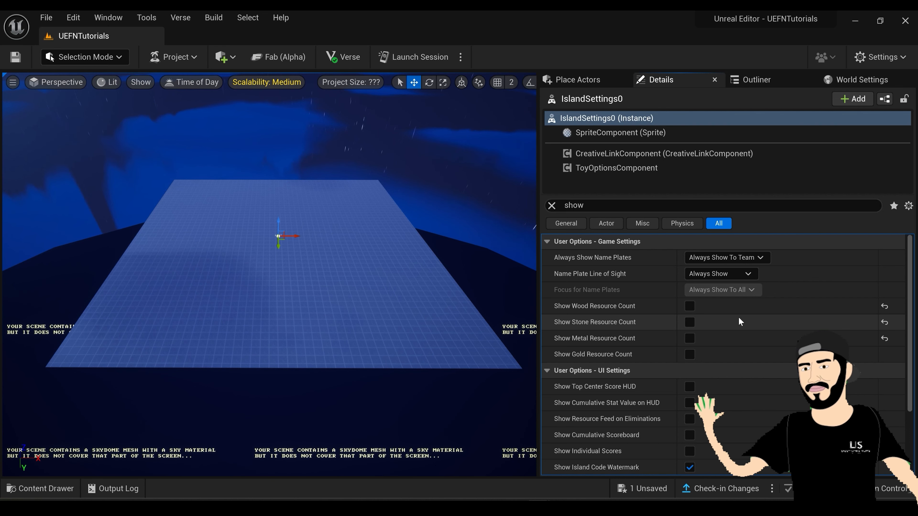
scroll(739, 317, down, 2)
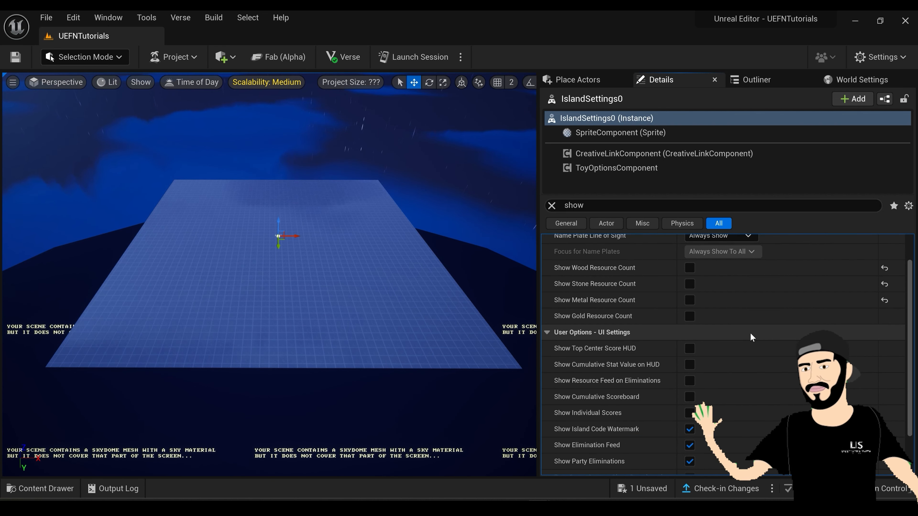
scroll(681, 271, up, 2)
Filter the IslandSettings0 properties by "pickaxe" and try the Start With Pickaxe option
key(BackSpace)
key(BackSpace)
key(BackSpace)
key(BackSpace)
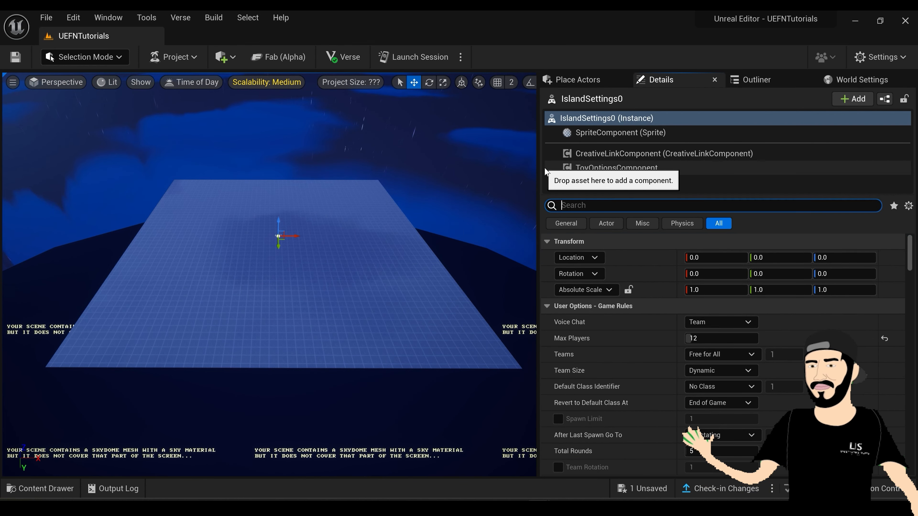
text(pickaxe)
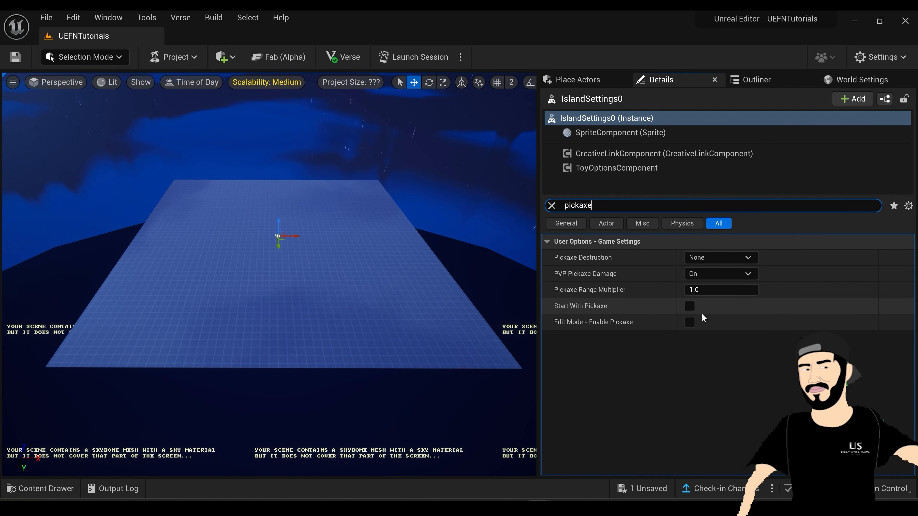
click(690, 306)
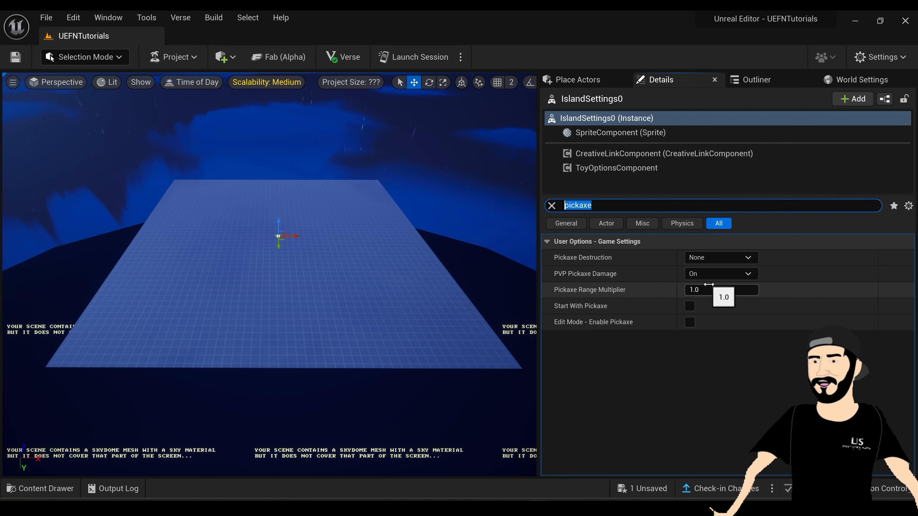
Filter by "health" to try Max Health at 200 and return it to 100, and look up the "shields" setting
key(BackSpace)
text(health)
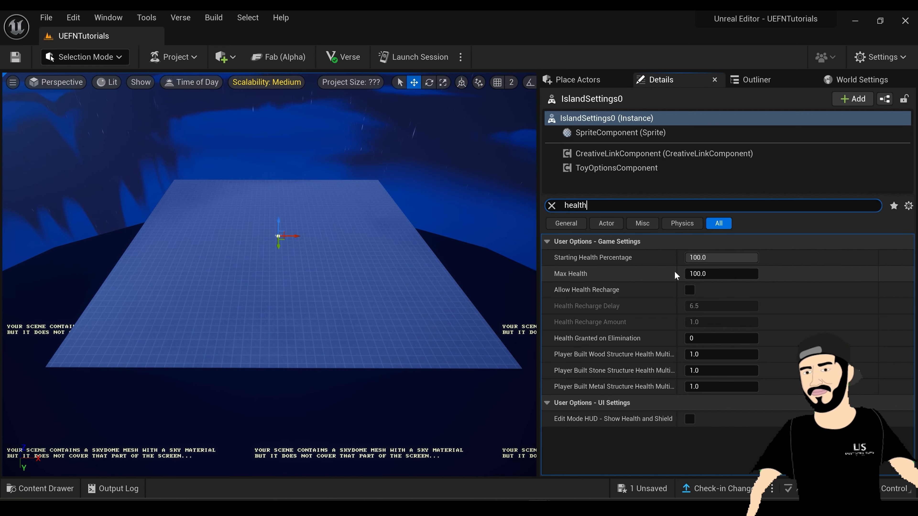
click(714, 275)
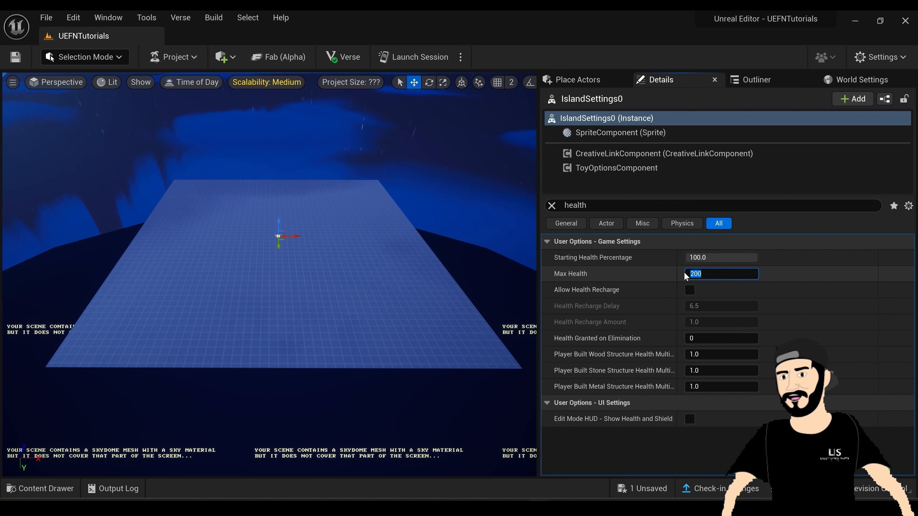
text(100)
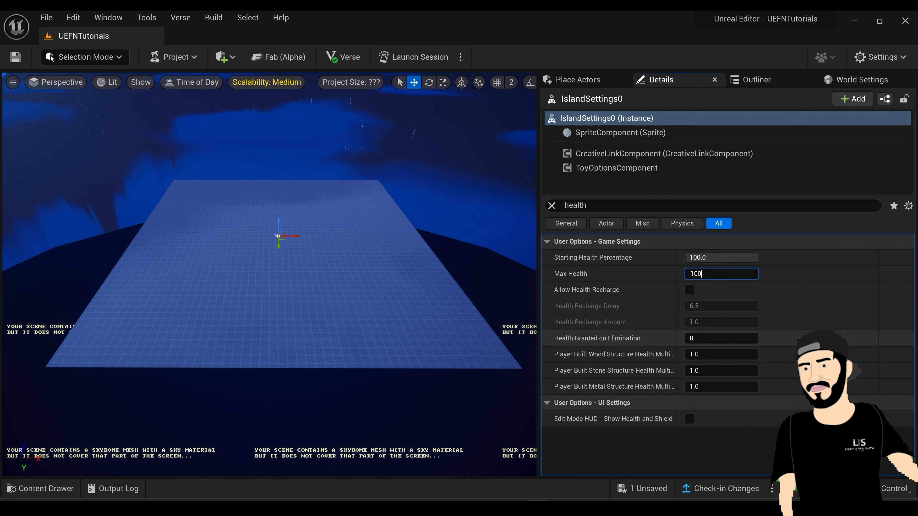
key(Return)
text(shields)
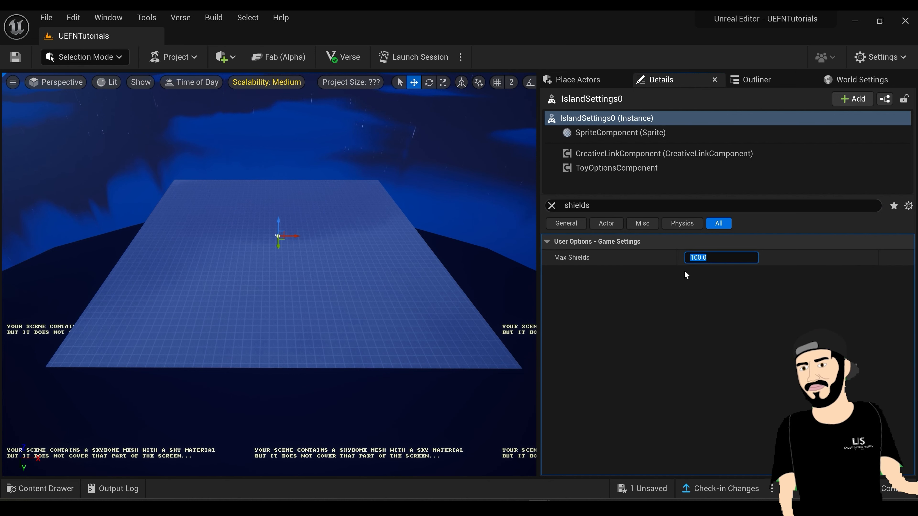
Select Player 2 Spawn Pad in the Outliner and step through the floor's grid planes in the viewport, finishing on GridPlane4
click(756, 79)
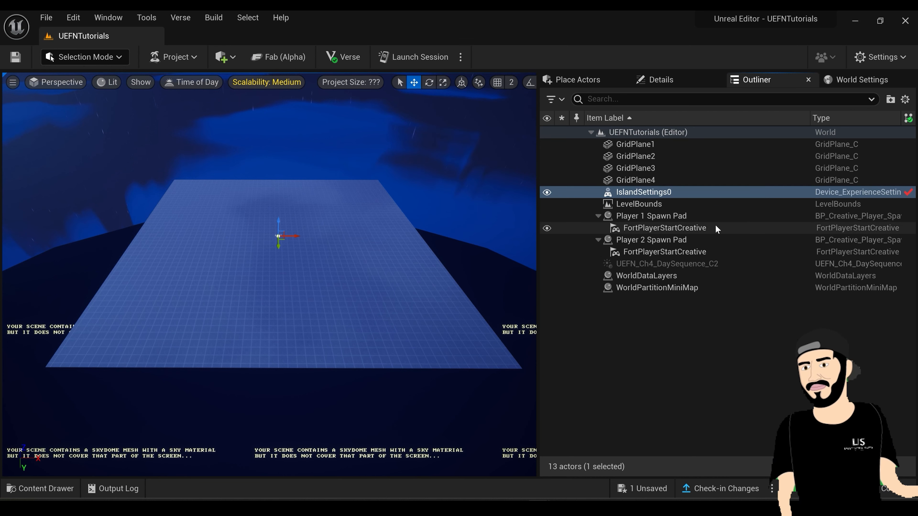
click(711, 240)
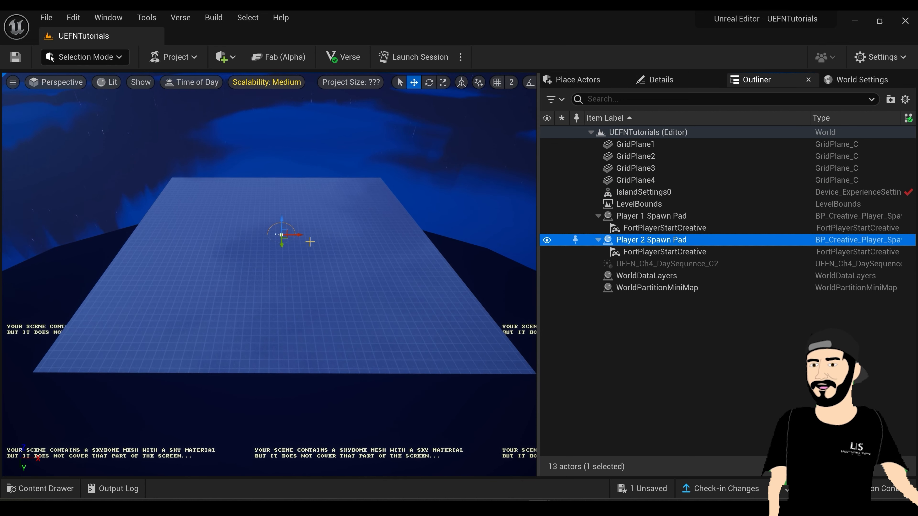
click(390, 295)
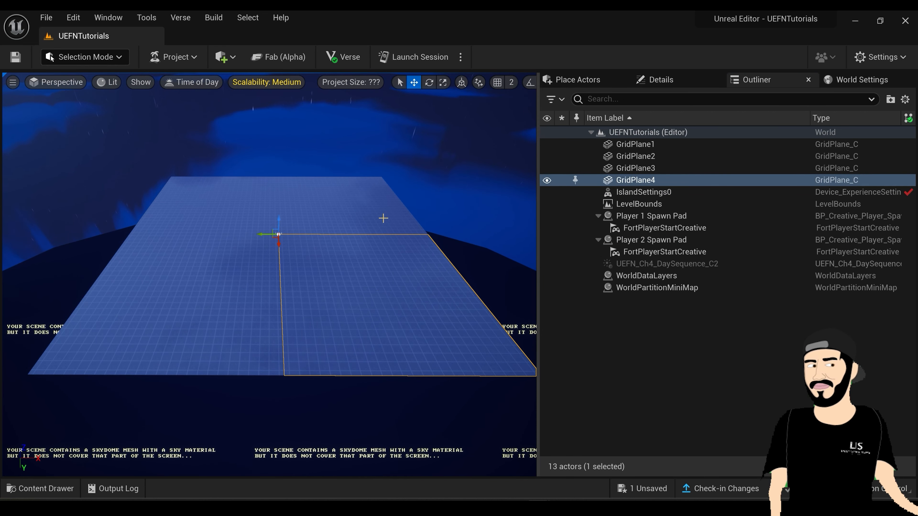
click(343, 210)
click(180, 213)
click(195, 293)
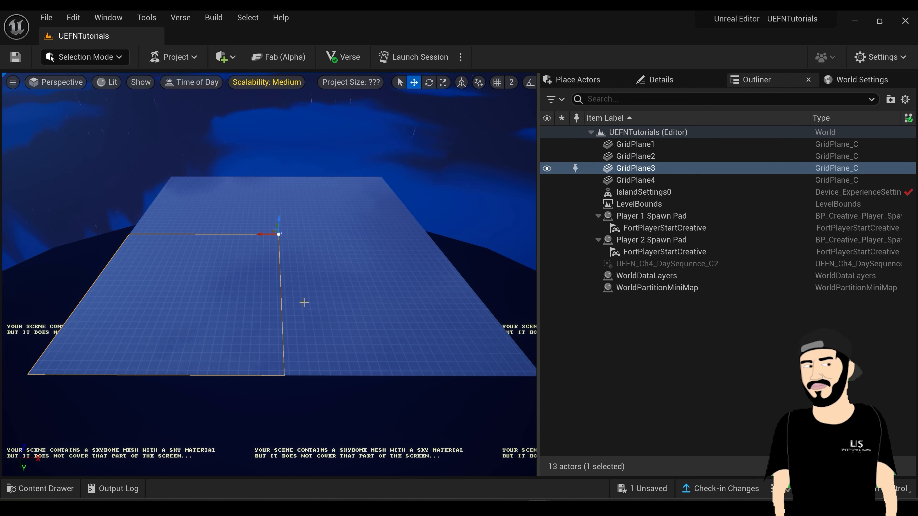
click(321, 302)
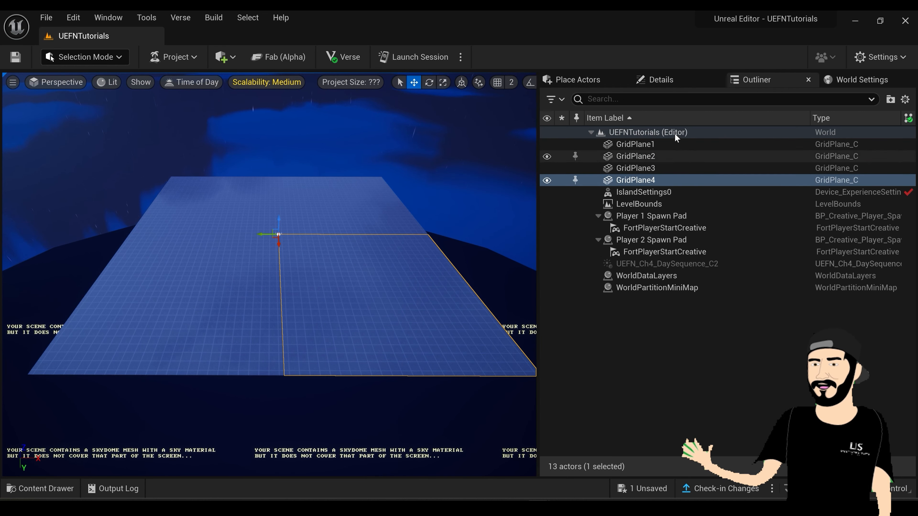
Show the details of GridPlane4 and open the material choices for its Element 0
click(662, 79)
scroll(642, 308, down, 6)
scroll(640, 305, up, 3)
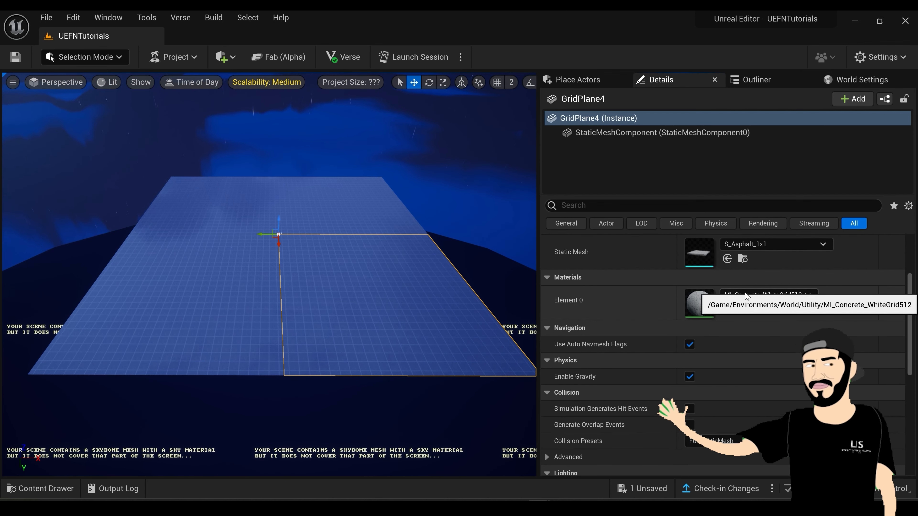
click(765, 295)
click(654, 270)
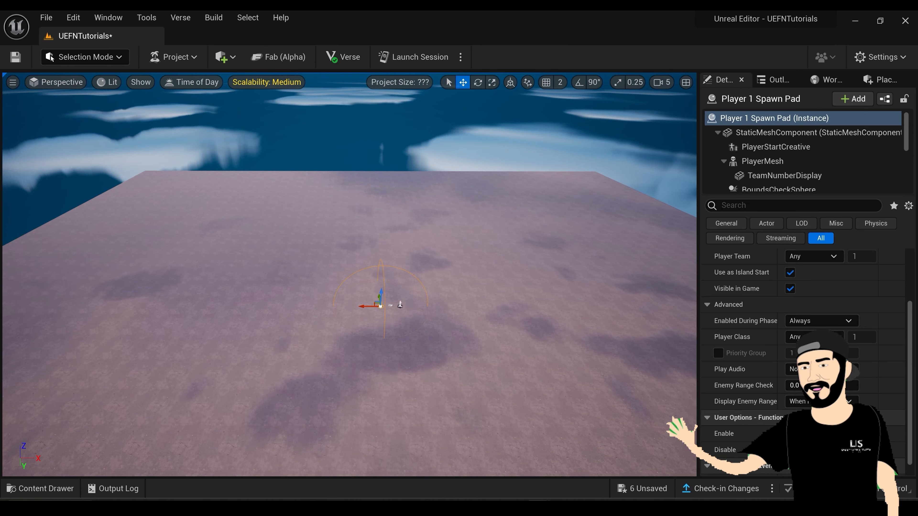
Open and enlarge the Content Drawer, and look through the assets in the All folder filtered by "custo"
click(44, 486)
click(71, 331)
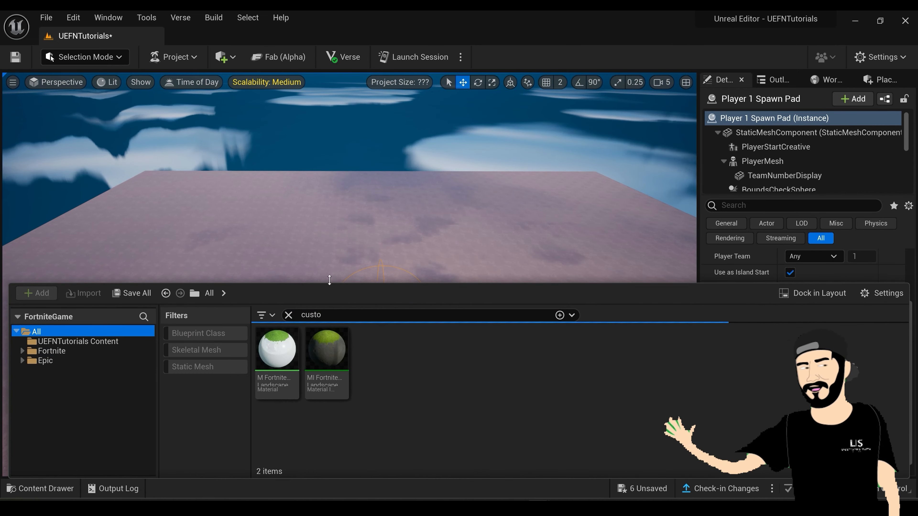
drag(335, 289, 344, 213)
mouse_move(554, 363)
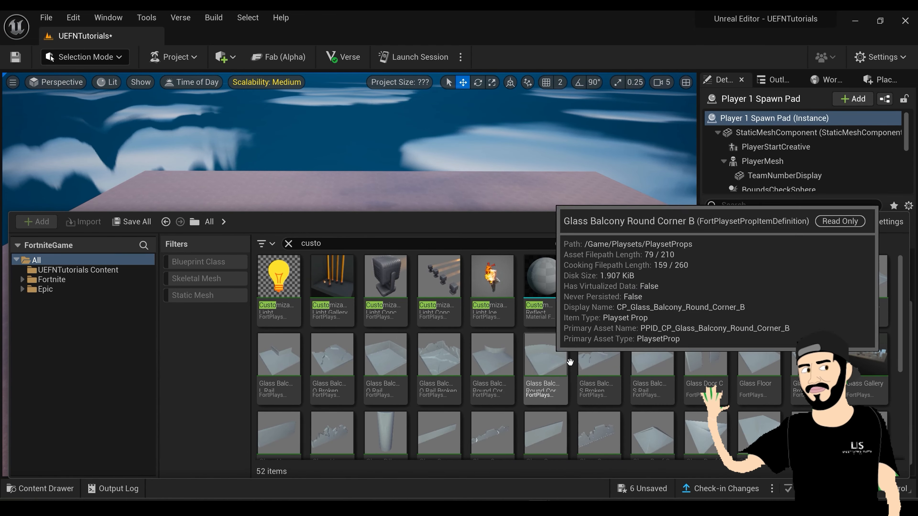
mouse_move(474, 314)
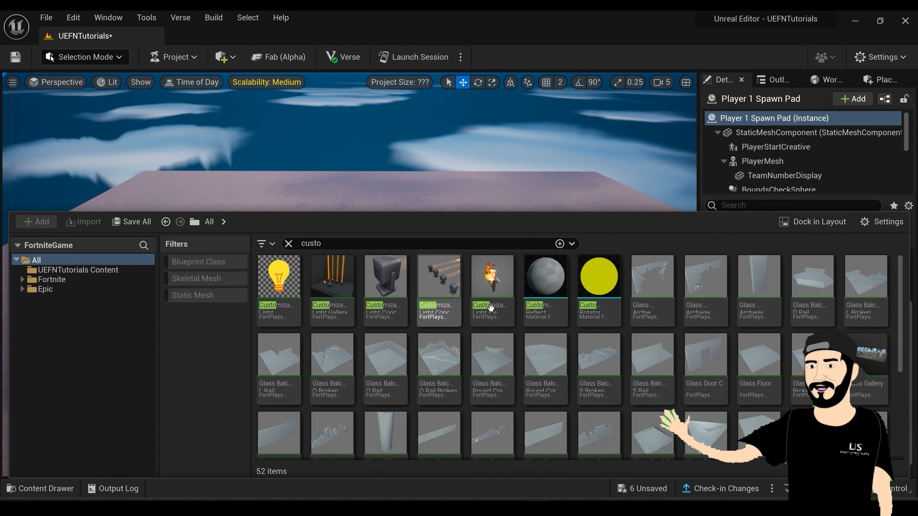
mouse_move(525, 337)
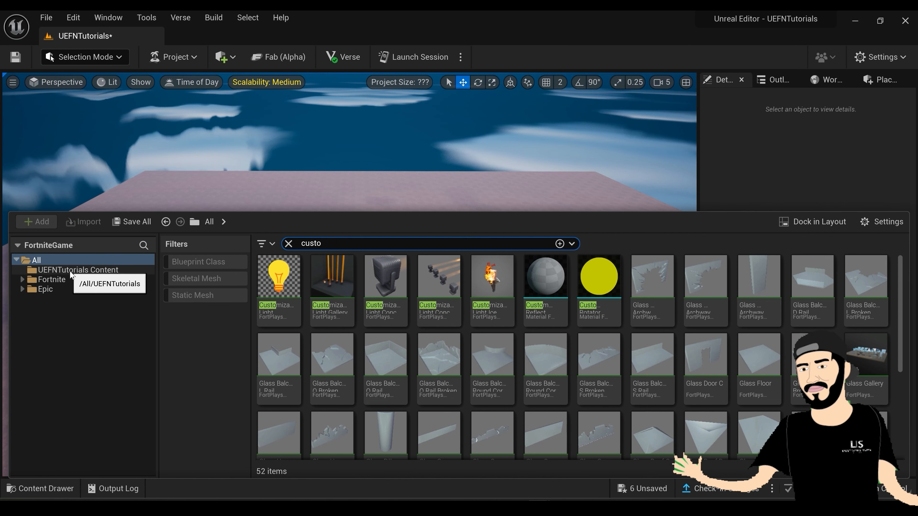
Open the UEFNTutorials Content folder, clear the search filter, and inspect the UEFNTutorials level asset's information
click(100, 272)
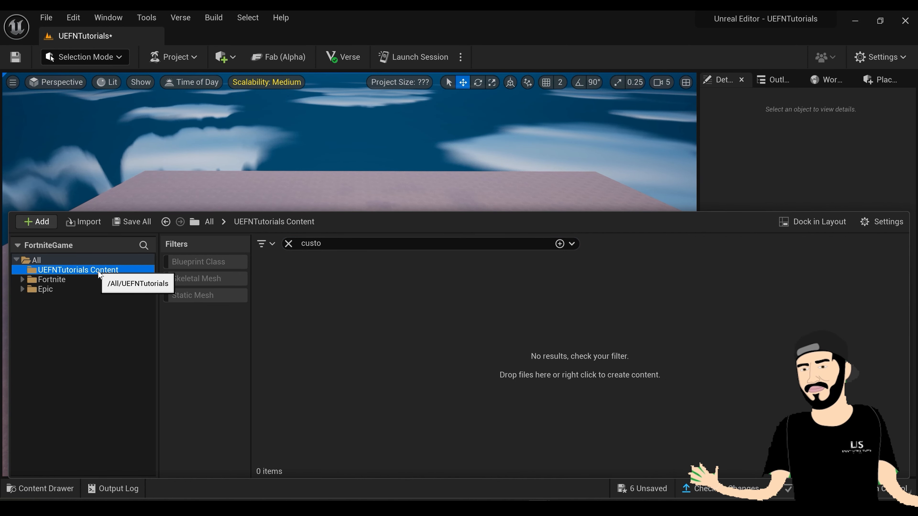
click(288, 244)
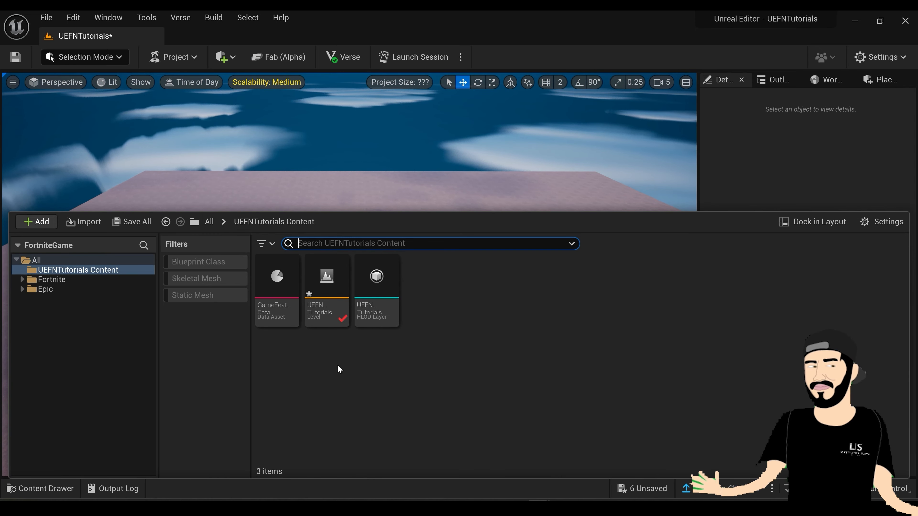
mouse_move(332, 281)
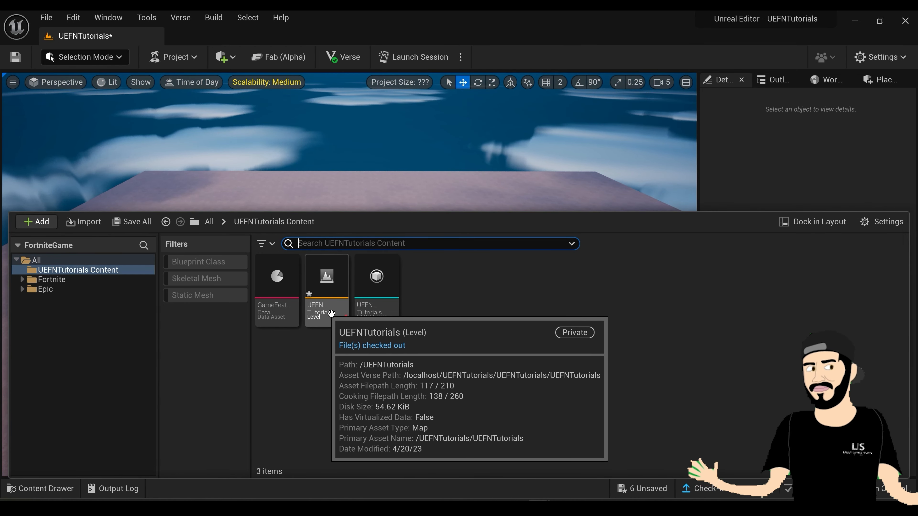
click(328, 278)
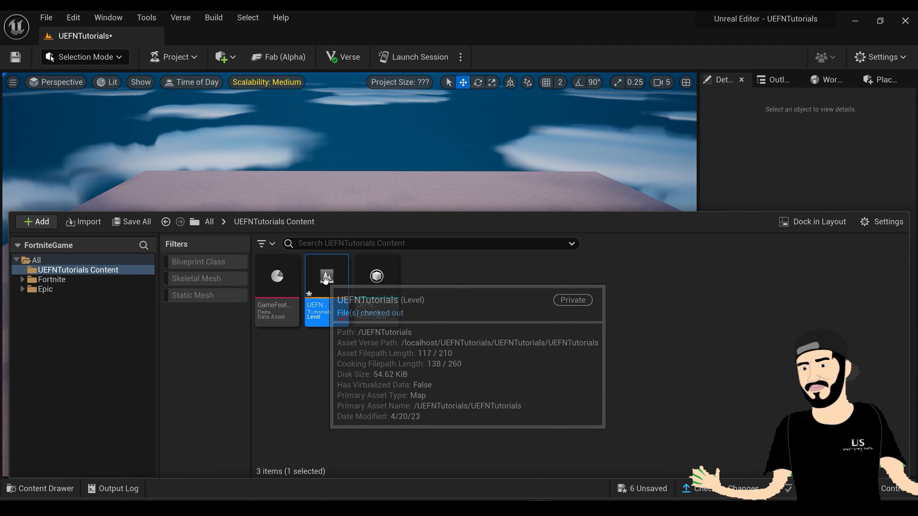
mouse_move(324, 284)
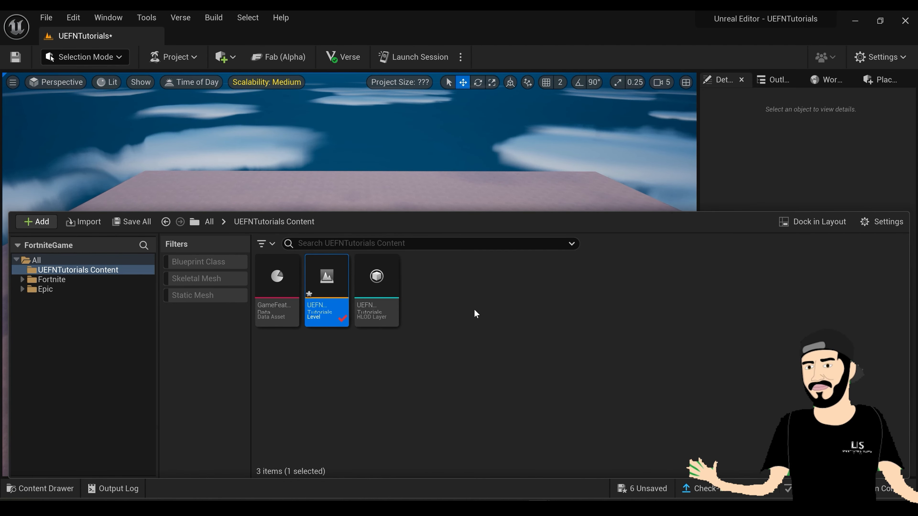
click(459, 294)
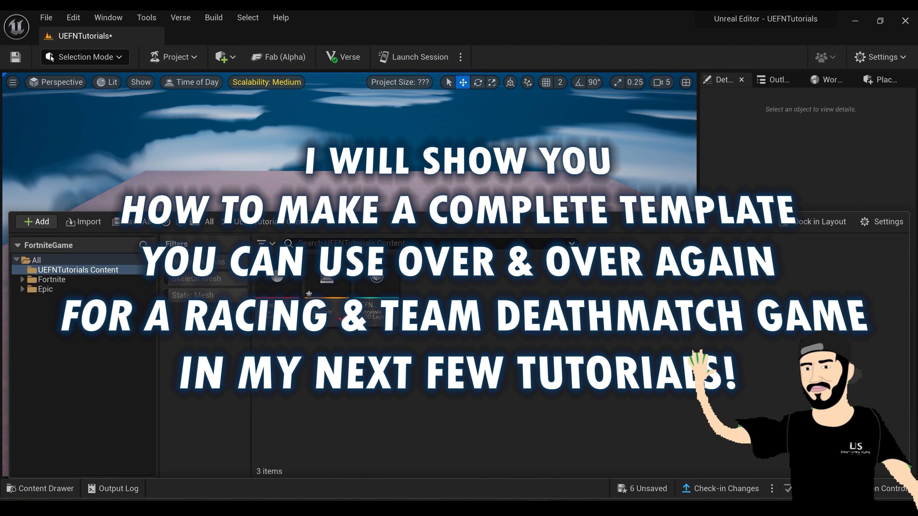
Open the GameFeatureData asset, view the available Default Map choices without changing the selection, and close the asset editor
click(282, 286)
double_click(283, 288)
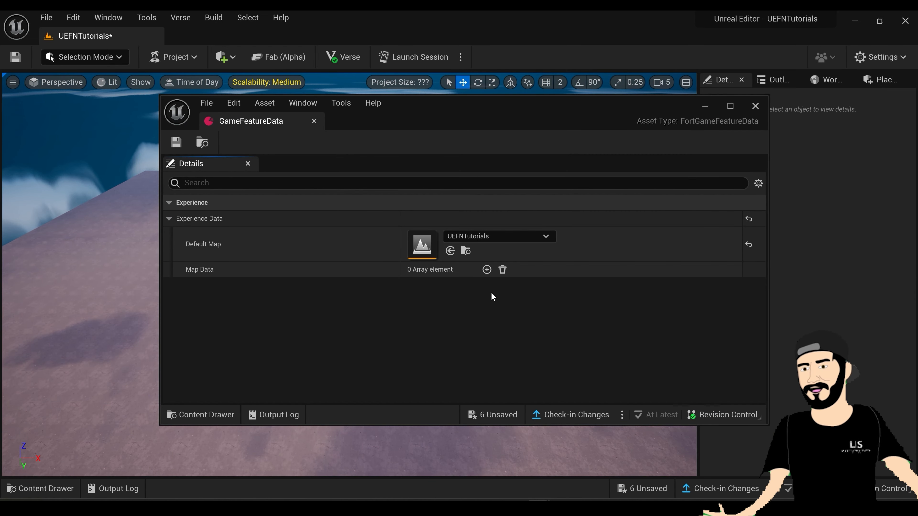
click(504, 239)
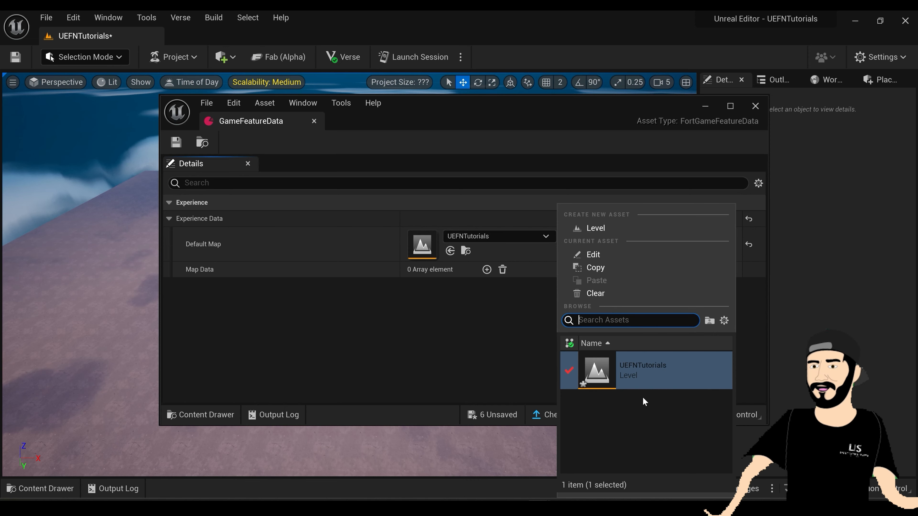
click(389, 329)
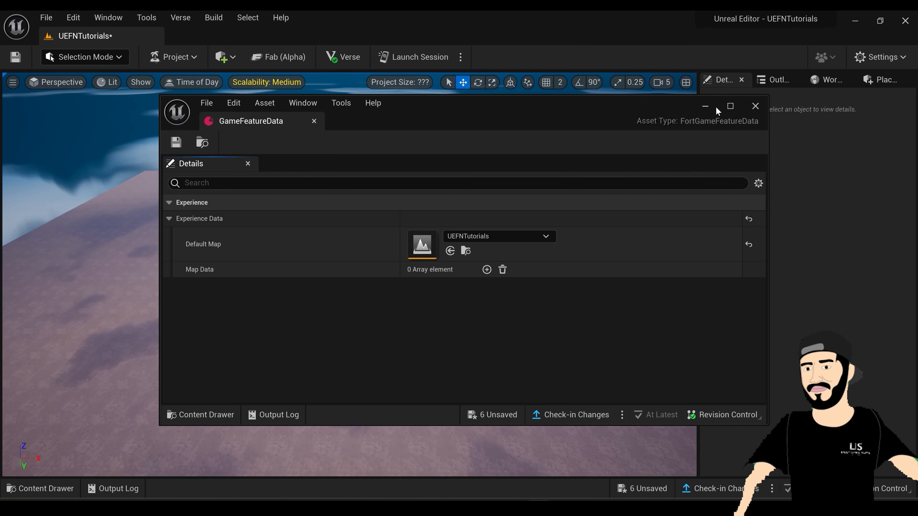
click(758, 109)
Open the Fortnite Weapons folder in the Content Drawer and look through its weapon assets
right_drag(379, 303, 379, 318)
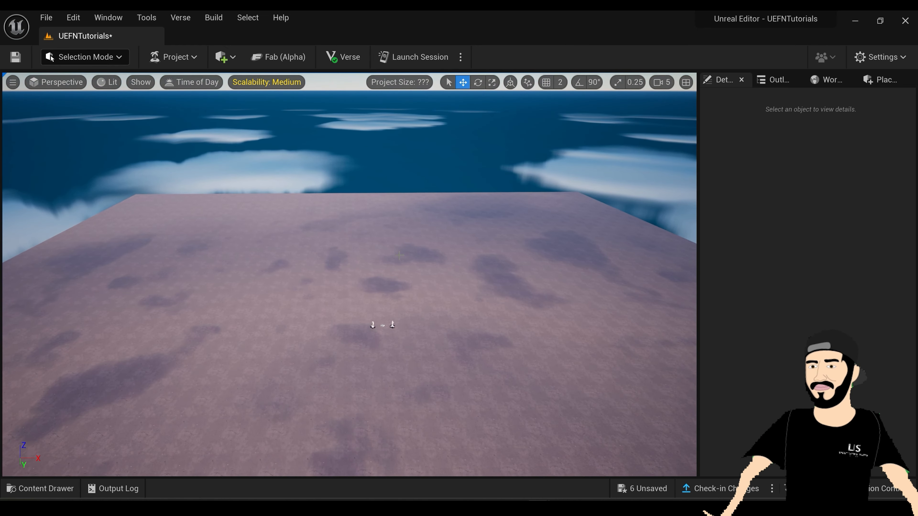
click(38, 488)
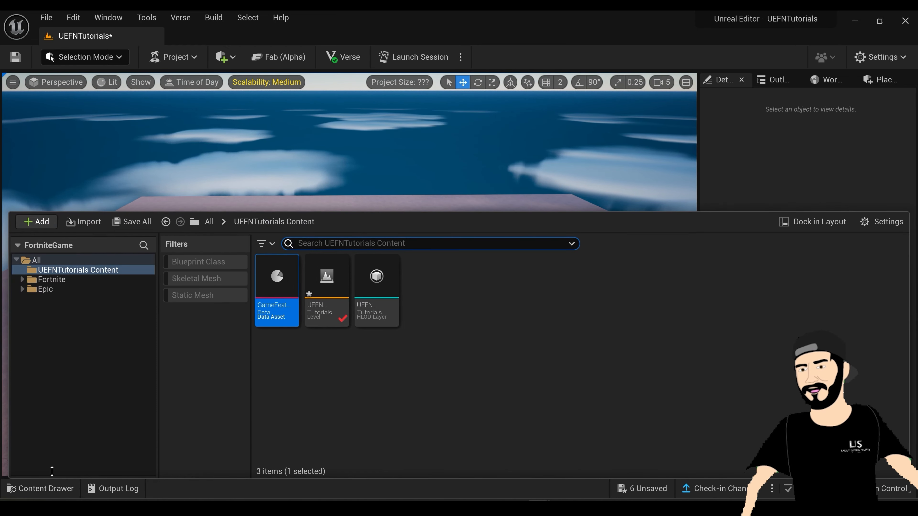
click(79, 280)
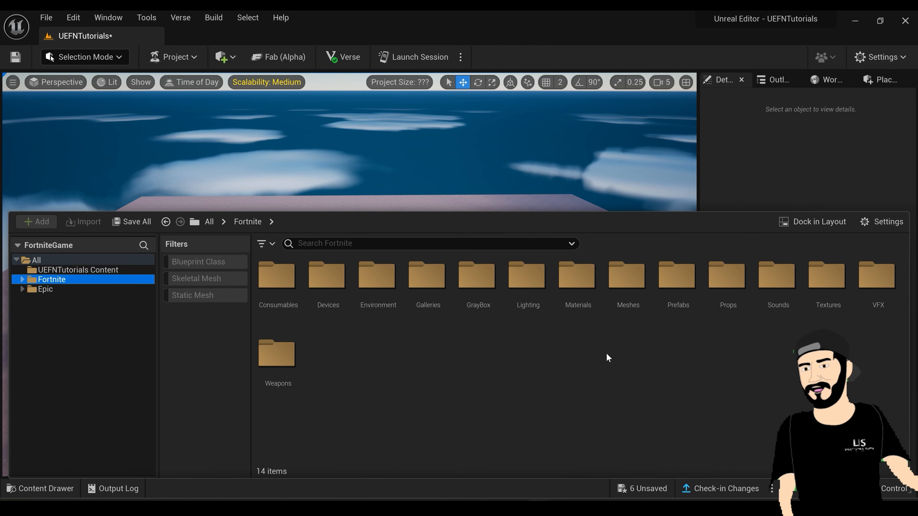
double_click(286, 368)
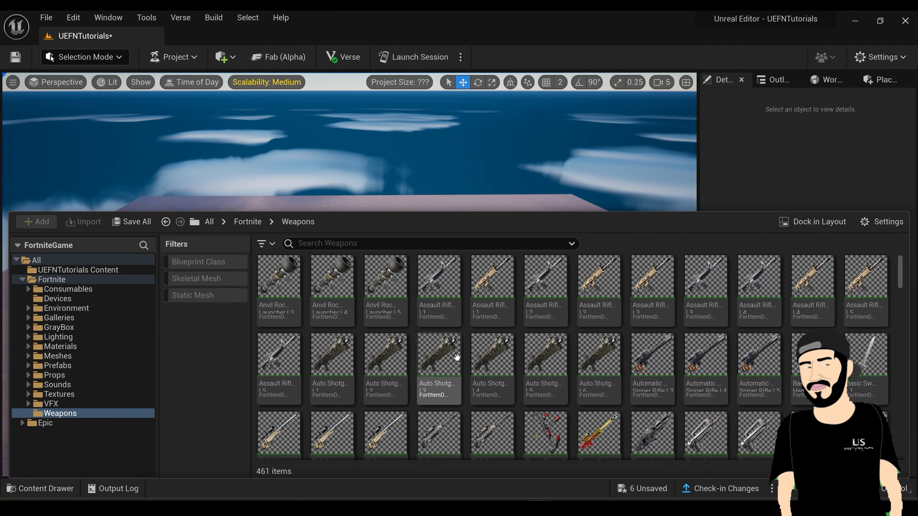
scroll(524, 349, down, 10)
scroll(569, 353, down, 4)
Place a Dragon's Breath Shotgun from the Weapons folder on the floor near the player spawn pads
right_drag(504, 171, 504, 224)
click(32, 483)
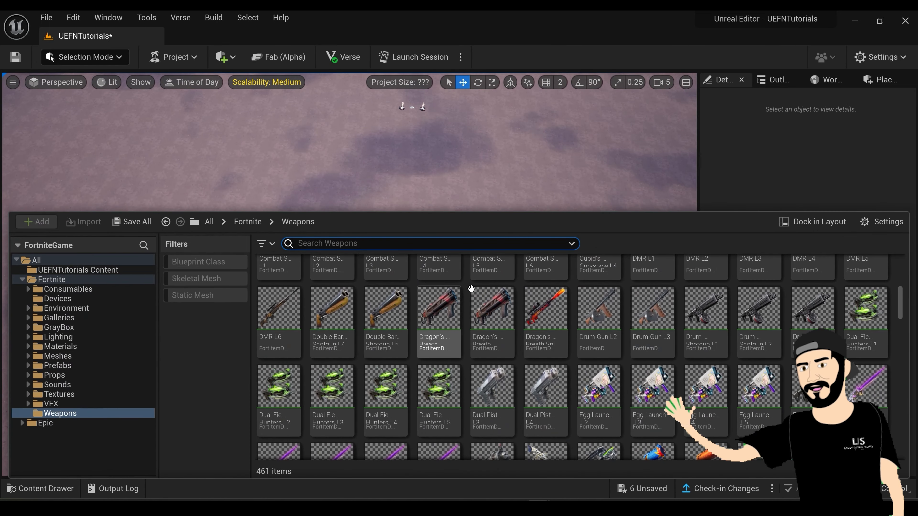
drag(448, 303, 347, 154)
right_drag(359, 180, 339, 231)
key(w)
key(w)
key(s)
key(w)
key(s)
right_drag(388, 303, 336, 297)
key(d)
key(w)
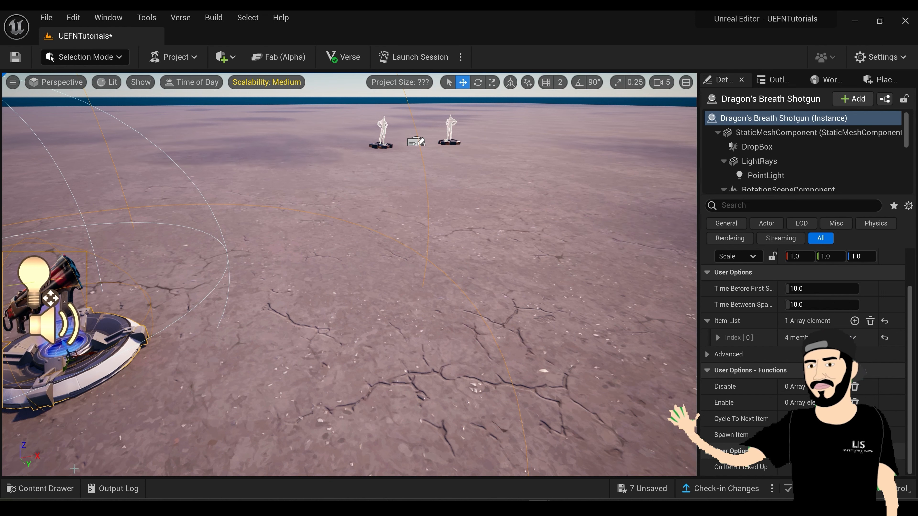
right_drag(375, 249, 338, 261)
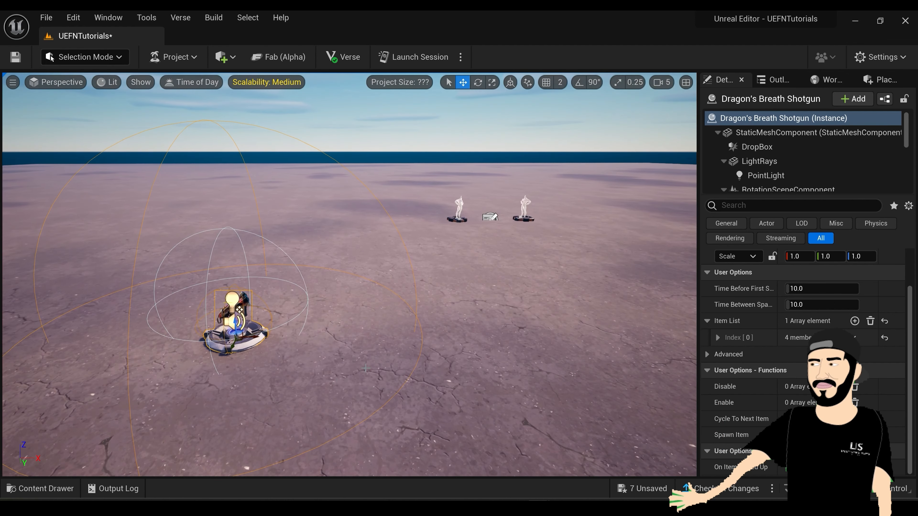
Place a Cobra DMR L1 from the Weapons folder on the floor beside the Dragon's Breath Shotgun
click(53, 489)
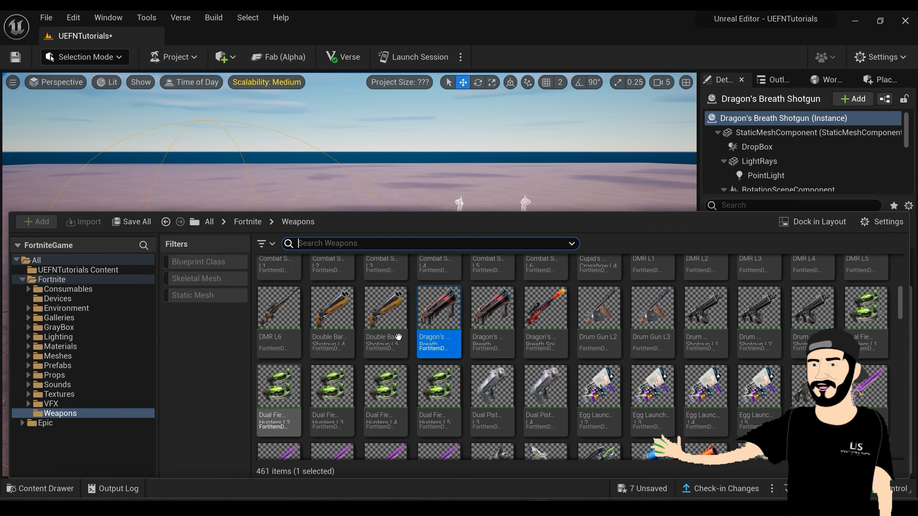
scroll(580, 354, up, 2)
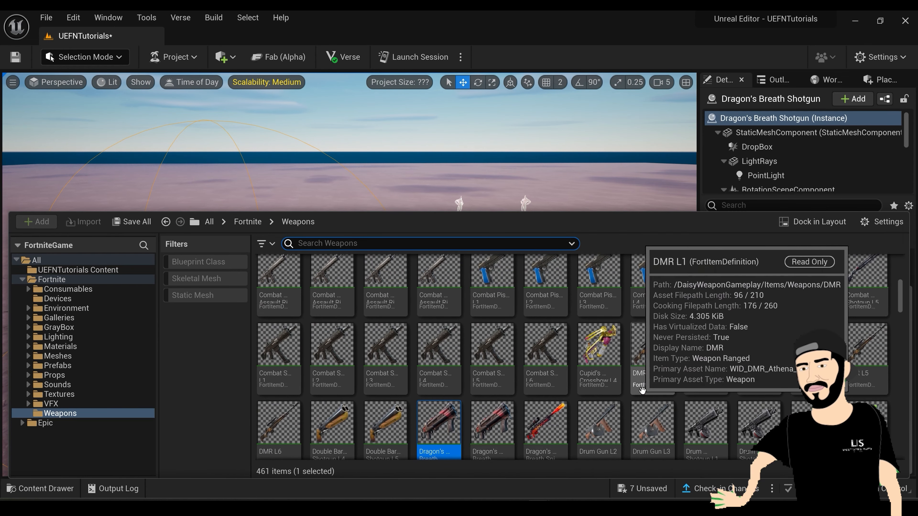
scroll(614, 380, up, 3)
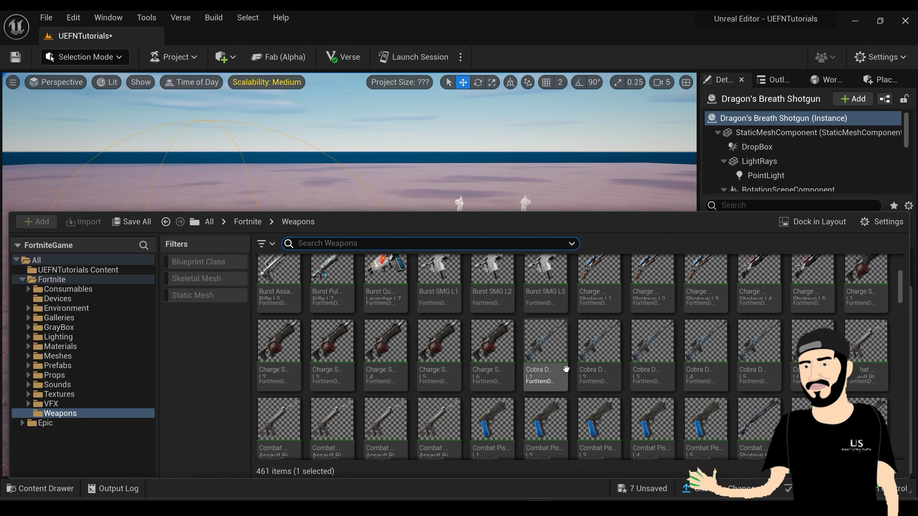
drag(548, 348, 391, 326)
key(d)
right_drag(390, 326, 385, 323)
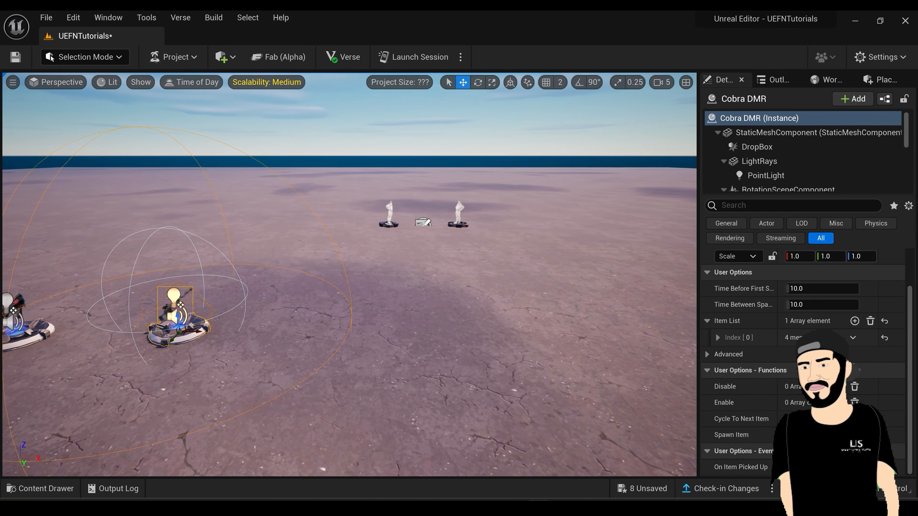
Look through the remaining weapon assets to the end of the Weapons folder
click(49, 488)
scroll(674, 392, down, 5)
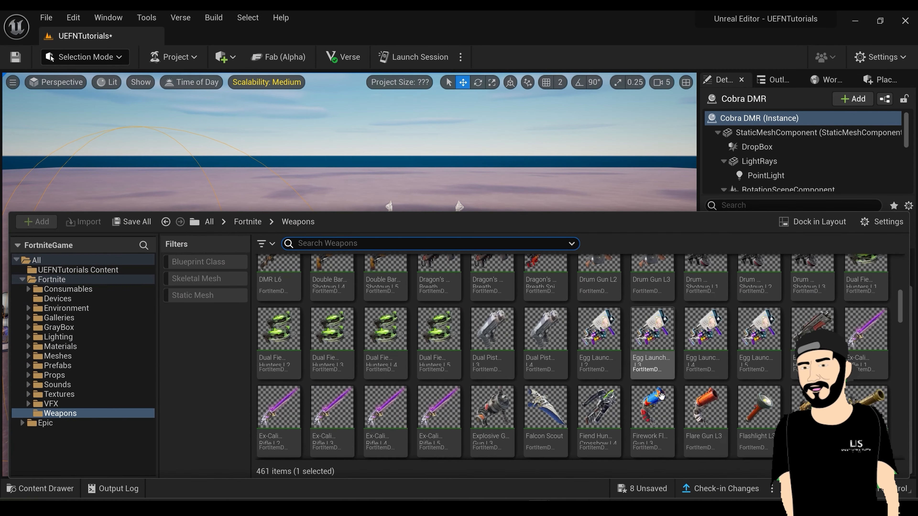
scroll(674, 392, down, 8)
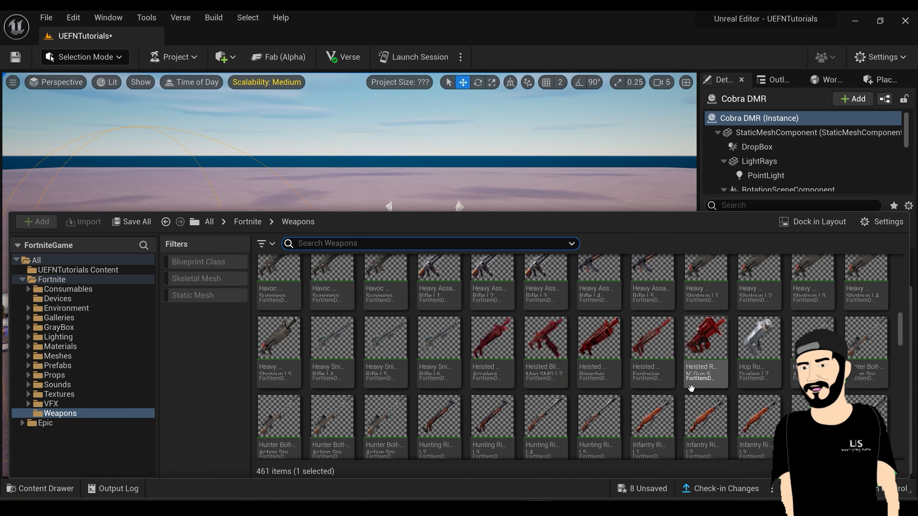
scroll(692, 398, down, 10)
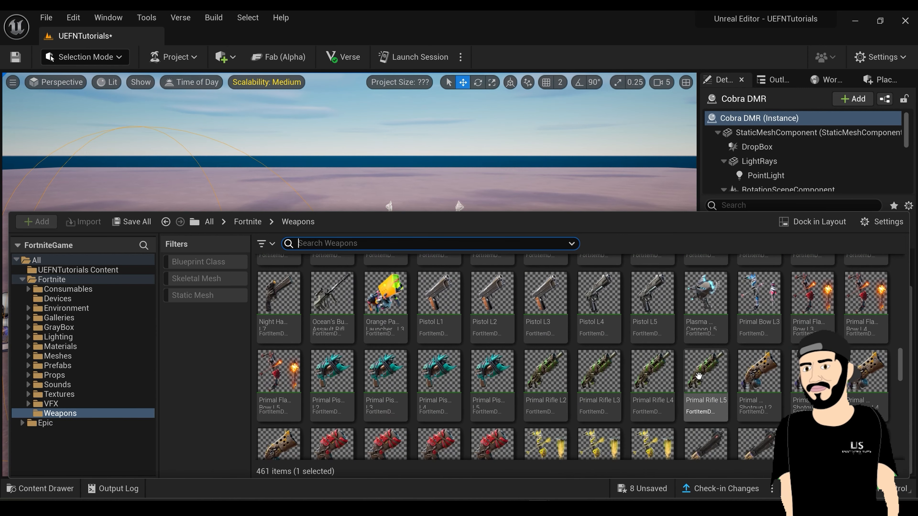
scroll(701, 371, down, 10)
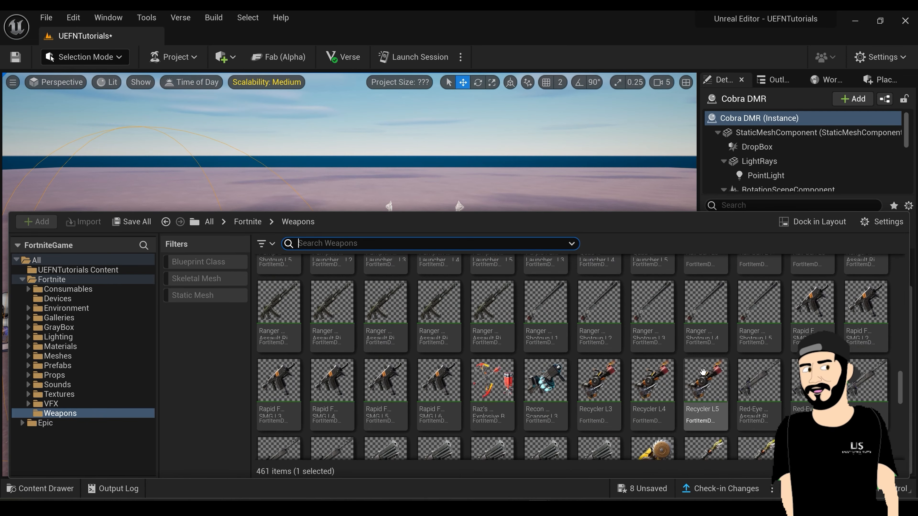
scroll(706, 369, down, 10)
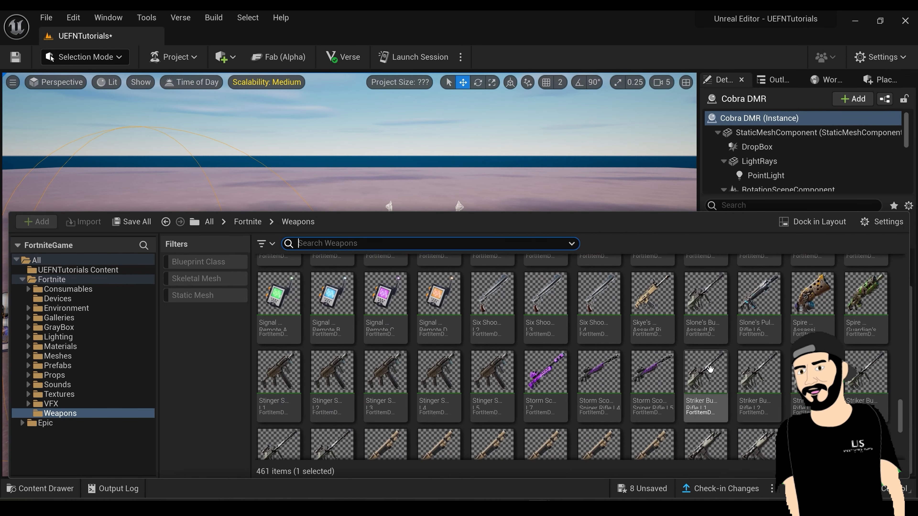
scroll(710, 368, down, 8)
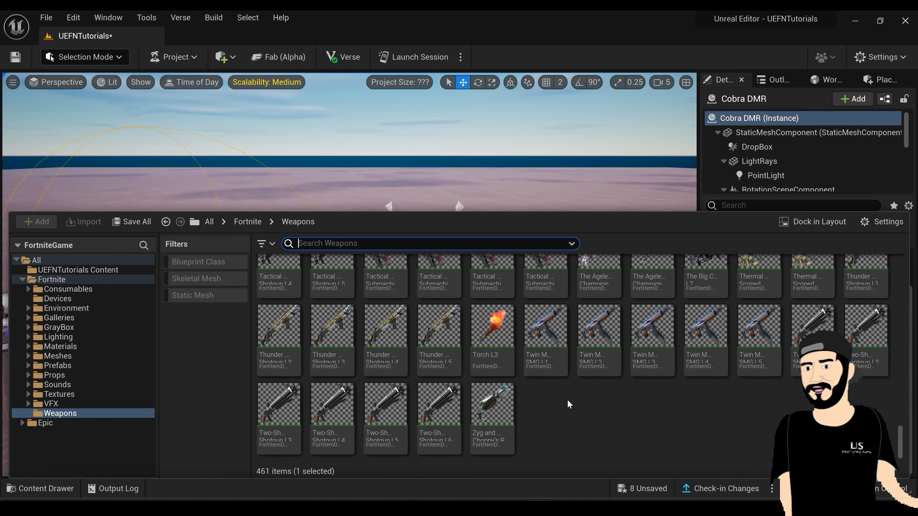
Place a Sidearm Pistol L5 from the Weapons folder on the floor and view the placed weapons
scroll(601, 405, up, 10)
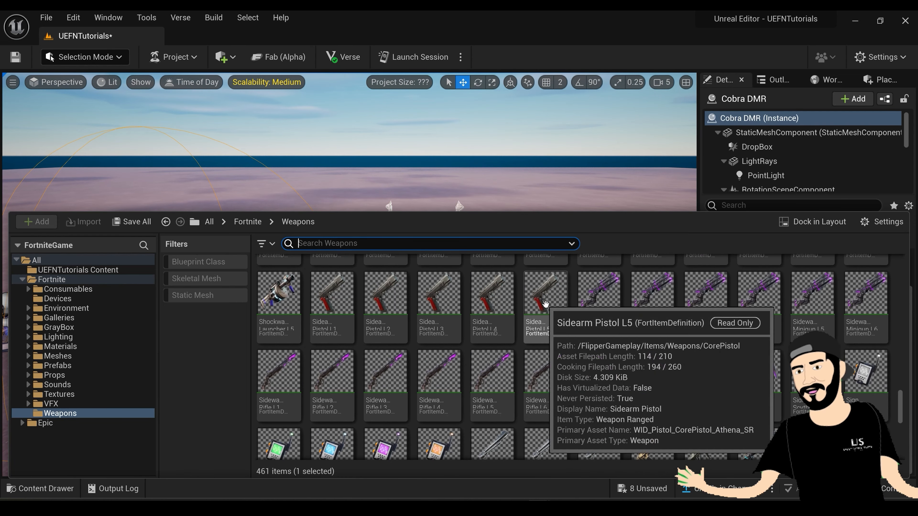
drag(571, 156, 445, 310)
drag(313, 332, 314, 333)
right_drag(314, 333, 267, 331)
key(w)
key(a)
key(d)
key(w)
key(s)
key(a)
key(d)
Place two items from the Fortnite Consumables folder side by side on the floor, the second one a Stink Fish
key(ctrl+space)
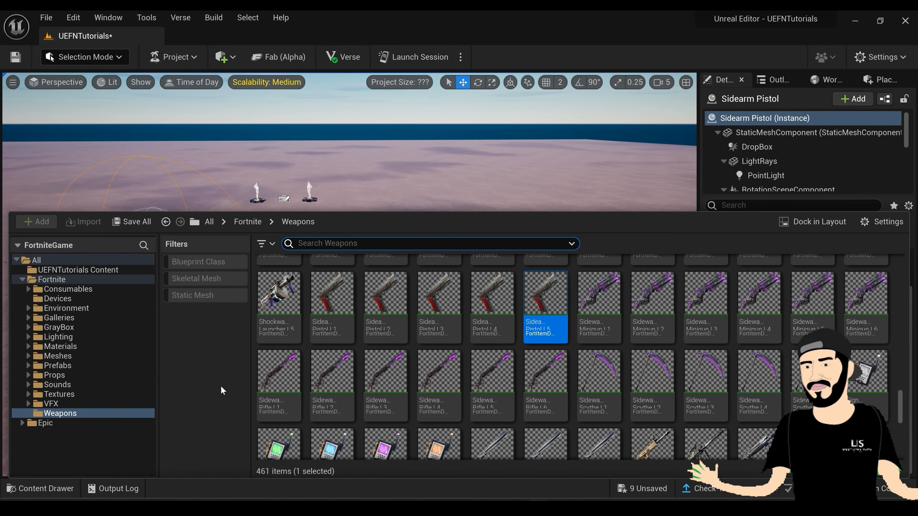
click(111, 289)
scroll(553, 434, up, 4)
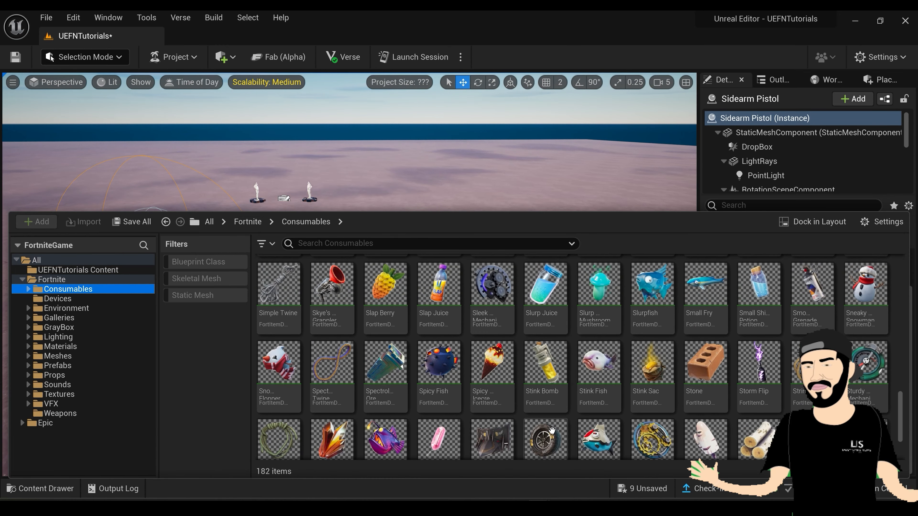
drag(496, 406, 371, 307)
click(46, 486)
drag(496, 412, 459, 347)
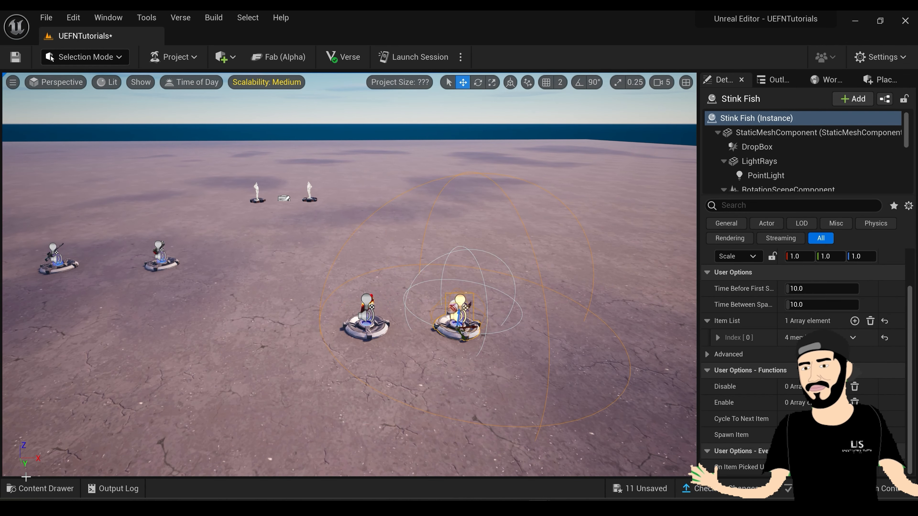
Place Skye's Grappler from the Consumables folder on the floor near the other placed items
click(31, 490)
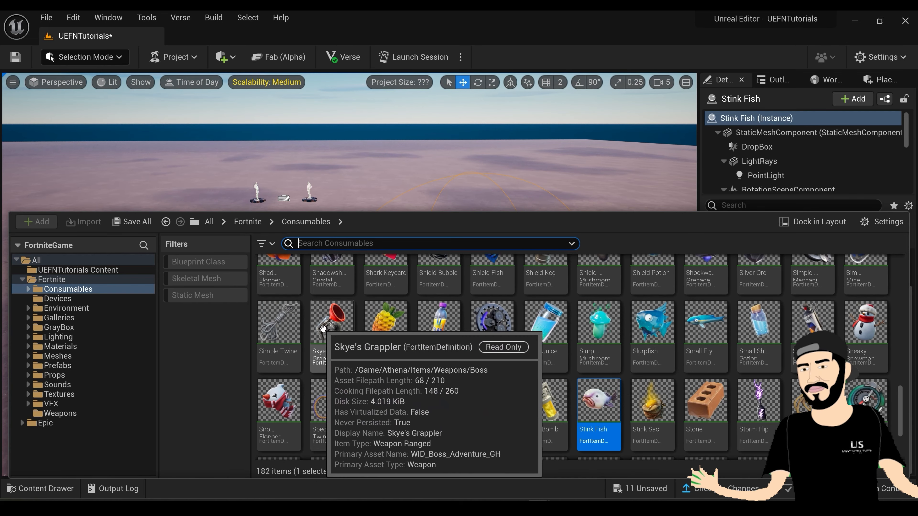
drag(332, 332, 280, 209)
click(268, 325)
Look through more assets in the Consumables folder and browse the Fortnite Devices folder to its end
click(40, 488)
scroll(469, 361, down, 3)
scroll(546, 376, up, 2)
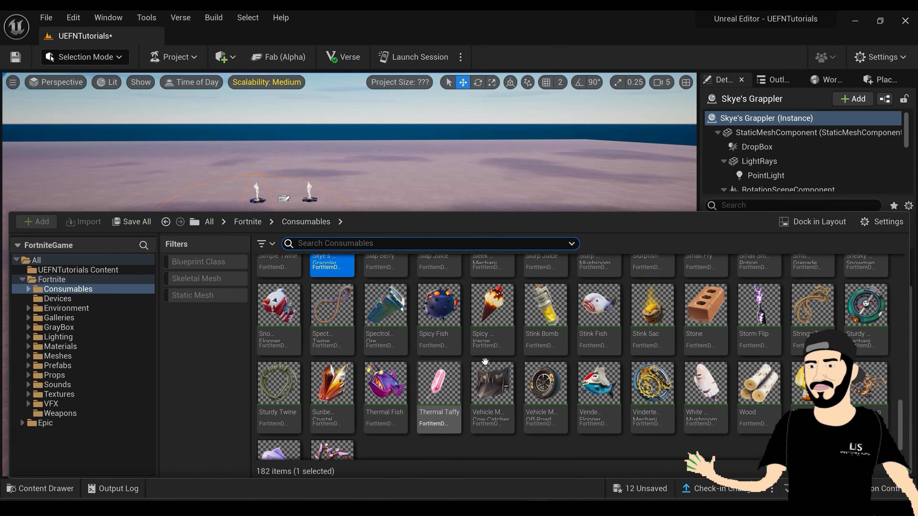
scroll(411, 340, up, 5)
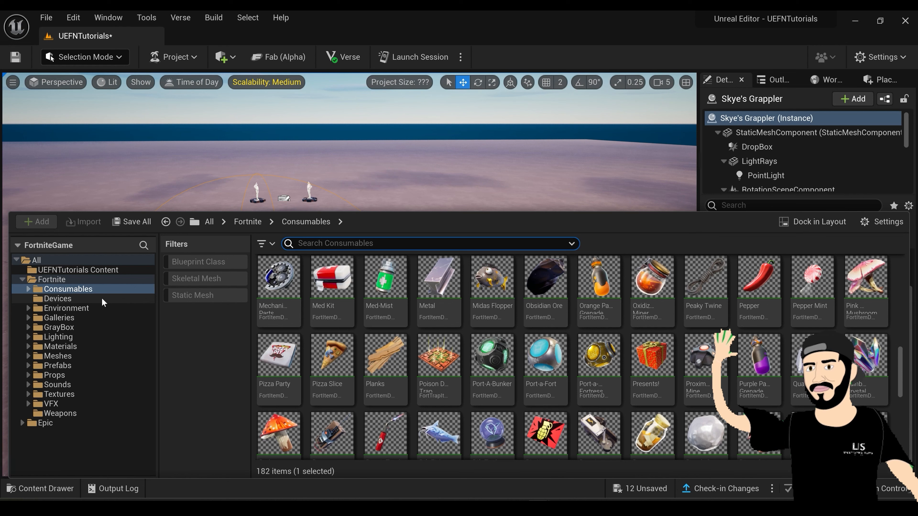
click(114, 298)
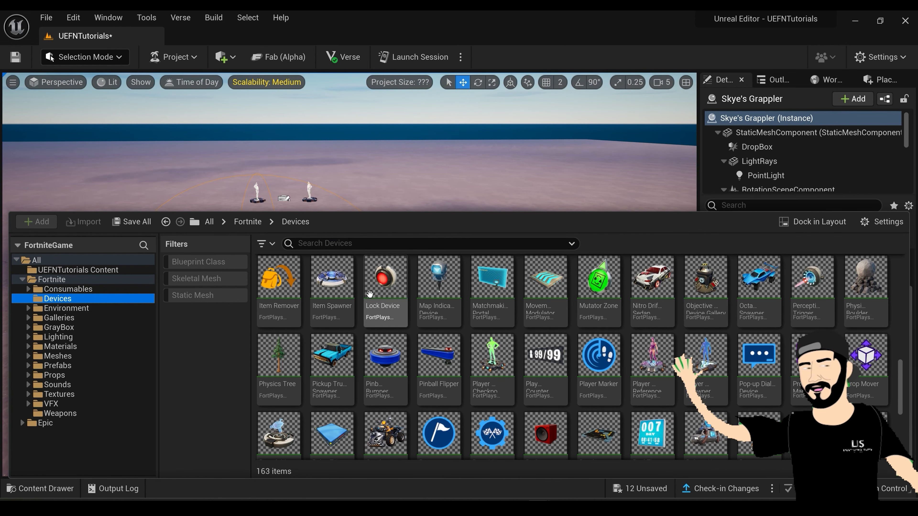
scroll(619, 346, down, 3)
scroll(619, 345, down, 2)
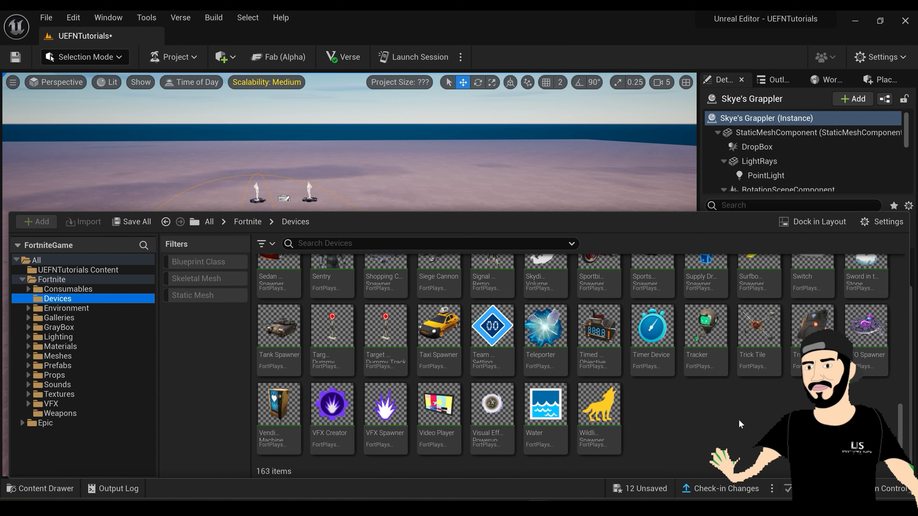
Place a Wildlife Spawner from the Devices folder on the floor beside the placed items and widen the Details panel
click(612, 421)
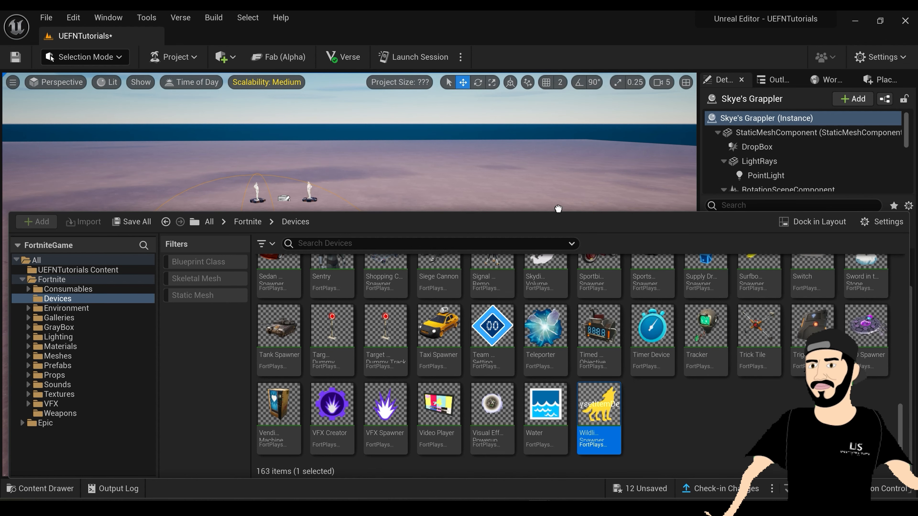
drag(473, 138, 531, 231)
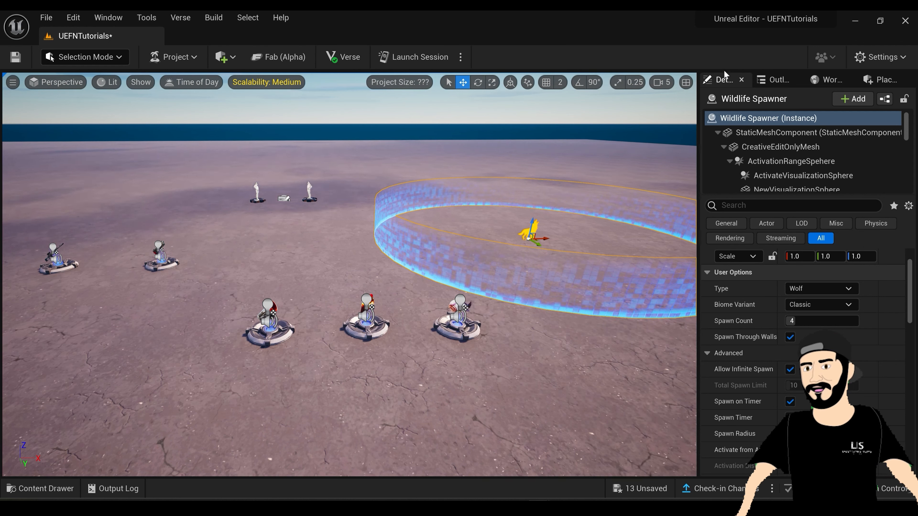
drag(699, 77, 633, 78)
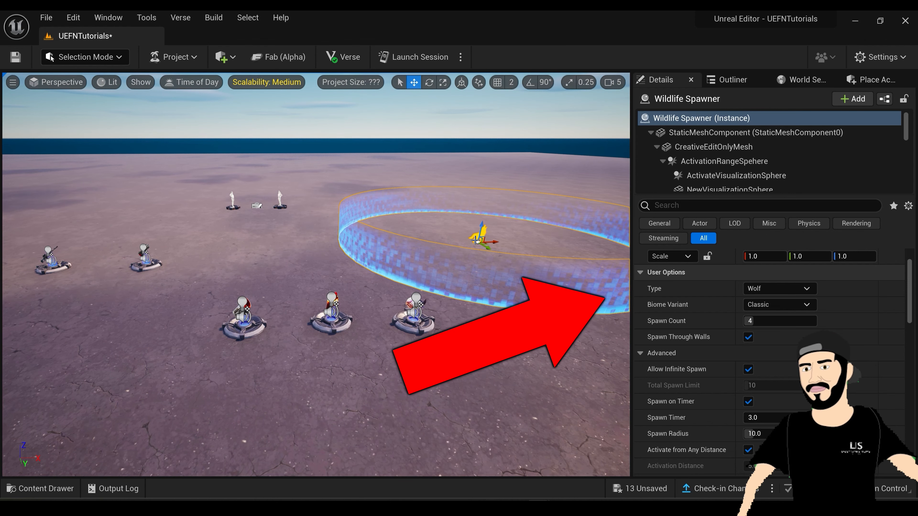
Try Chicken, Boar and Raptor as the Wildlife Spawner's type and set it back to Wolf
click(777, 288)
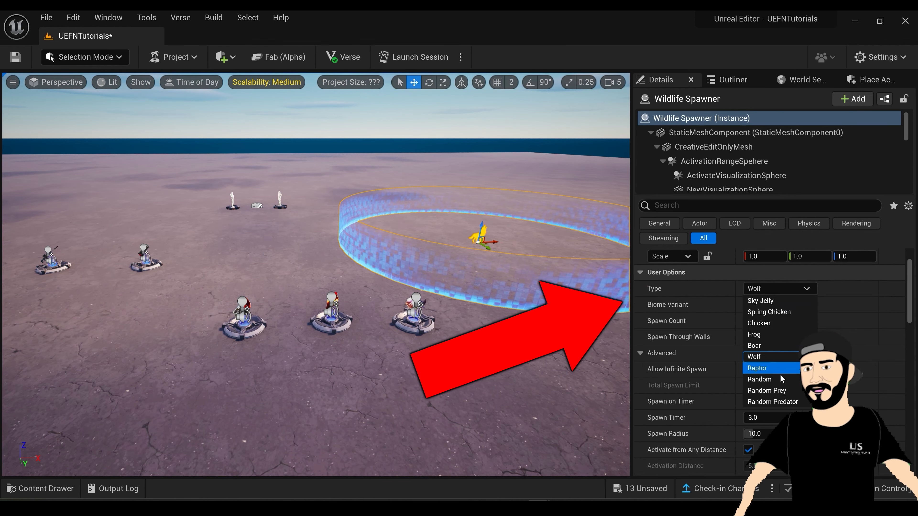
click(790, 323)
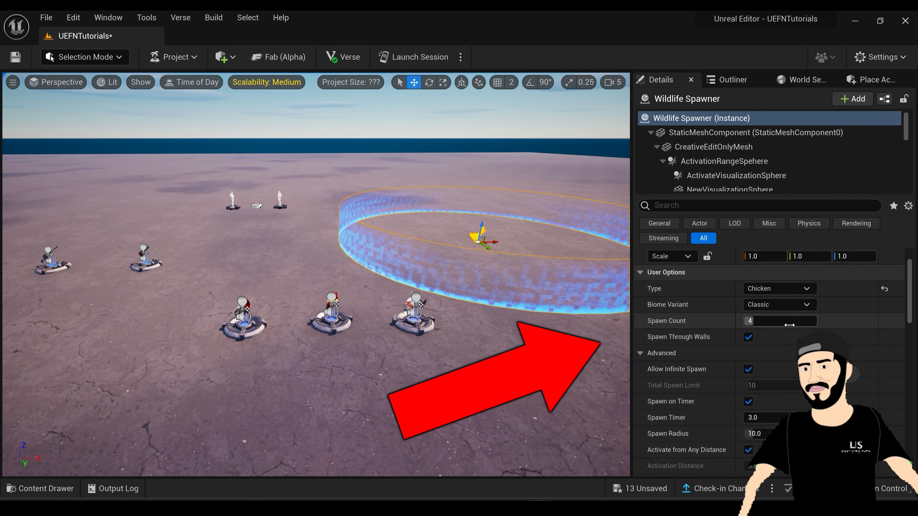
click(775, 291)
click(774, 347)
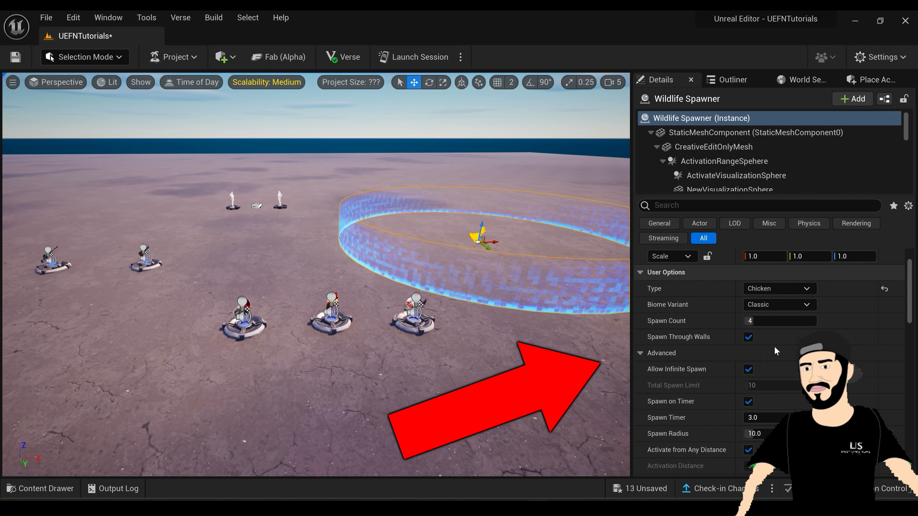
click(776, 288)
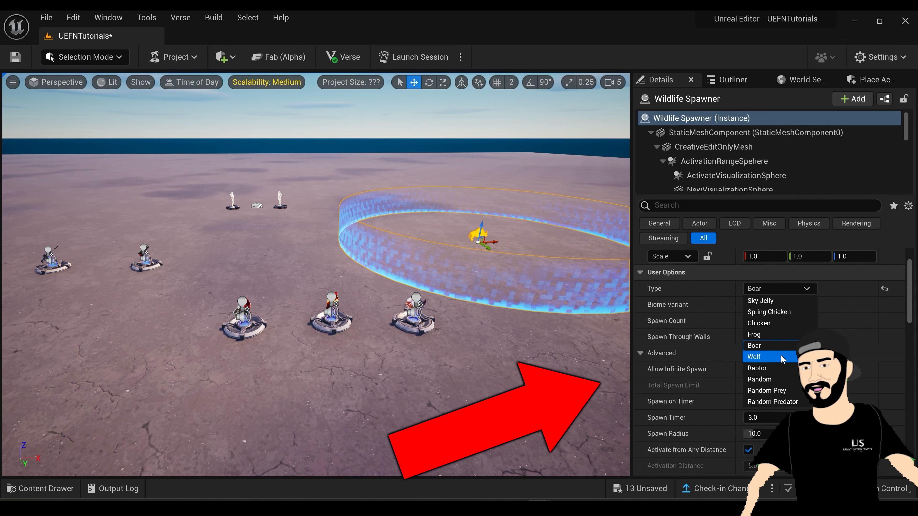
click(781, 366)
click(776, 288)
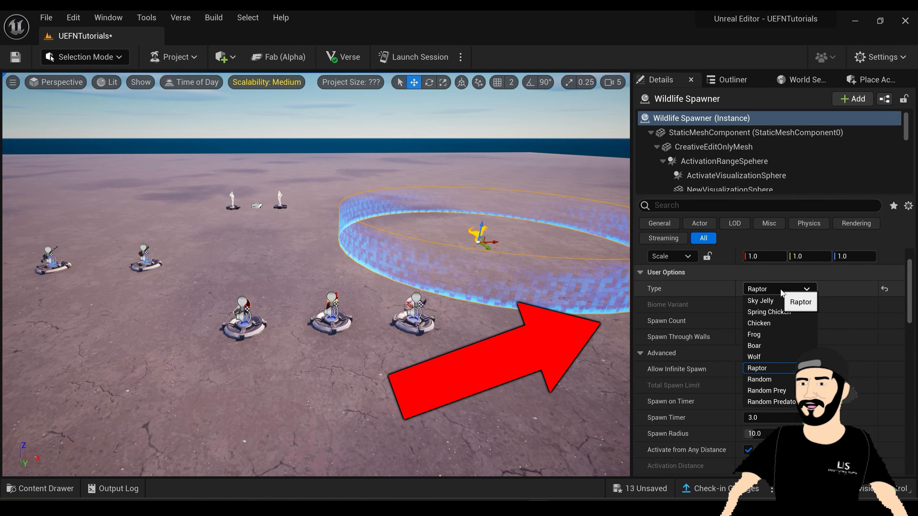
click(776, 357)
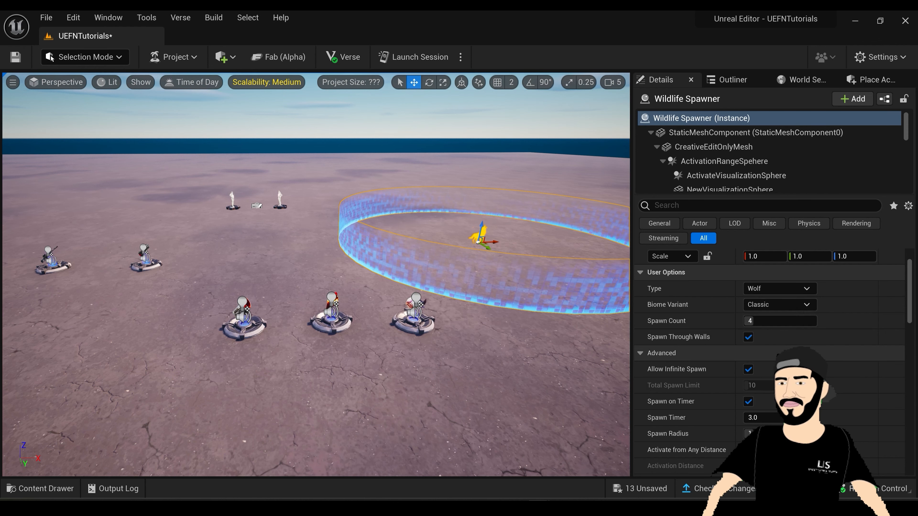
Set the Wildlife Spawner's Spawn Count to 5 and review its remaining advanced options
click(777, 321)
text(1)
key(Return)
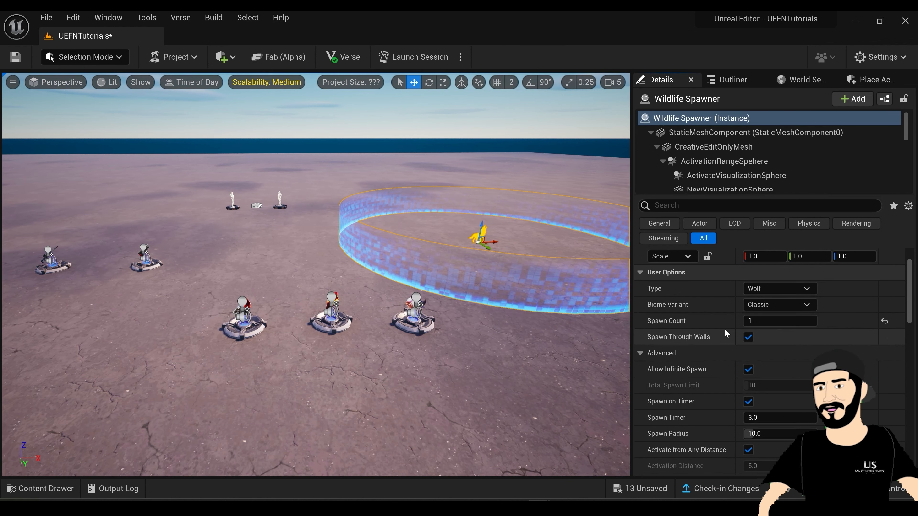
drag(762, 321, 777, 321)
scroll(742, 362, down, 2)
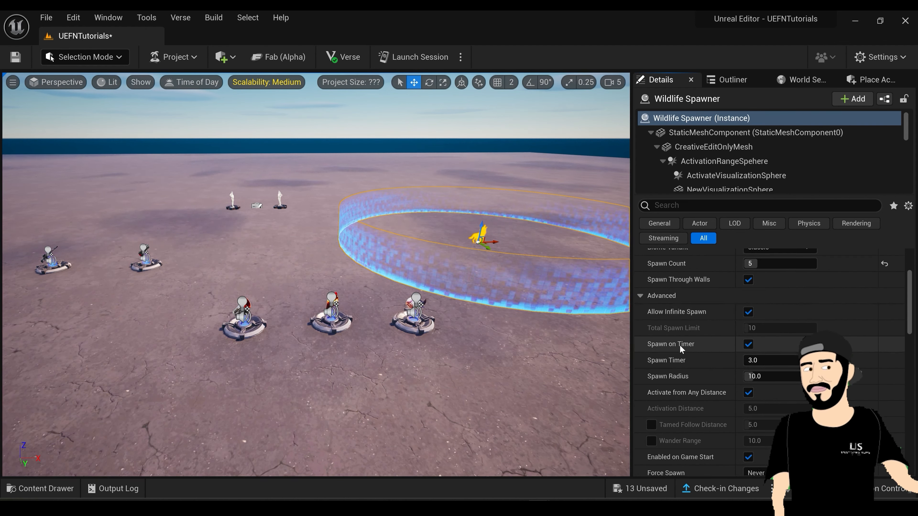
scroll(703, 350, down, 5)
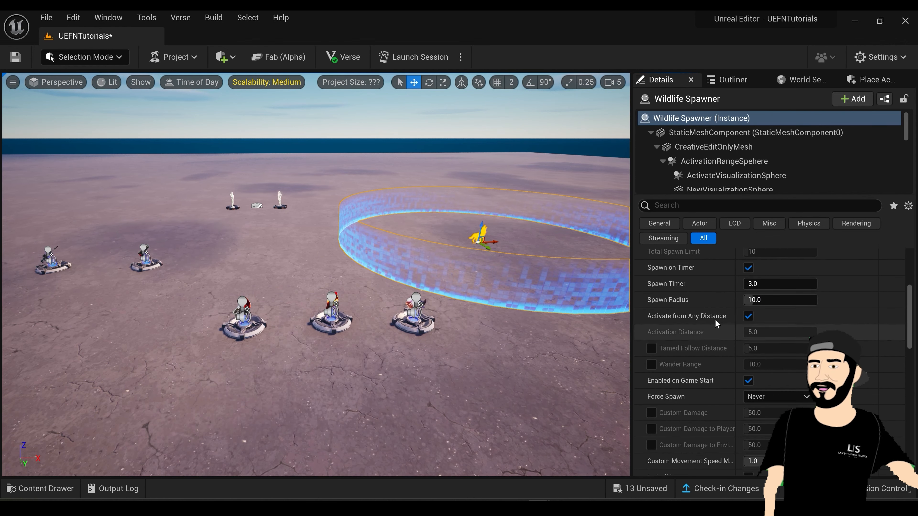
scroll(718, 327, down, 6)
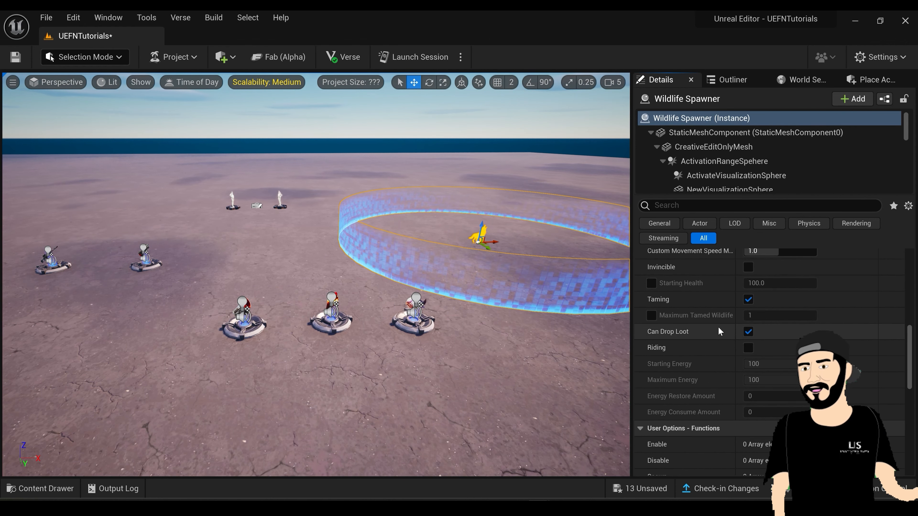
scroll(784, 350, up, 1)
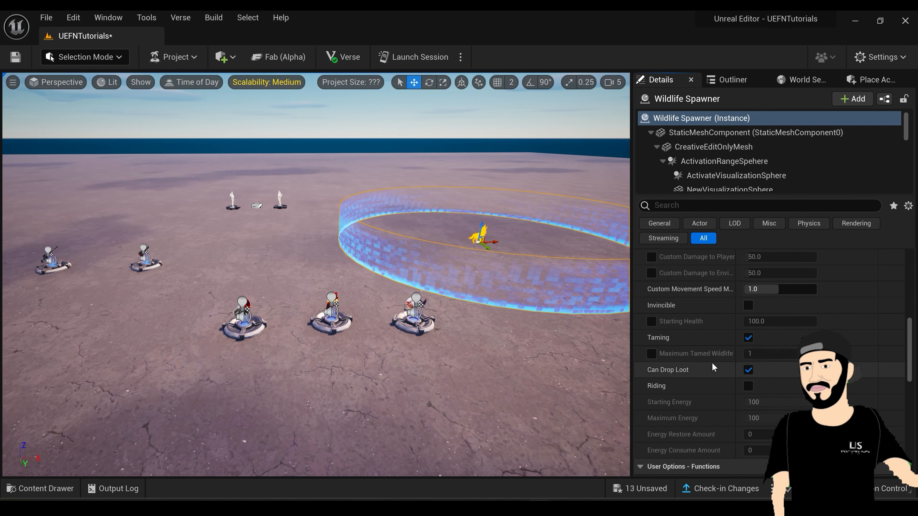
scroll(716, 365, down, 1)
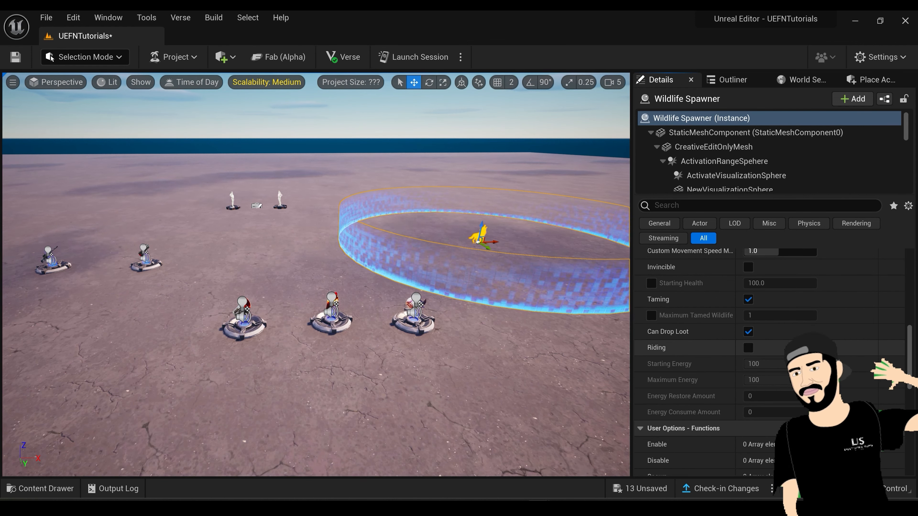
Place a VFX Spawner from the Devices folder on the floor just behind the row of three weapons
key(ctrl+space)
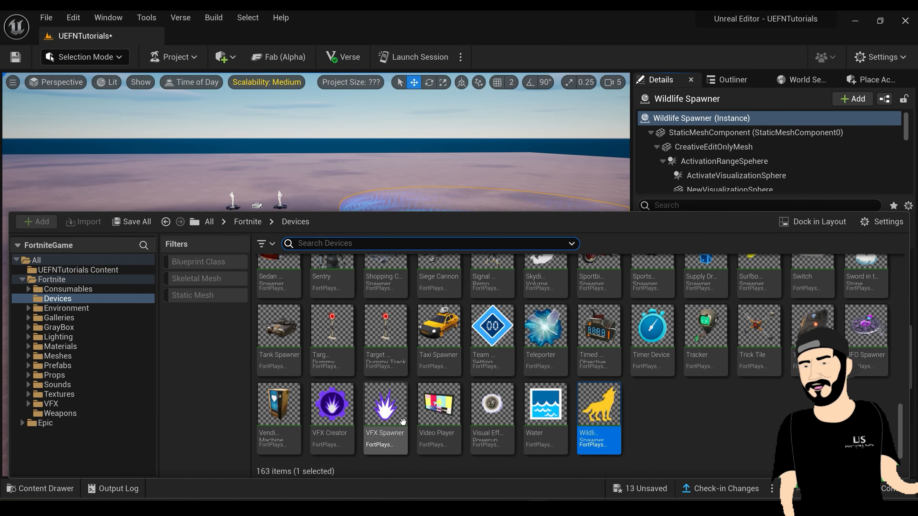
drag(393, 419, 308, 279)
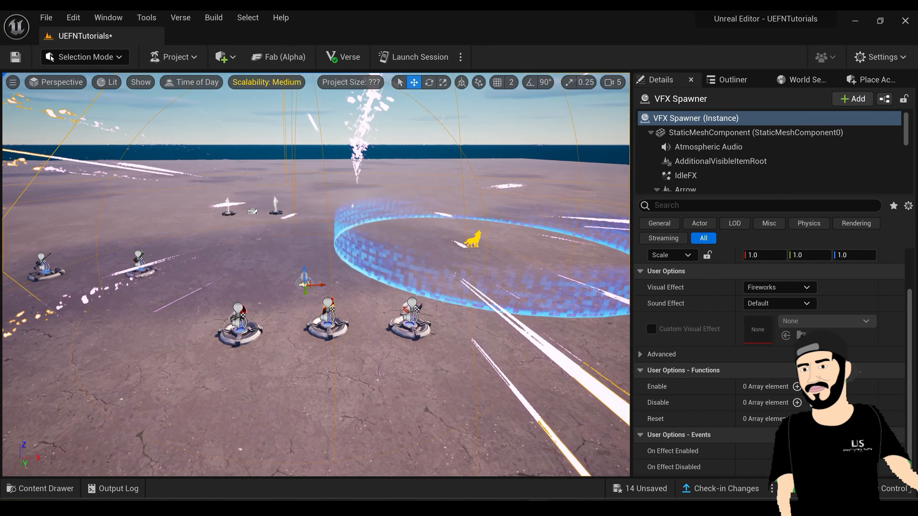
right_drag(308, 278, 308, 232)
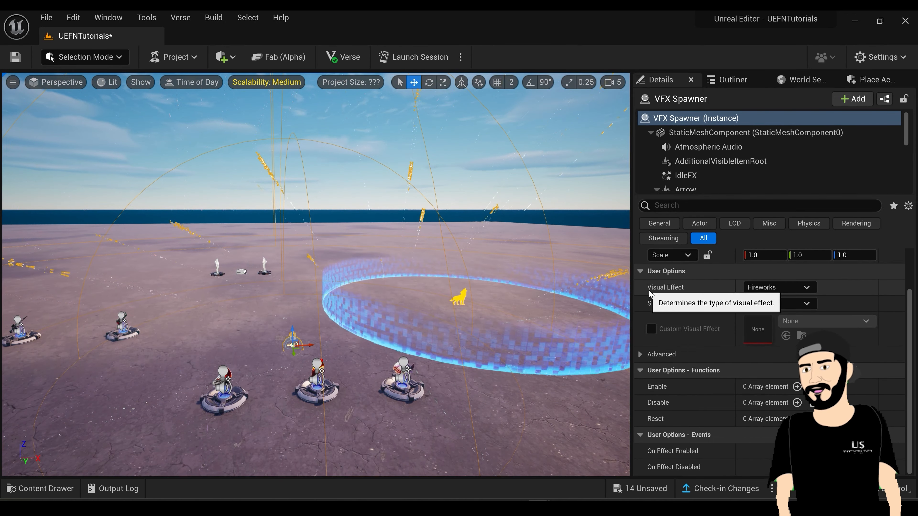
Set the VFX Spawner's Visual Effect to Snow, view the effect and deselect the device
click(774, 288)
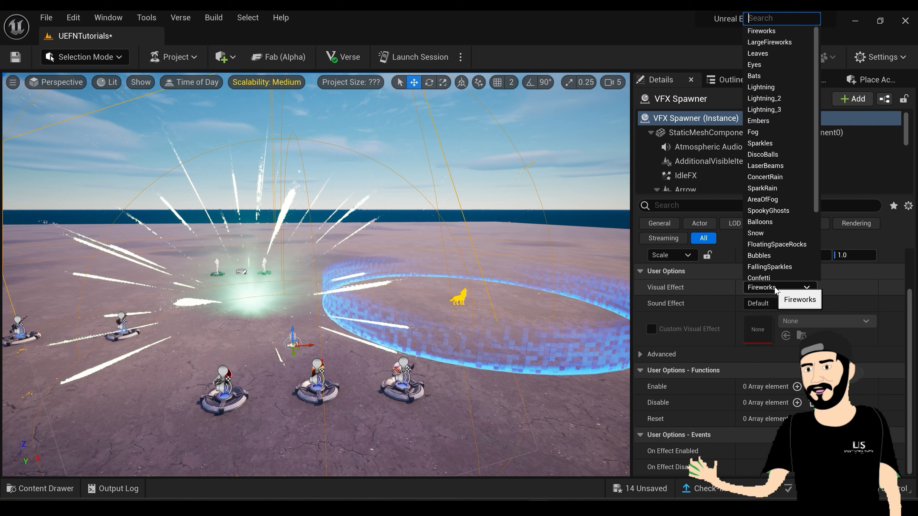
click(791, 234)
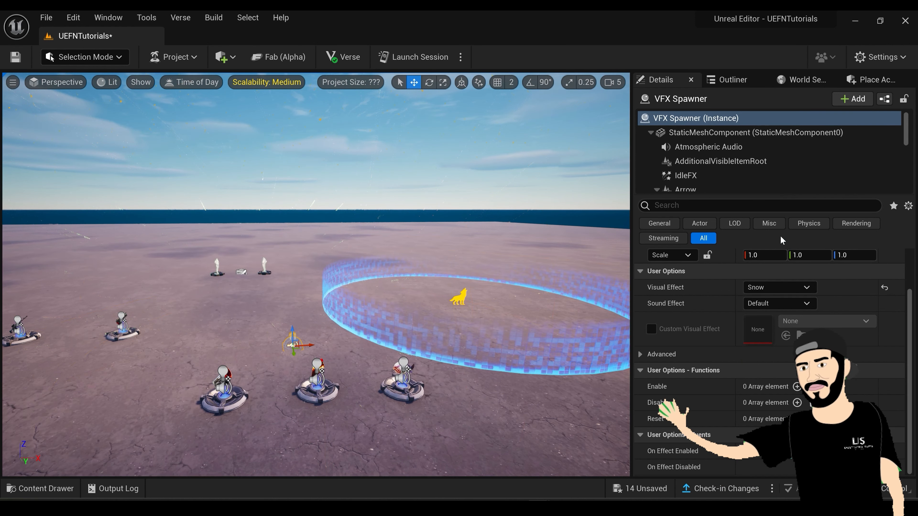
scroll(470, 331, down, 8)
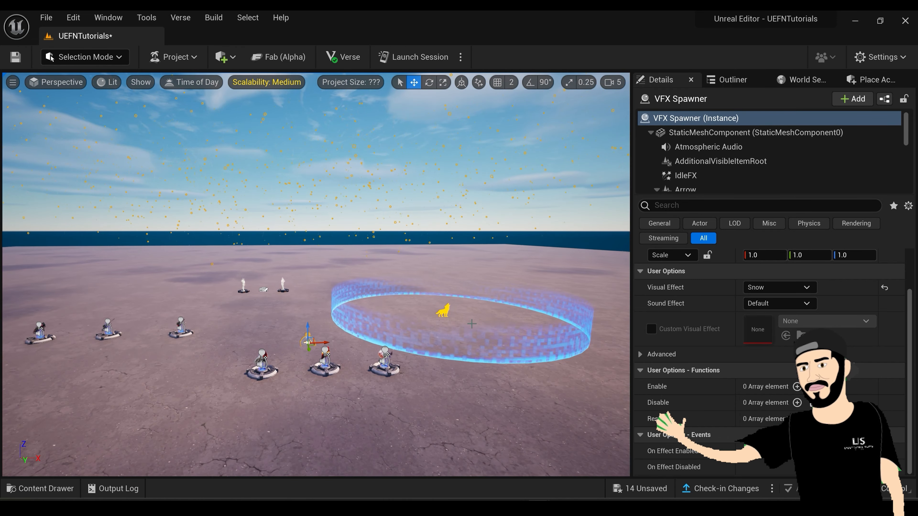
scroll(470, 331, up, 2)
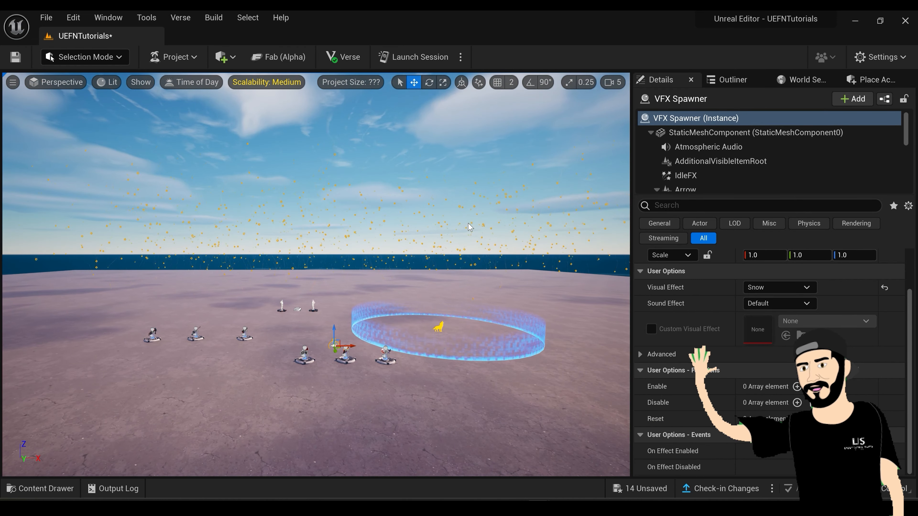
click(457, 236)
right_drag(416, 271, 390, 275)
key(w)
key(s)
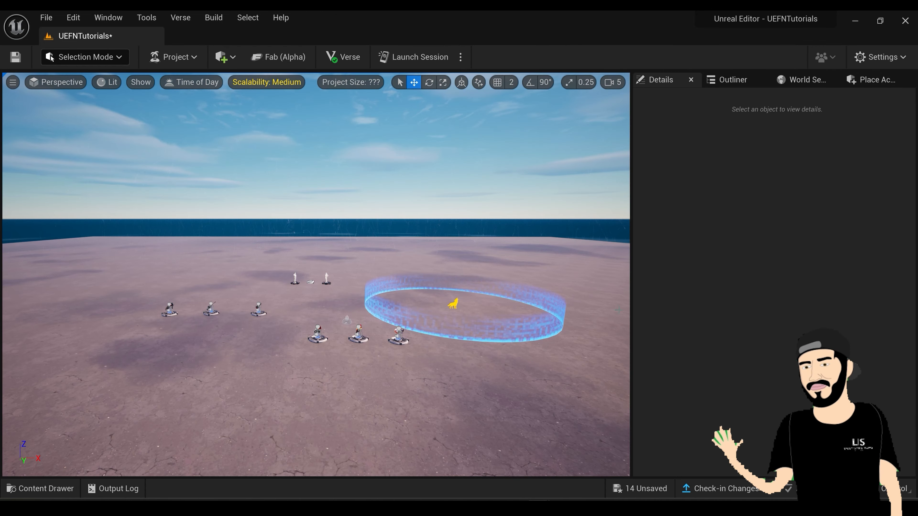
Place an Ocean from the Fortnite Environment Water folder onto the island floor
click(62, 486)
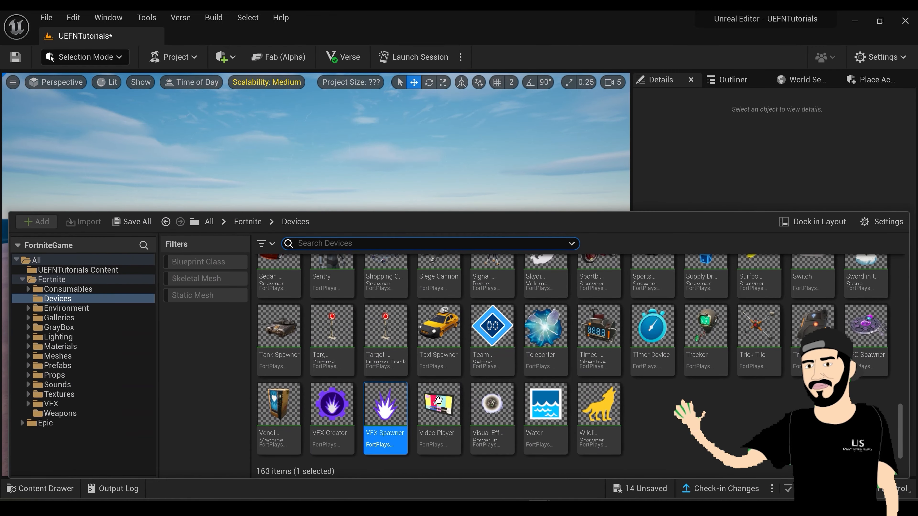
click(112, 311)
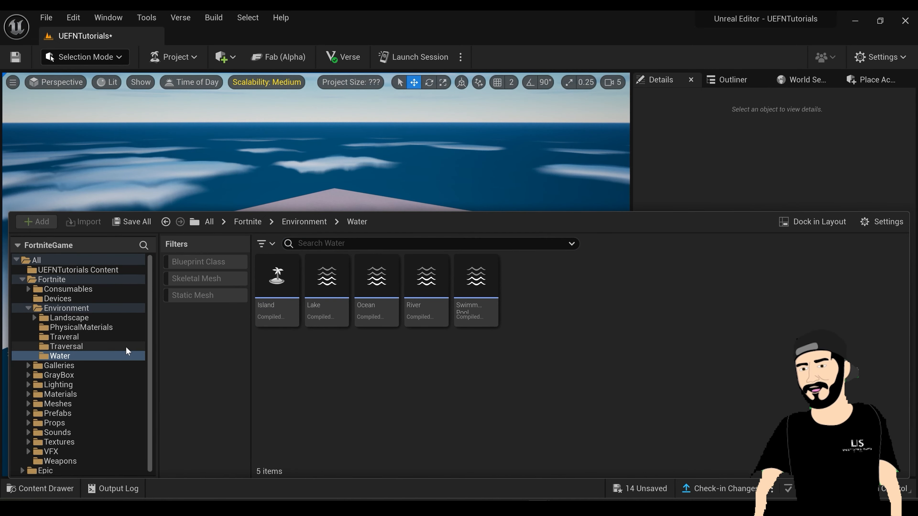
click(119, 356)
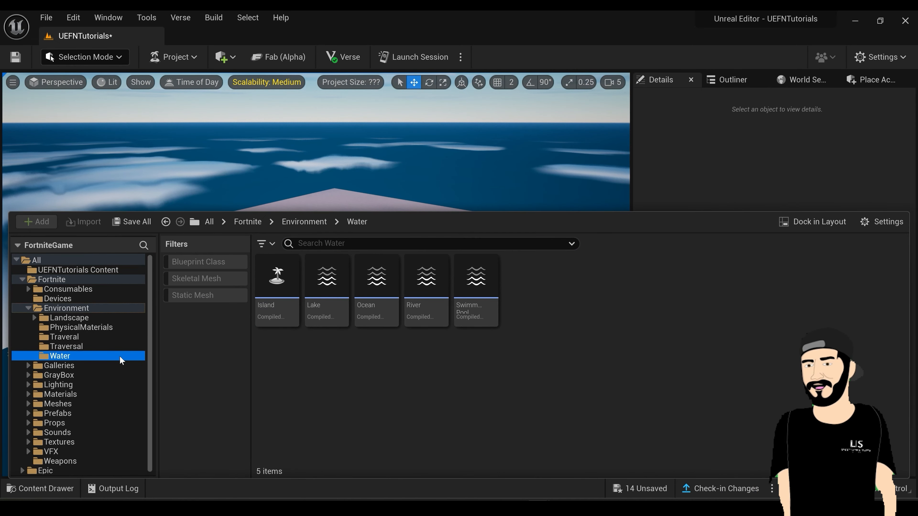
click(378, 280)
mouse_move(377, 280)
mouse_down()
mouse_move(424, 130)
mouse_move(375, 272)
mouse_up()
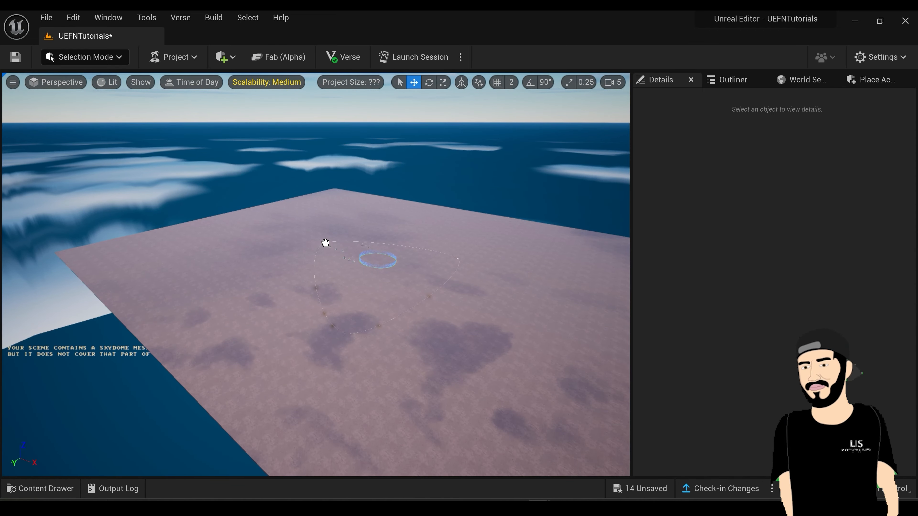
drag(326, 243, 325, 243)
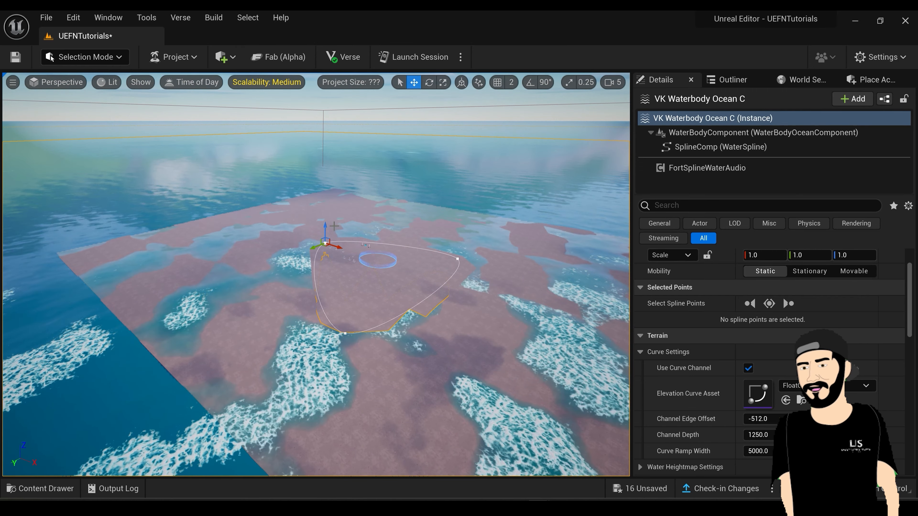
Lower the ocean water body slightly beneath the island floor and look around the island's shoreline
drag(325, 225, 326, 230)
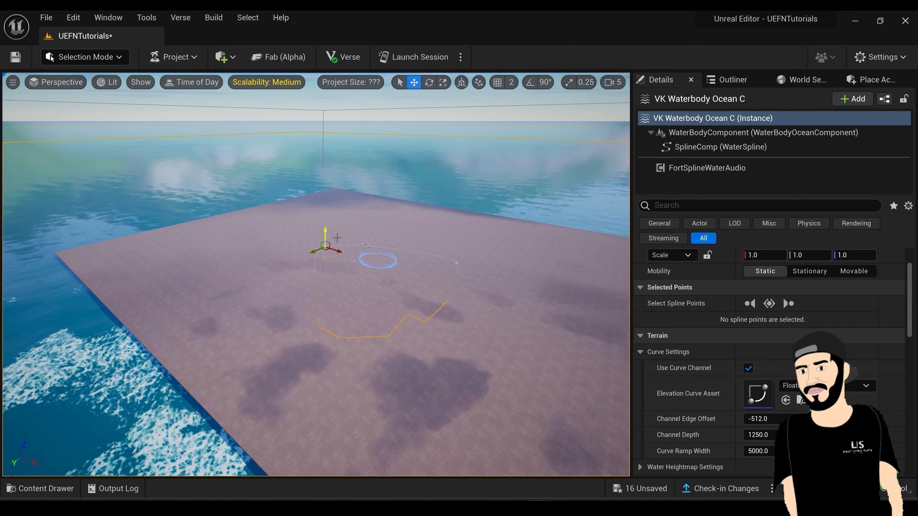
key(w)
mouse_move(424, 306)
right_down()
mouse_move(395, 293)
mouse_move(430, 311)
mouse_move(417, 298)
right_up()
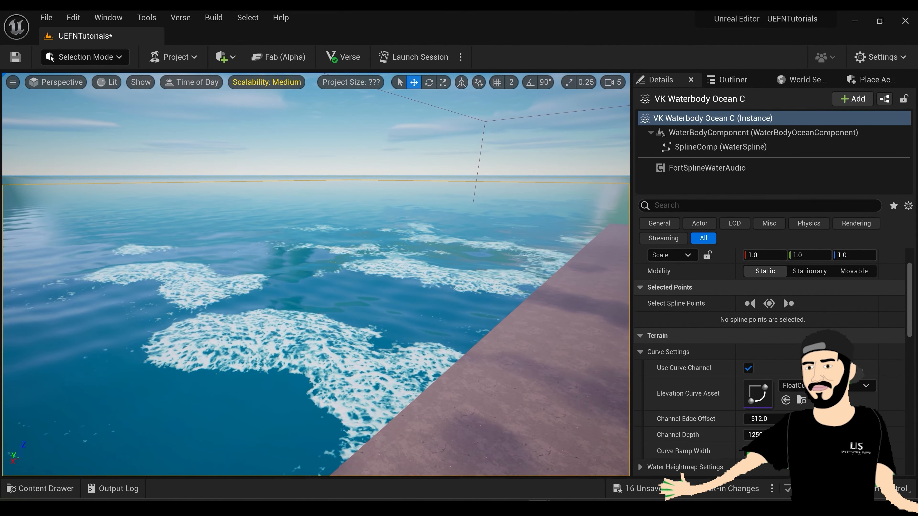
right_drag(316, 274, 466, 245)
right_drag(316, 275, 452, 252)
right_drag(316, 274, 242, 292)
mouse_move(390, 302)
right_down()
mouse_move(424, 287)
mouse_move(400, 293)
right_up()
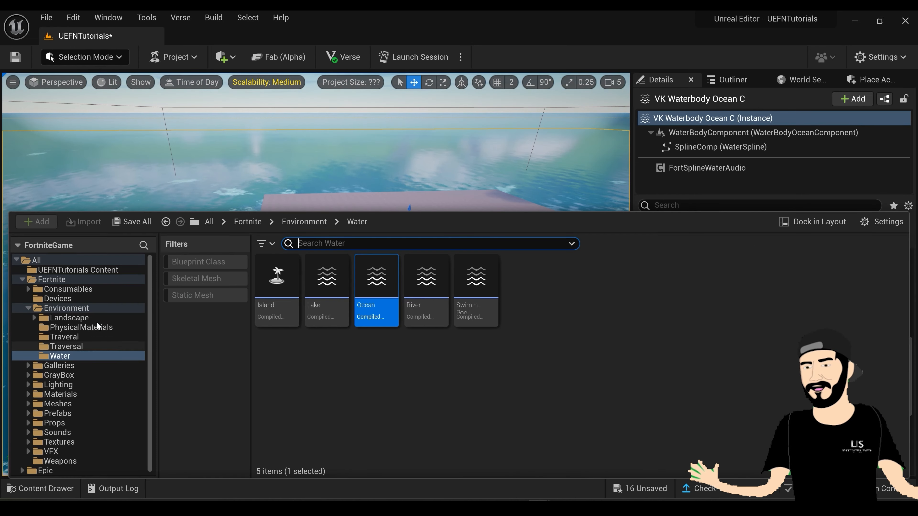
Look through the assets in the Environment folder and open the Building folder inside Fortnite Galleries
click(97, 309)
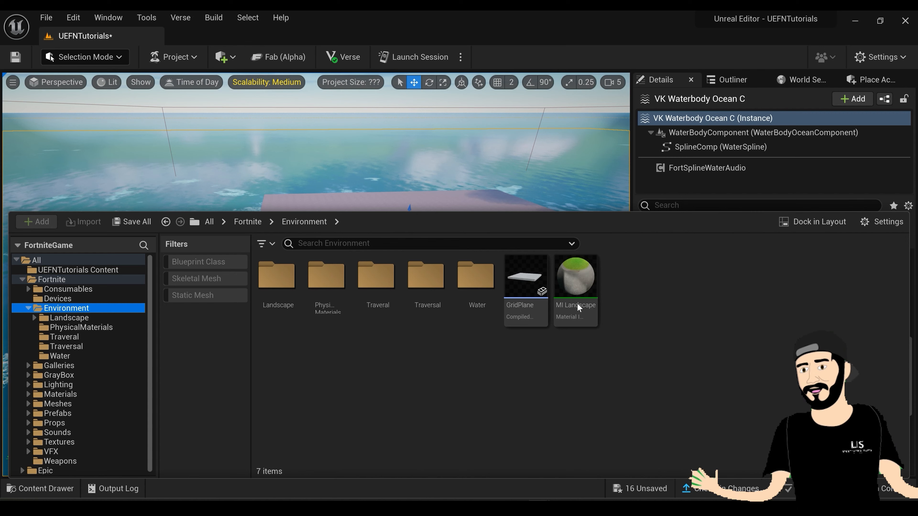
mouse_move(574, 286)
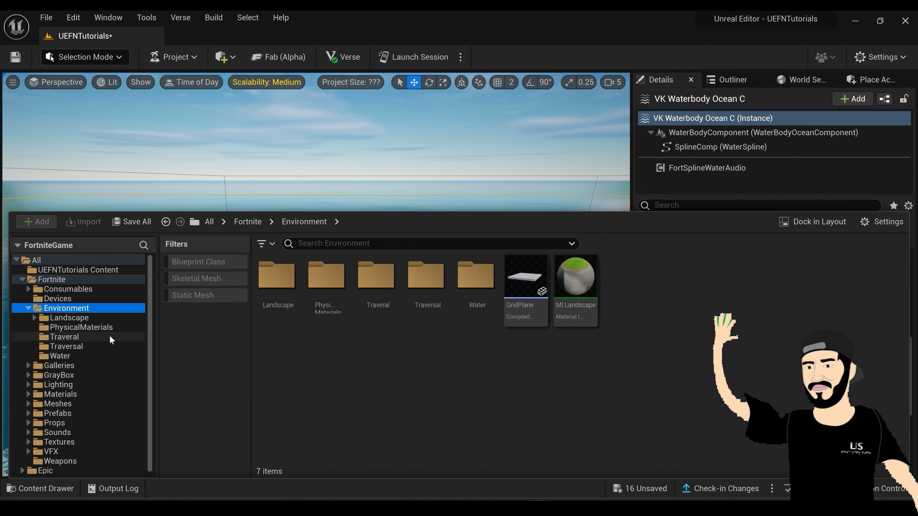
click(91, 365)
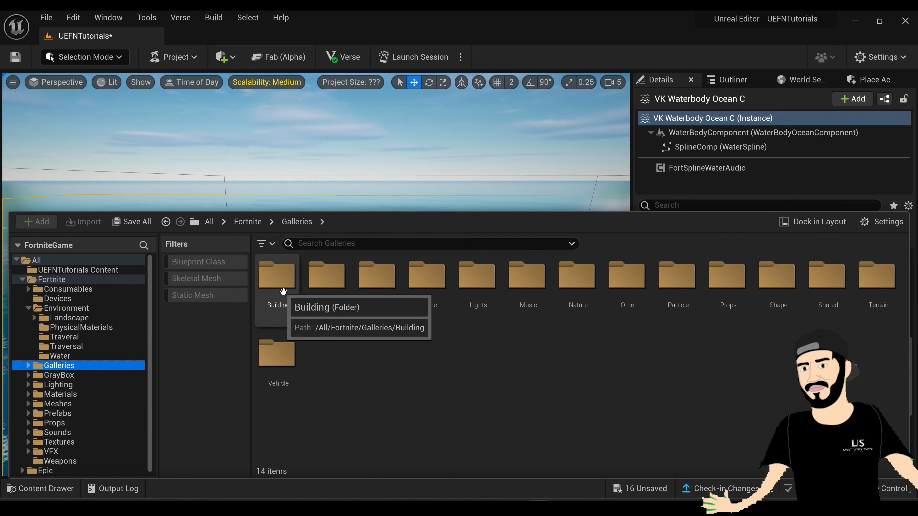
double_click(277, 282)
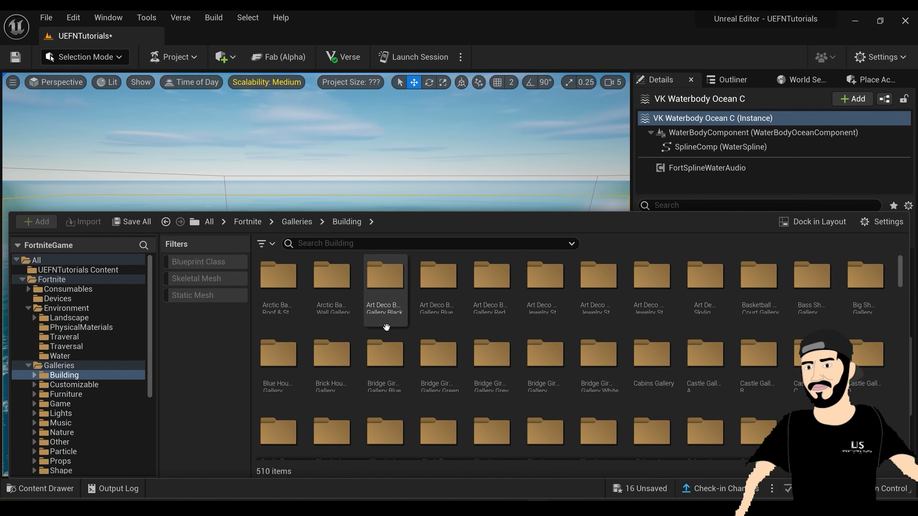
Look through the gallery folders inside Building and enlarge the Content Drawer upwards
scroll(488, 378, down, 3)
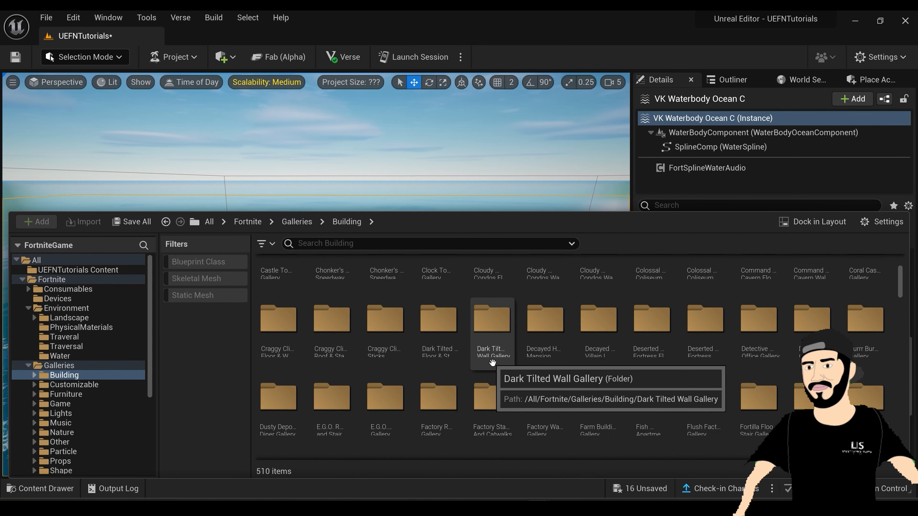
scroll(492, 362, down, 1)
scroll(517, 340, down, 4)
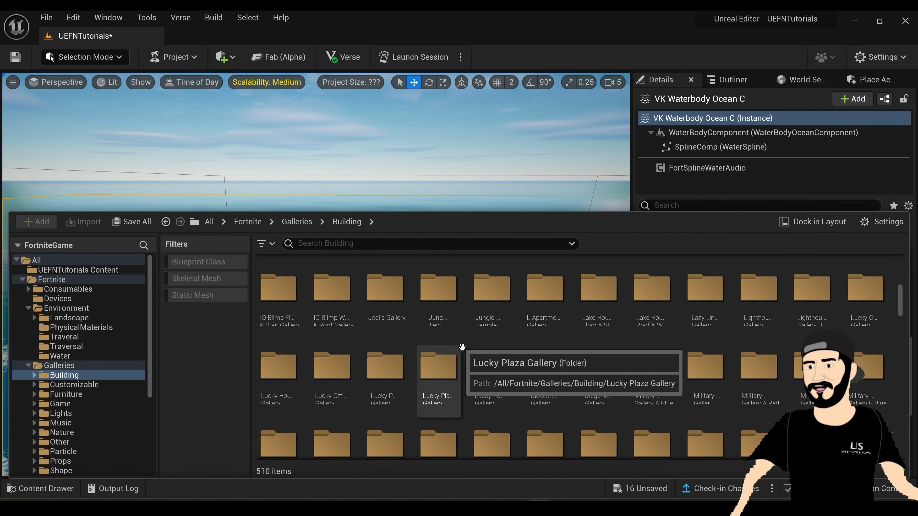
scroll(459, 346, up, 7)
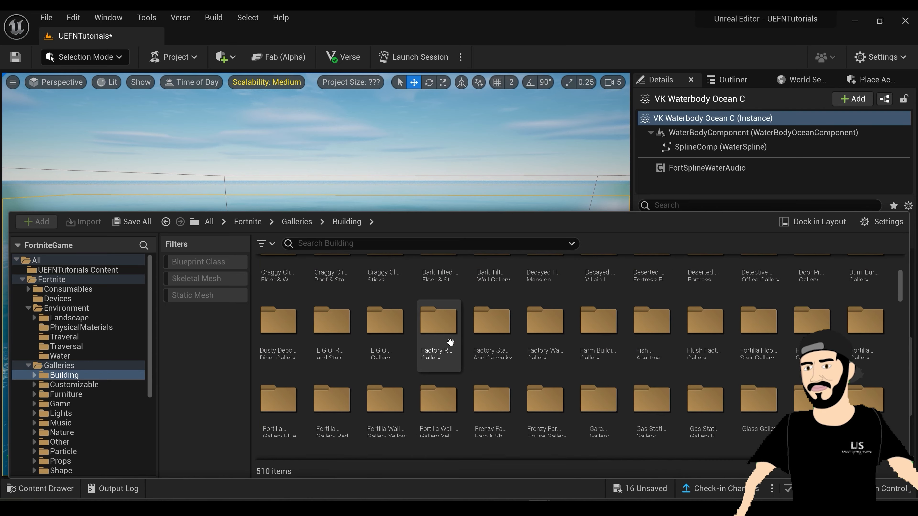
scroll(450, 340, up, 2)
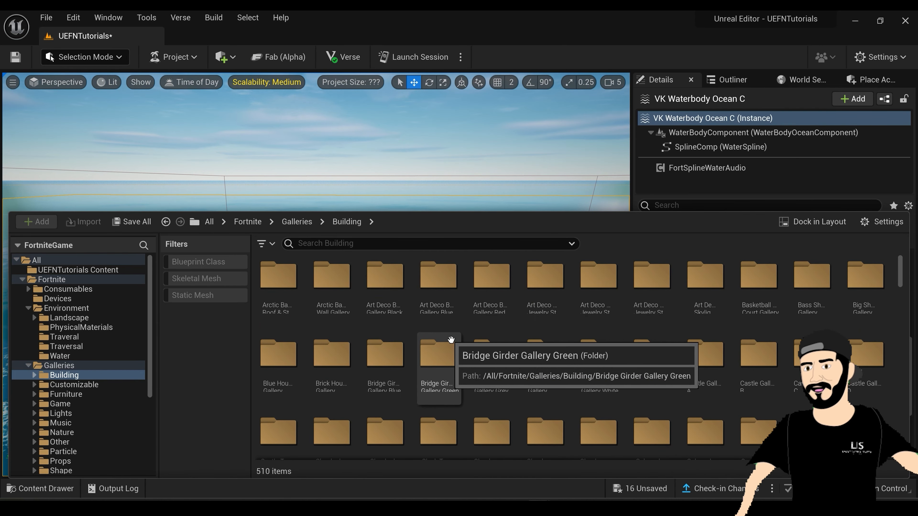
drag(492, 212, 507, 180)
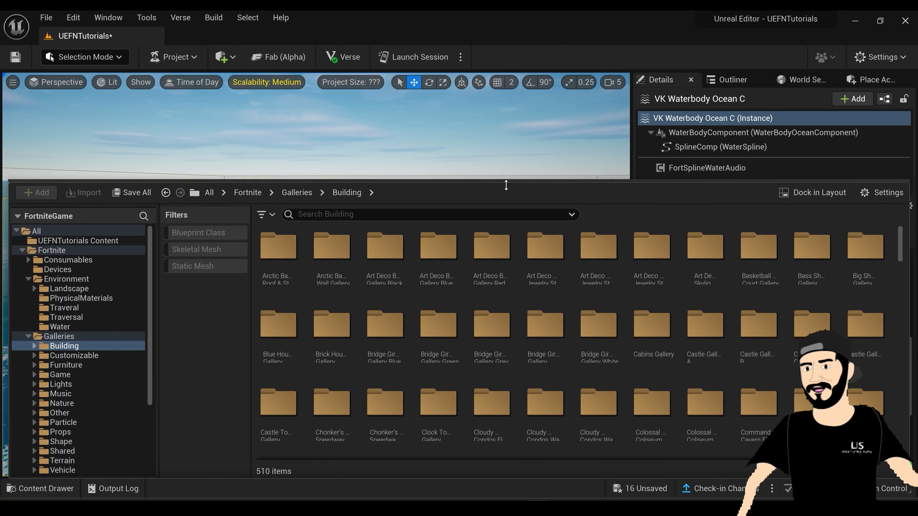
Examine the props in the Arctic Base Roof & Stair, Arctic Base Wall and Art Deco Bank Black galleries
double_click(281, 250)
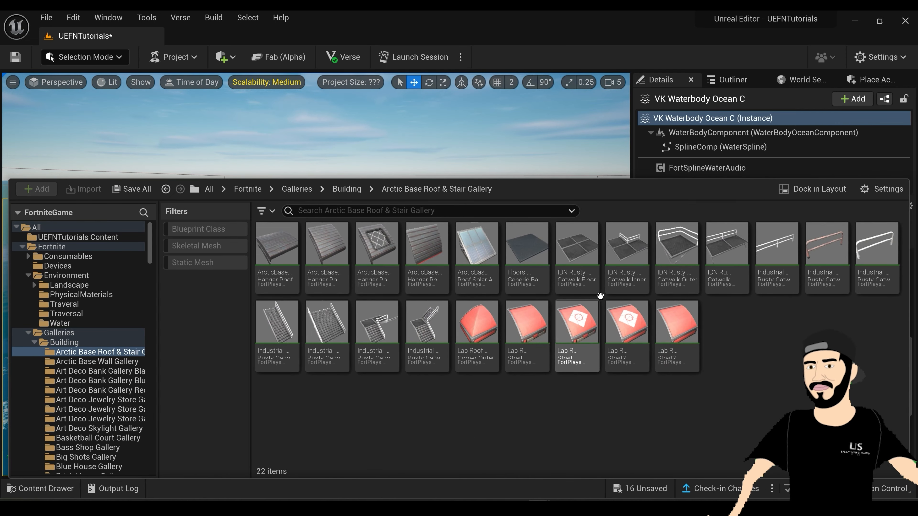
click(97, 361)
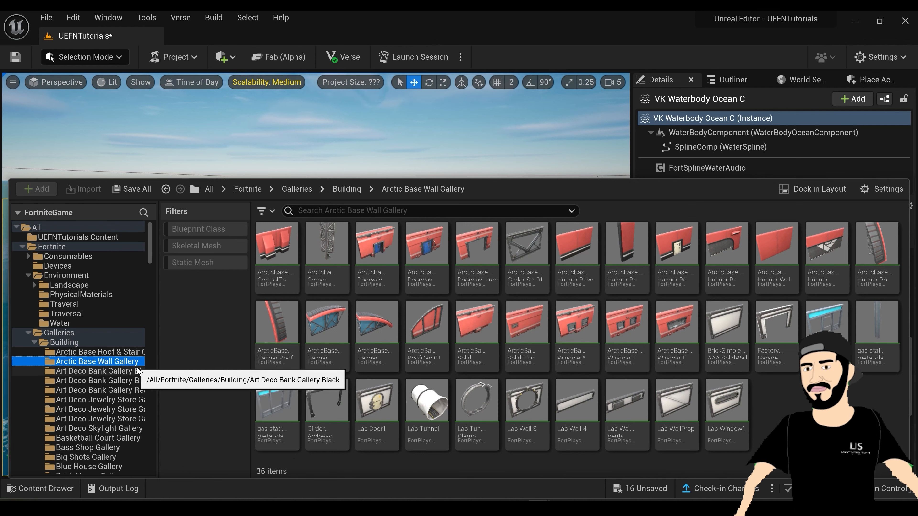
click(94, 371)
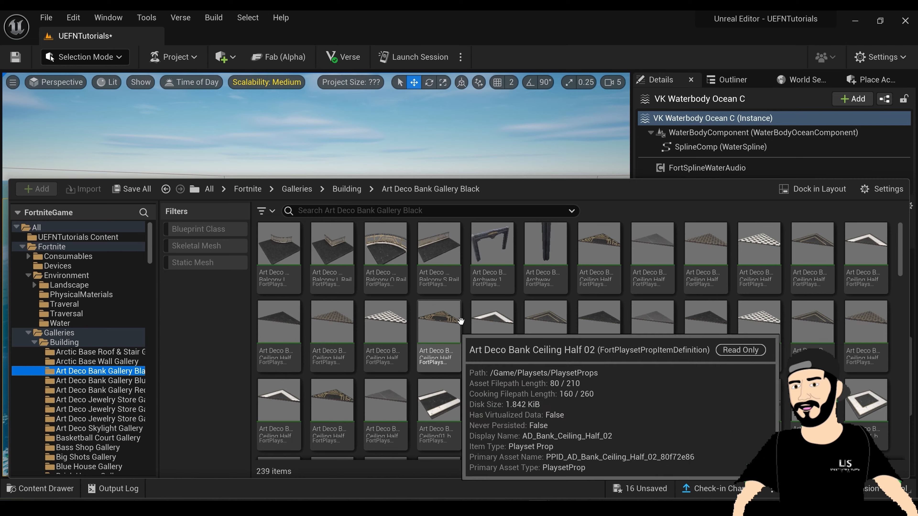
scroll(708, 328, down, 3)
scroll(708, 328, down, 10)
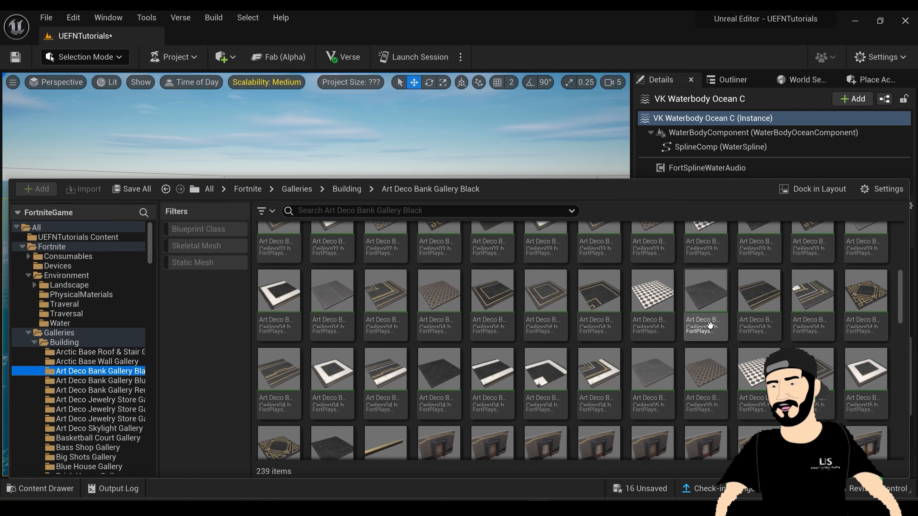
scroll(730, 321, down, 10)
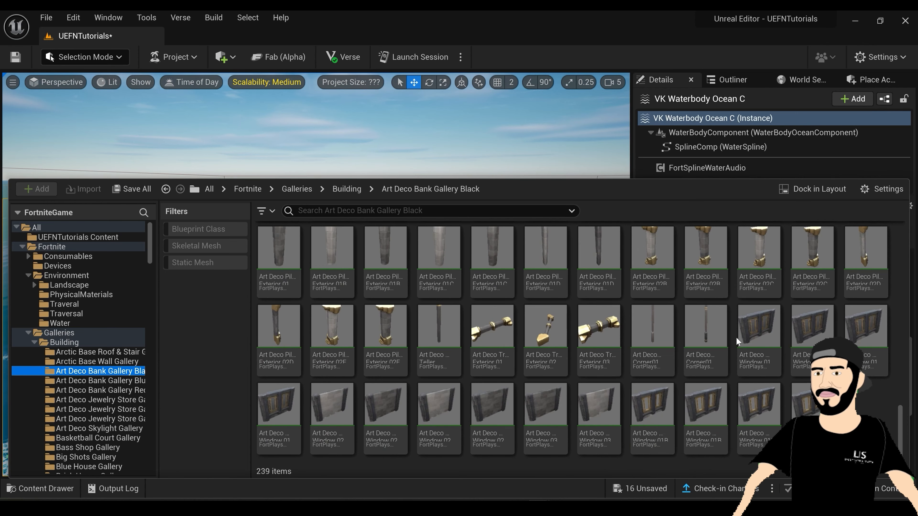
scroll(719, 331, up, 5)
scroll(38, 387, down, 3)
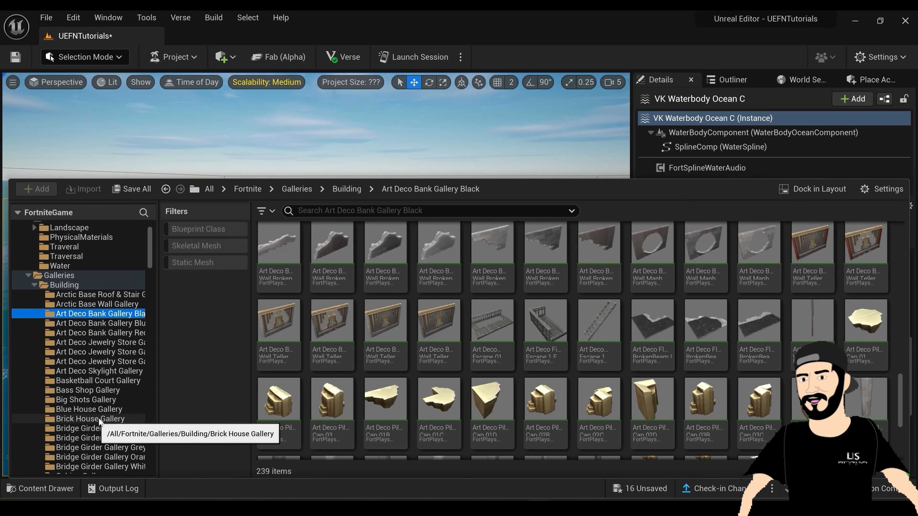
View the Basketball Court, Bridge Girder White and Castle D galleries, and collapse the Building folder
click(109, 380)
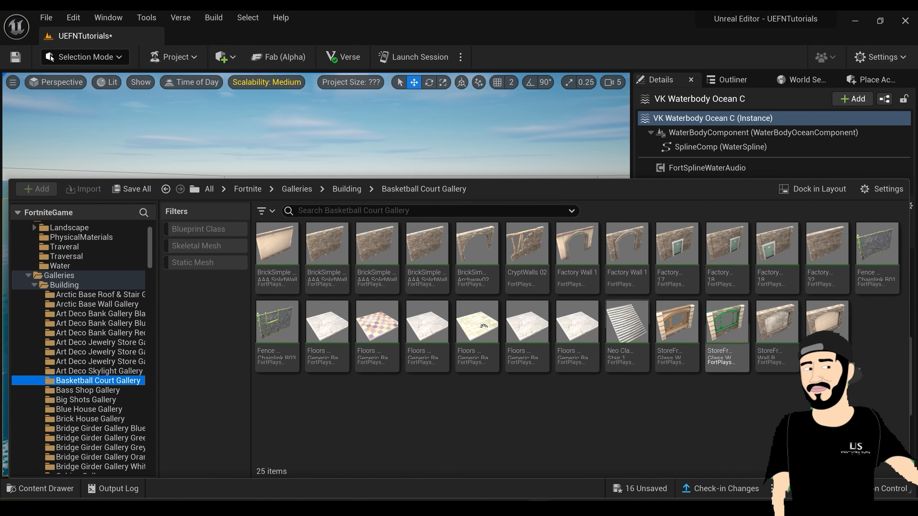
scroll(81, 396, down, 5)
click(103, 371)
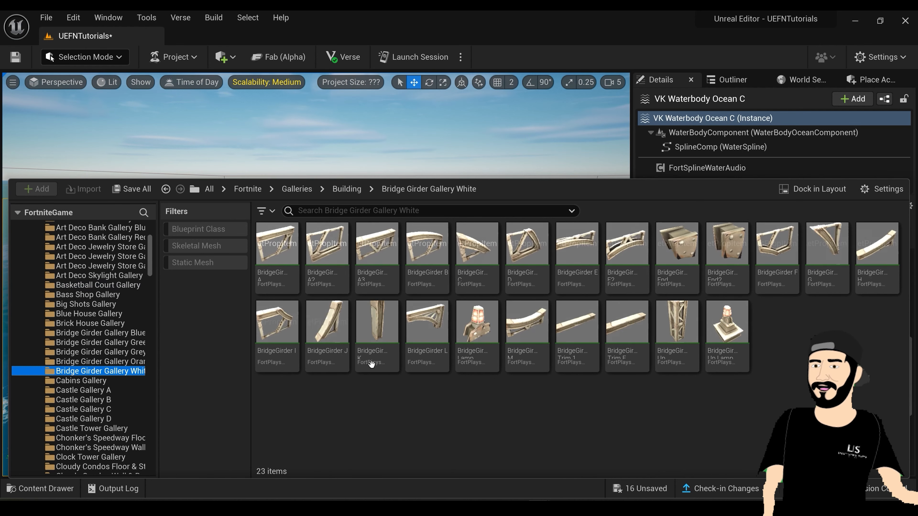
scroll(72, 409, down, 2)
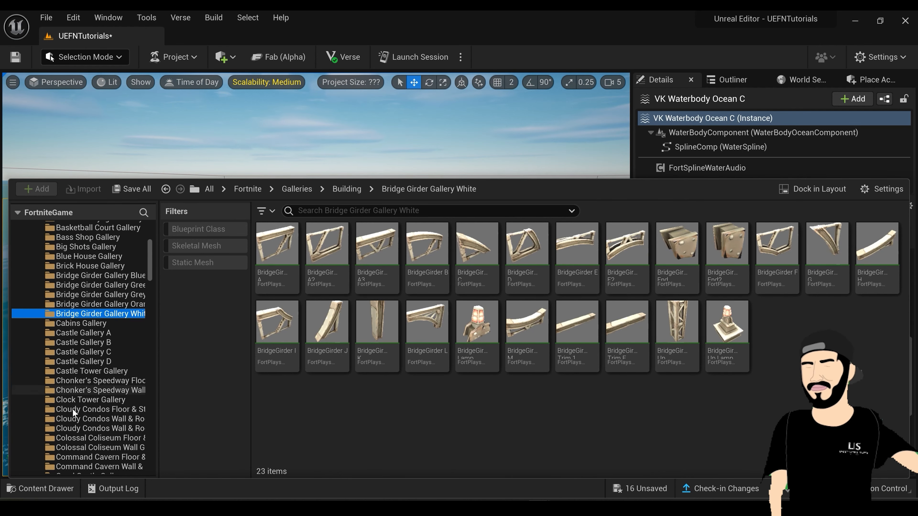
click(96, 371)
click(102, 361)
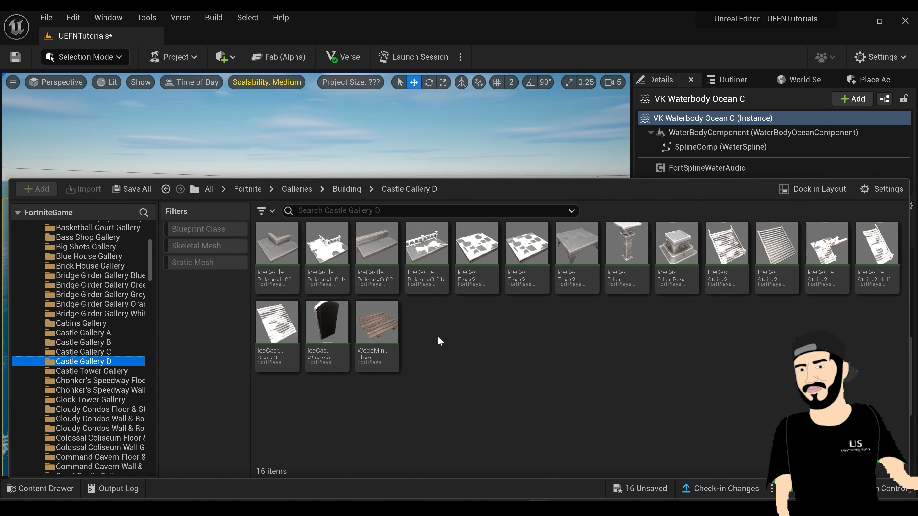
scroll(72, 347, up, 10)
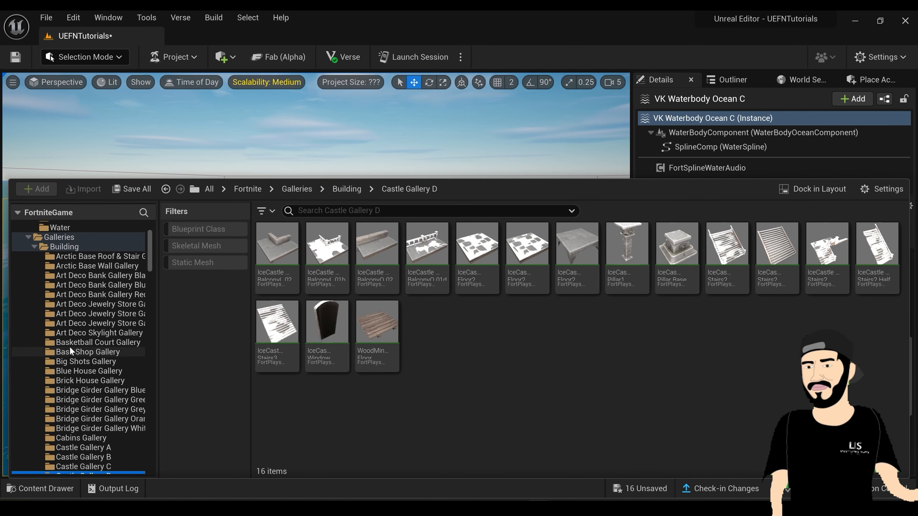
click(33, 341)
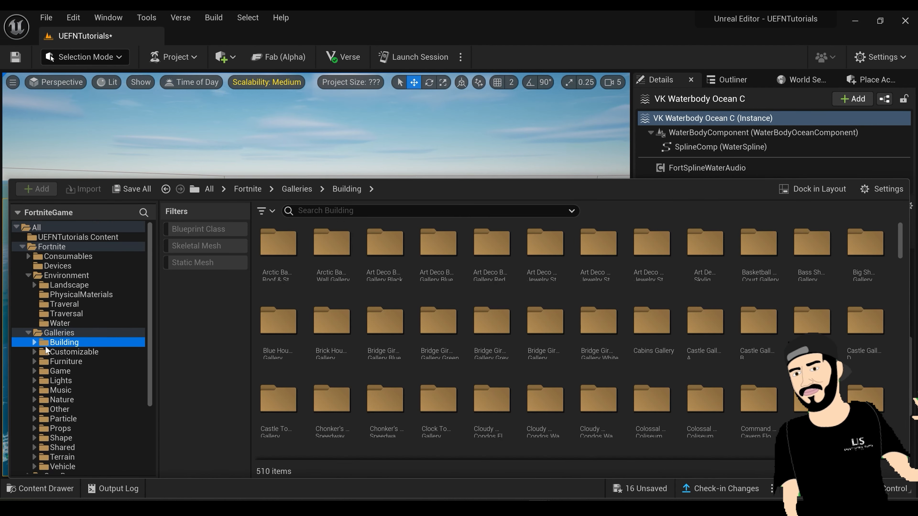
Place the complete Pueblo Prop Gallery from the Furniture galleries folder onto the island floor
click(83, 360)
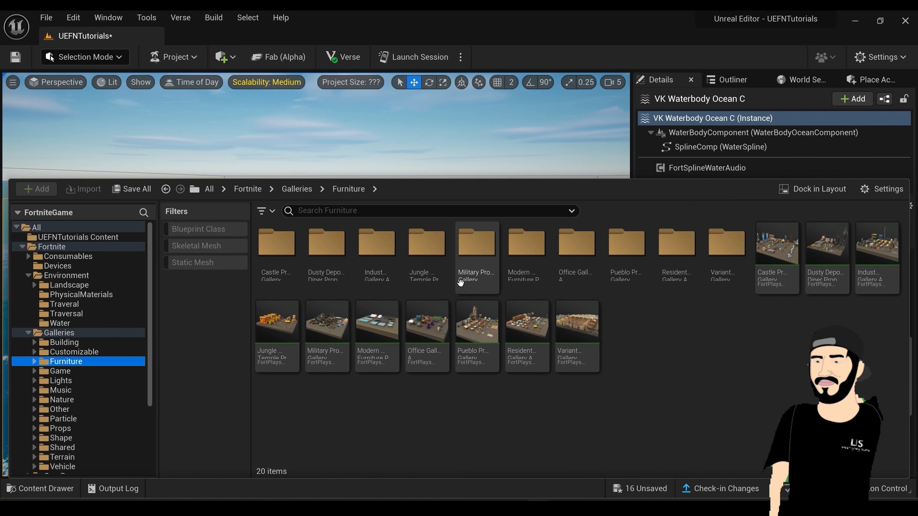
mouse_move(288, 321)
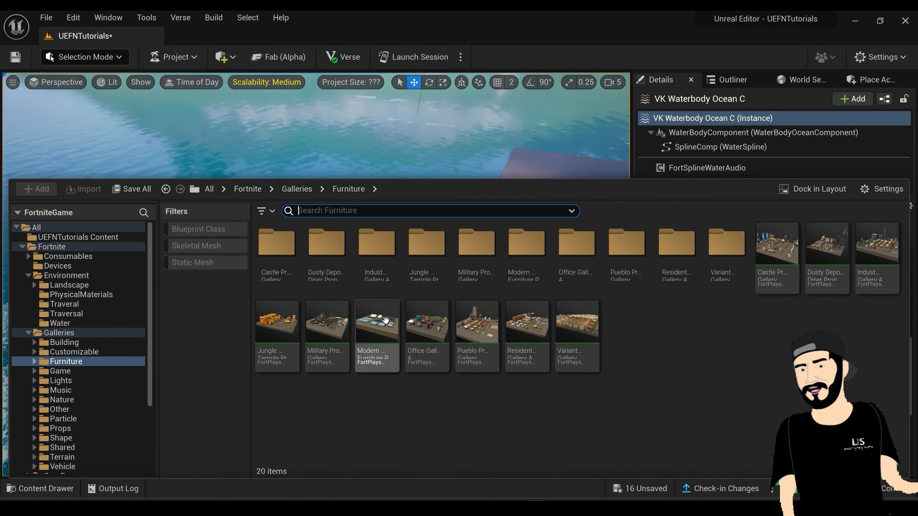
mouse_move(477, 327)
drag(477, 327, 268, 109)
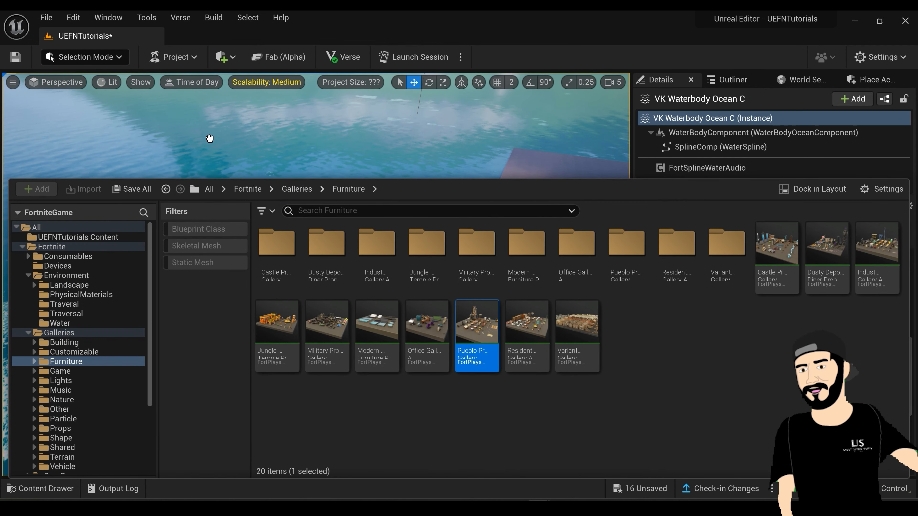
drag(211, 142, 217, 144)
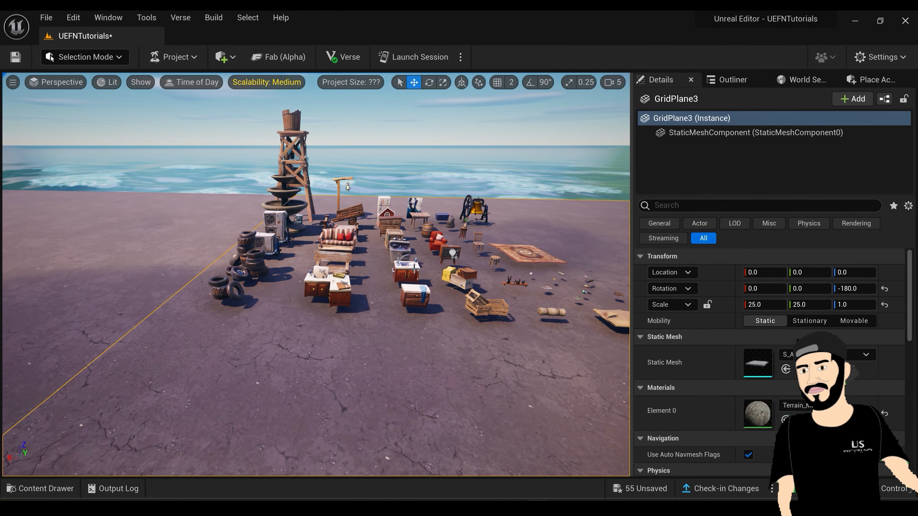
Move the kitchen cabinet sink and a tire pile along X to about 1005 and 972, and inspect the Pueblo props
click(413, 277)
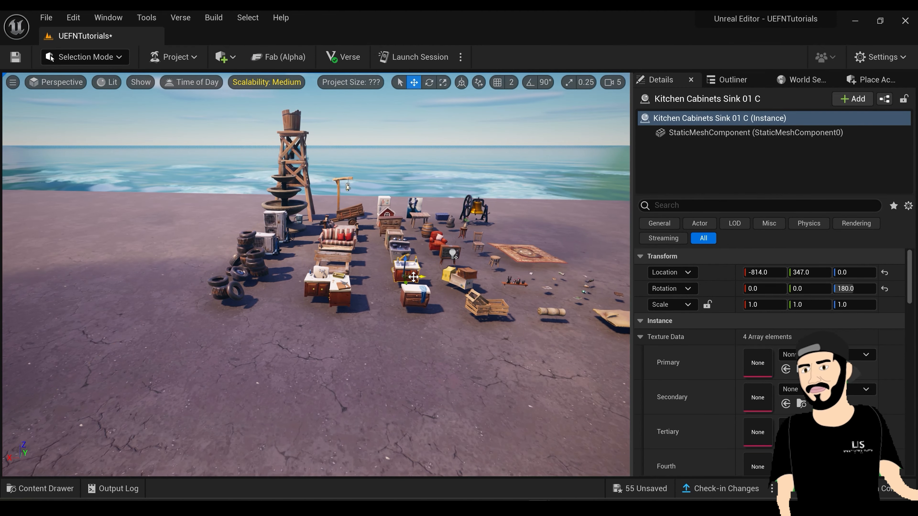
mouse_move(420, 266)
right_down()
mouse_move(513, 269)
mouse_move(419, 266)
right_up()
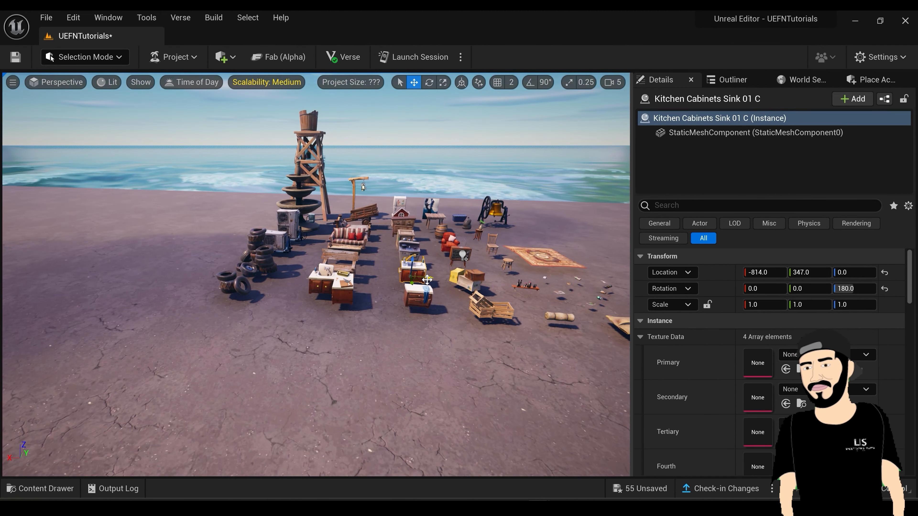
right_drag(137, 269, 444, 284)
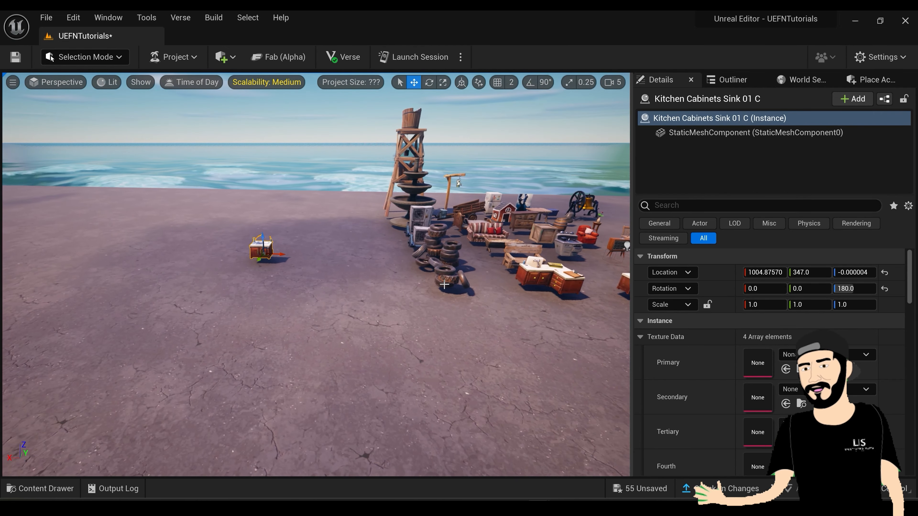
right_drag(241, 285, 399, 202)
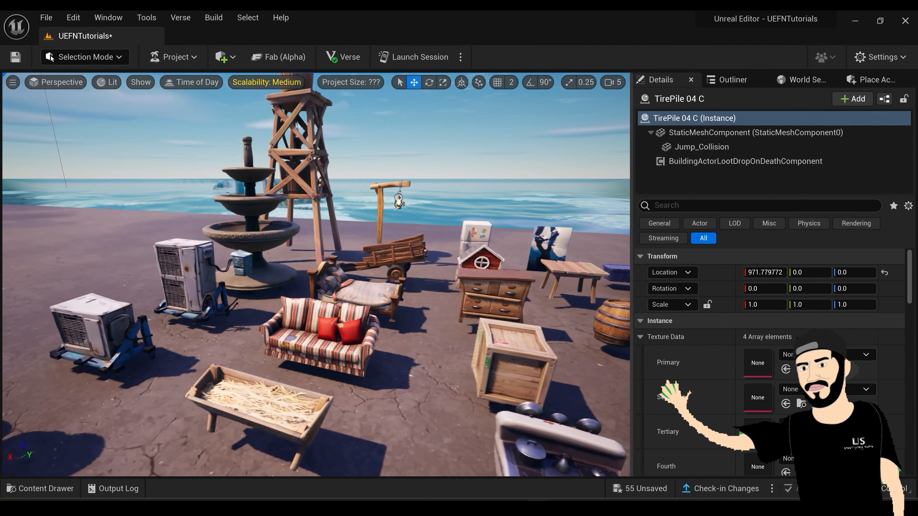
Place the complete Residential Gallery A from the Furniture folder beside the Pueblo props and look over its items
key(ctrl+space)
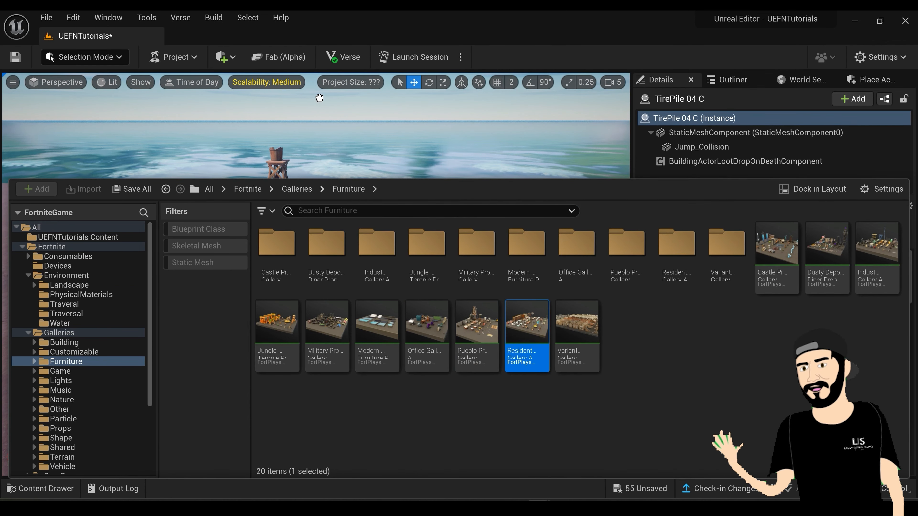
right_drag(444, 111, 489, 341)
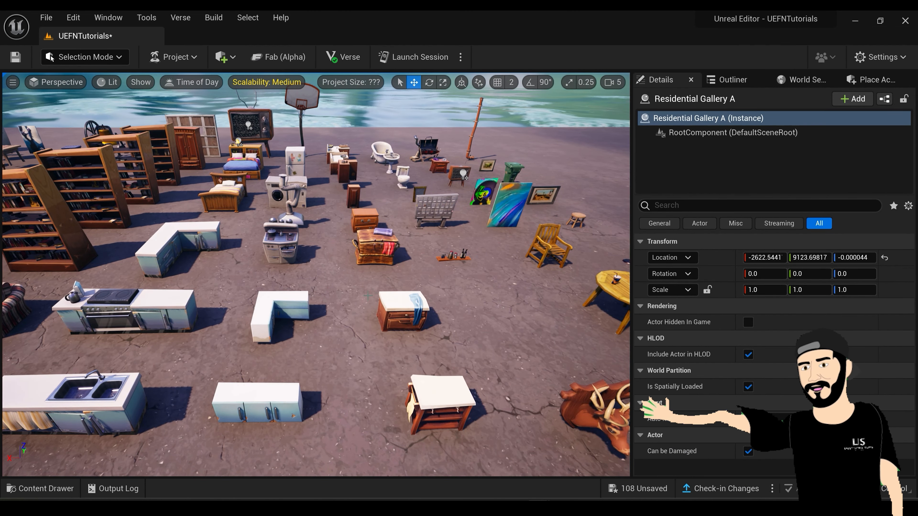
mouse_move(397, 301)
right_down()
mouse_move(387, 295)
mouse_move(397, 287)
right_up()
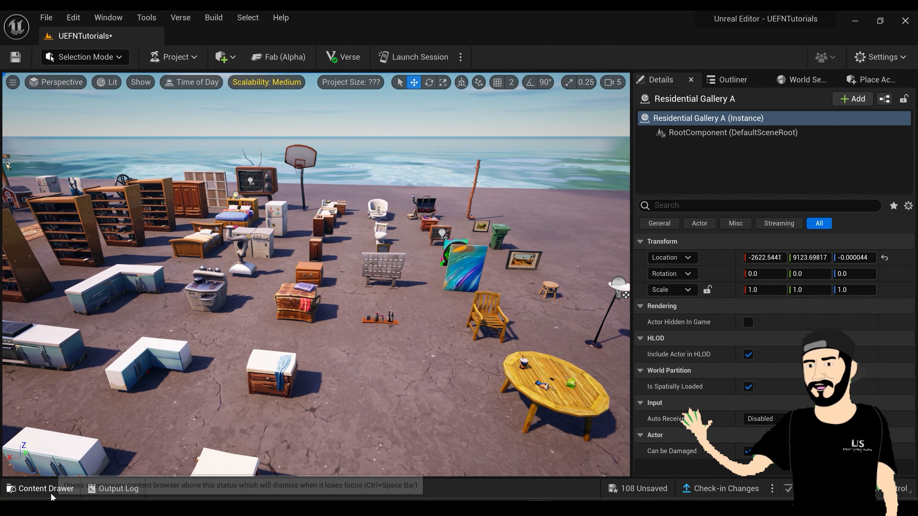
Open the Pueblo Prop Gallery folder inside Furniture to view its individual props
click(47, 488)
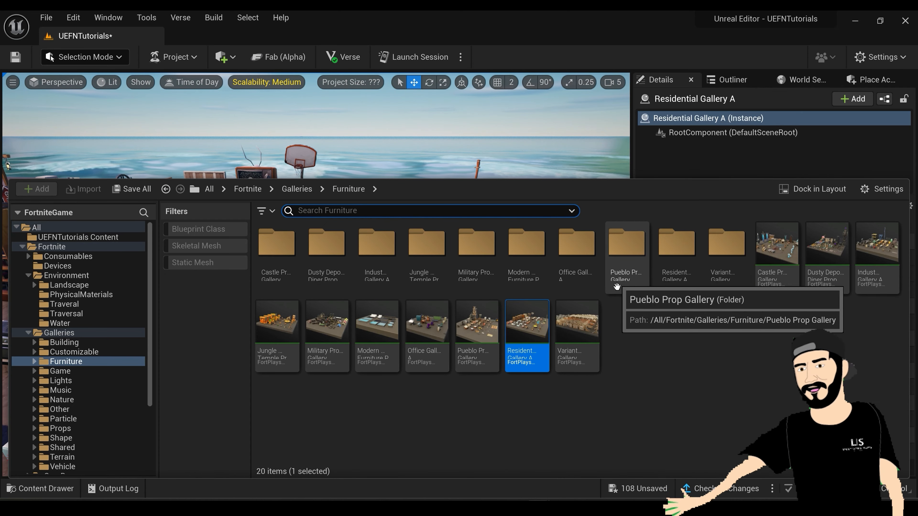
click(498, 337)
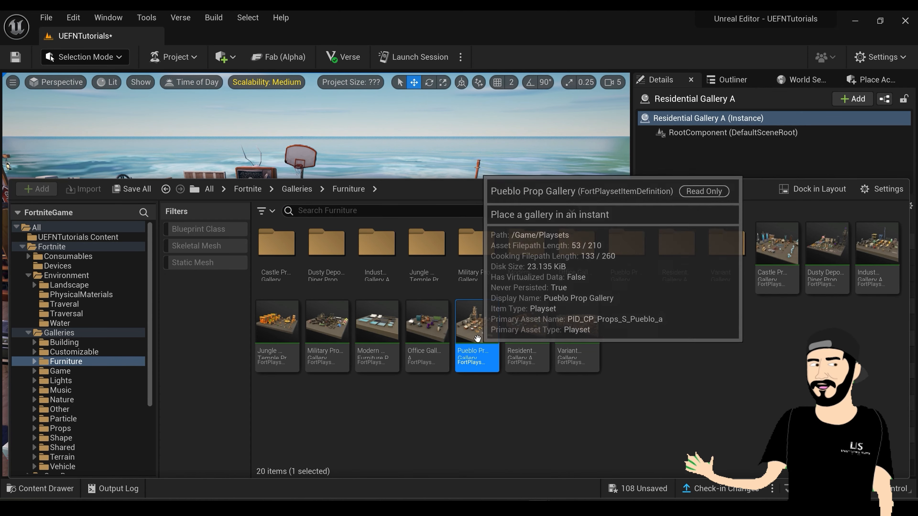
double_click(629, 251)
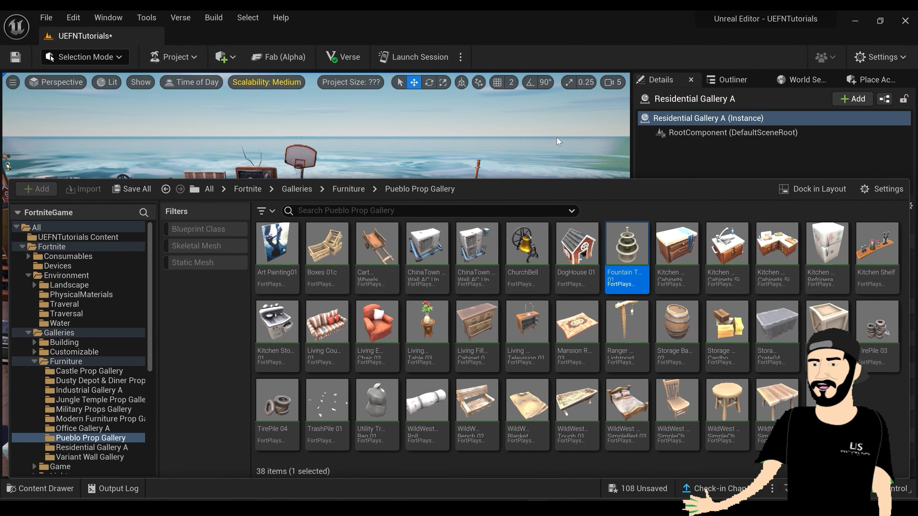
Look around the island floor at the placed gallery props, checking the Pueblo Prop Gallery folder again in between
key(ctrl+space)
mouse_move(380, 247)
right_down()
mouse_move(451, 275)
mouse_move(397, 249)
right_up()
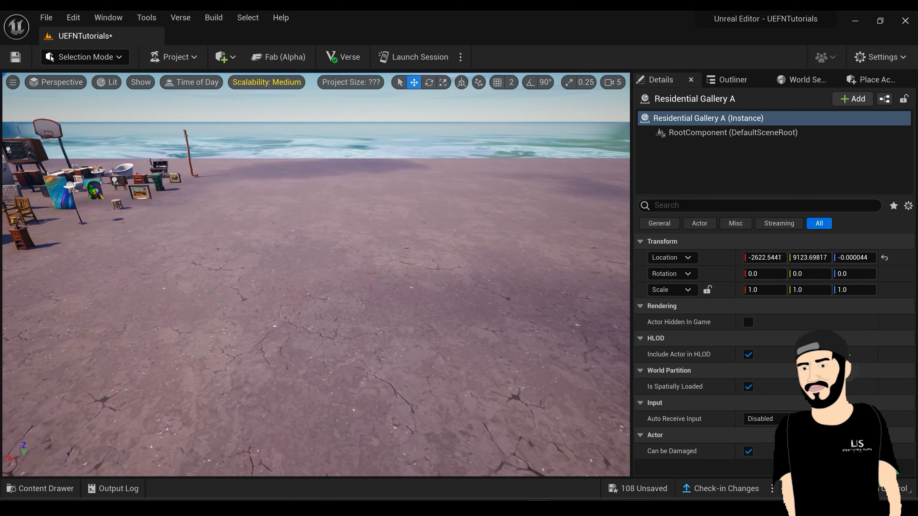
click(61, 489)
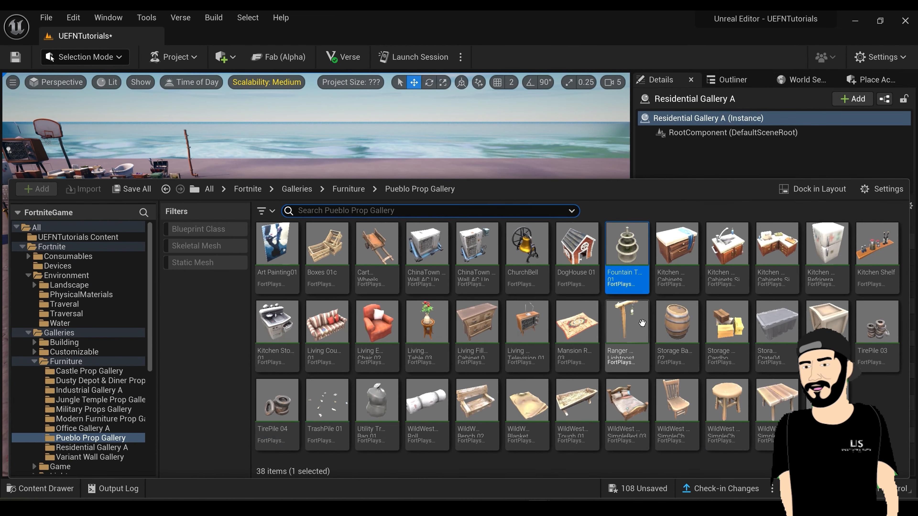
key(ctrl+space)
right_drag(642, 322, 626, 362)
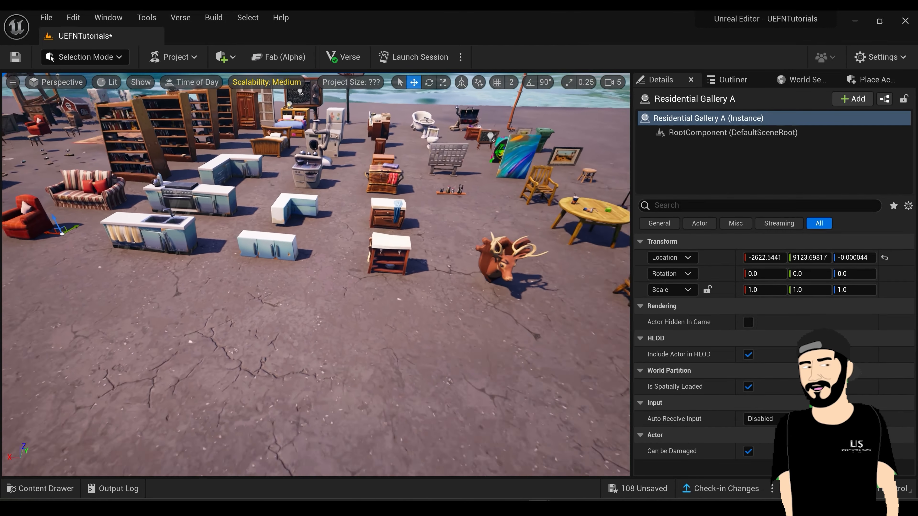
scroll(316, 275, down, 5)
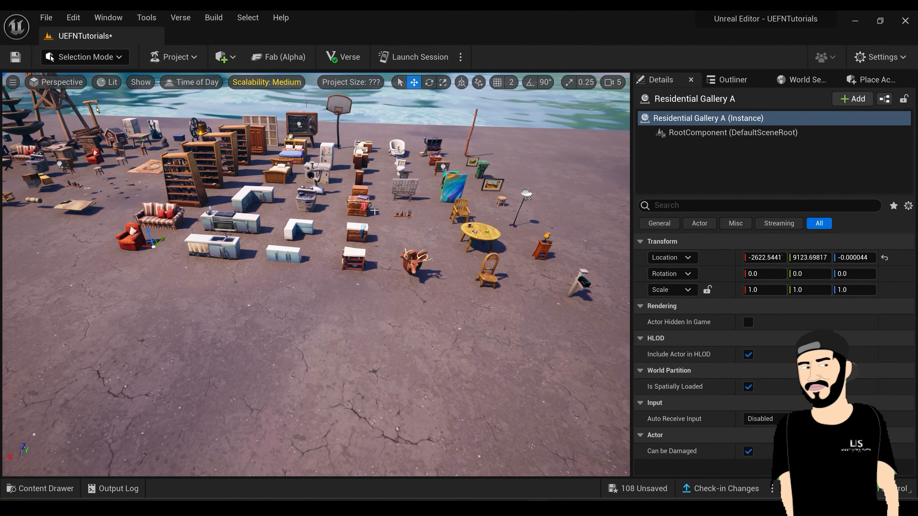
right_drag(374, 211, 390, 199)
shift+drag(319, 250, 312, 240)
key(ctrl+z)
Place a single Living Couch 01 from the Pueblo Prop Gallery folder on the island floor
key(ctrl+space)
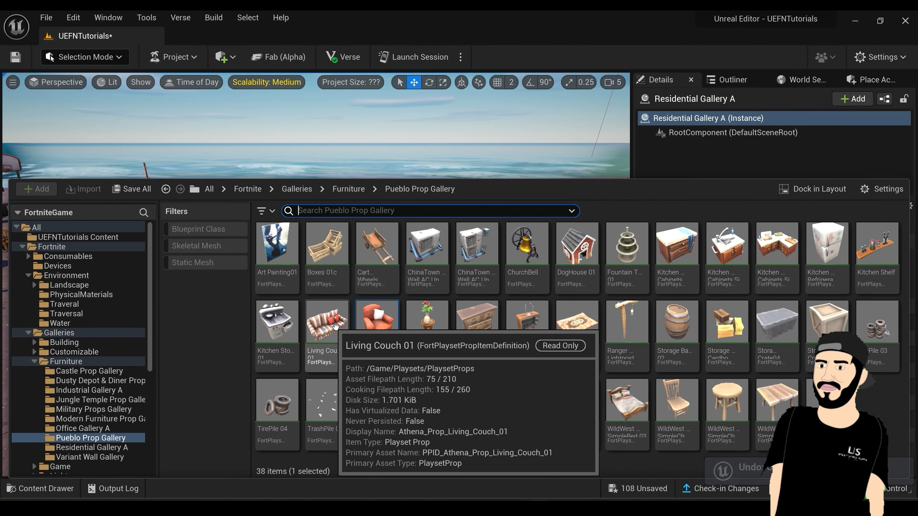
drag(329, 328, 311, 312)
right_drag(311, 311, 556, 339)
key(s)
key(s)
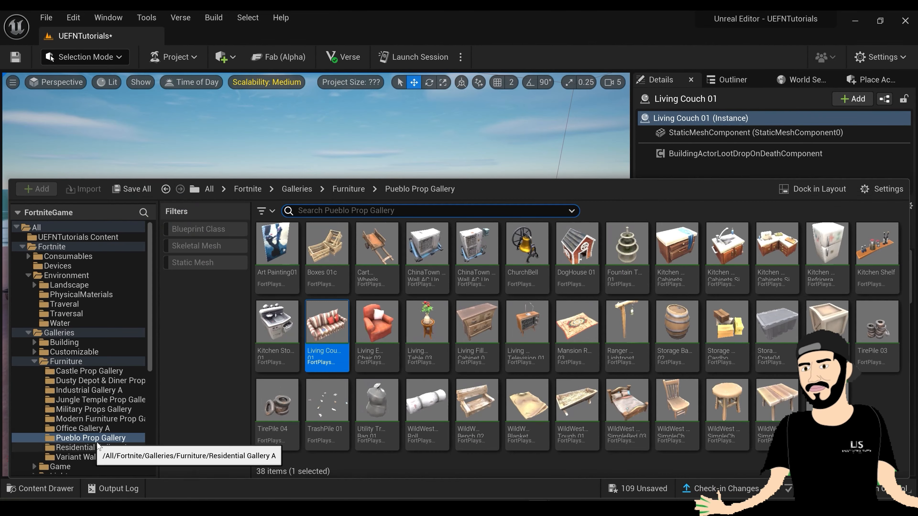
Look through the Game and Lights gallery folders, including the individual props of the Pandora Light Gallery
scroll(98, 435, down, 3)
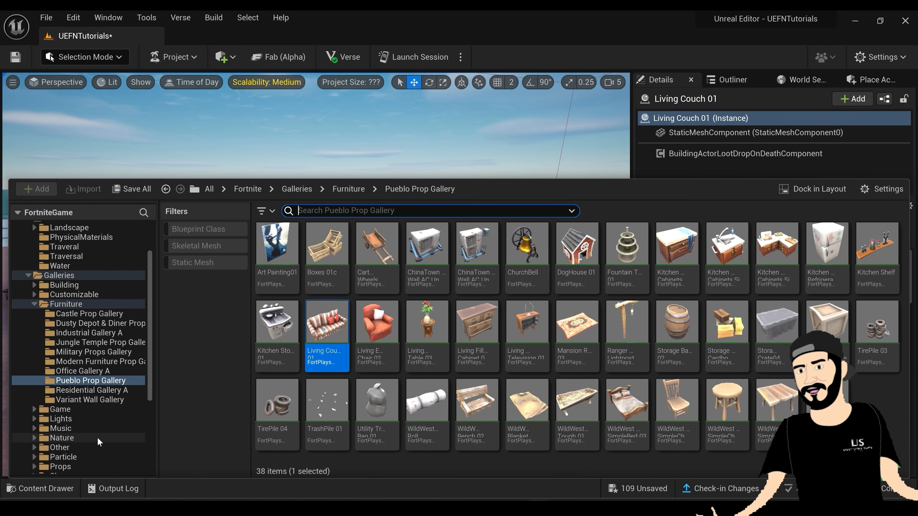
click(106, 408)
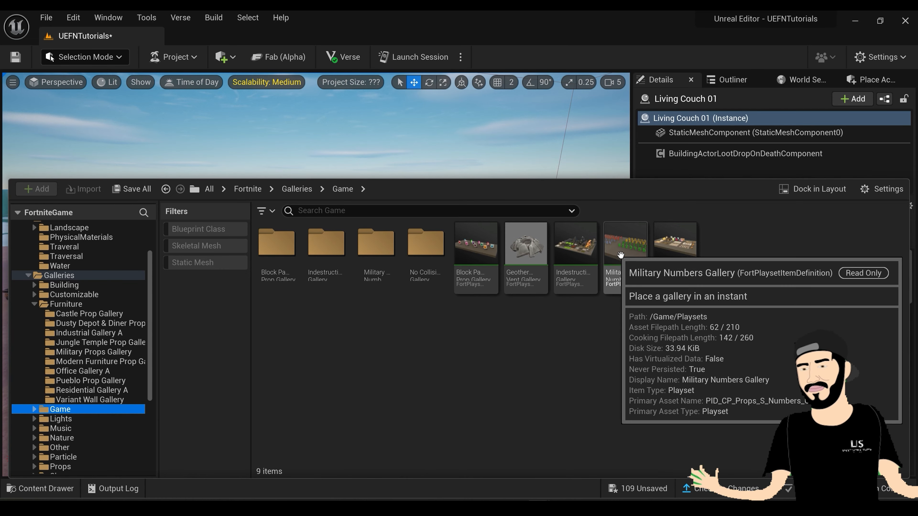
click(125, 419)
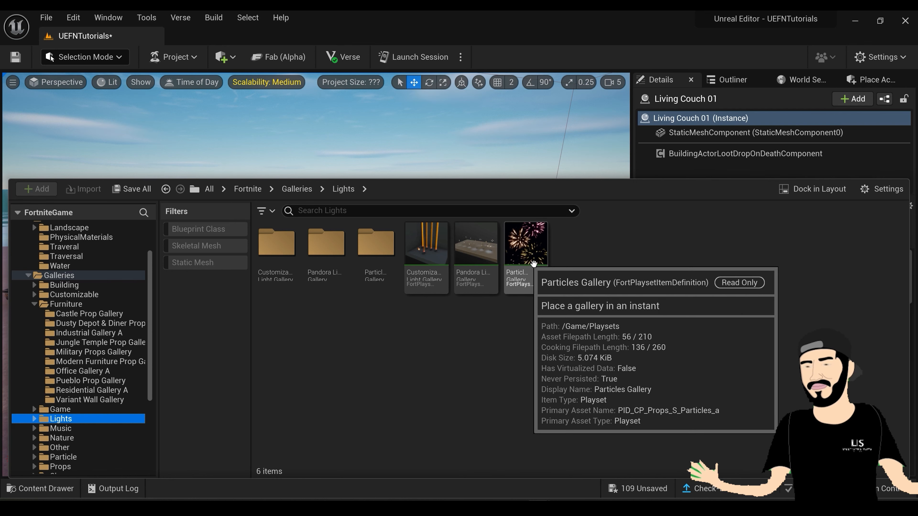
double_click(325, 254)
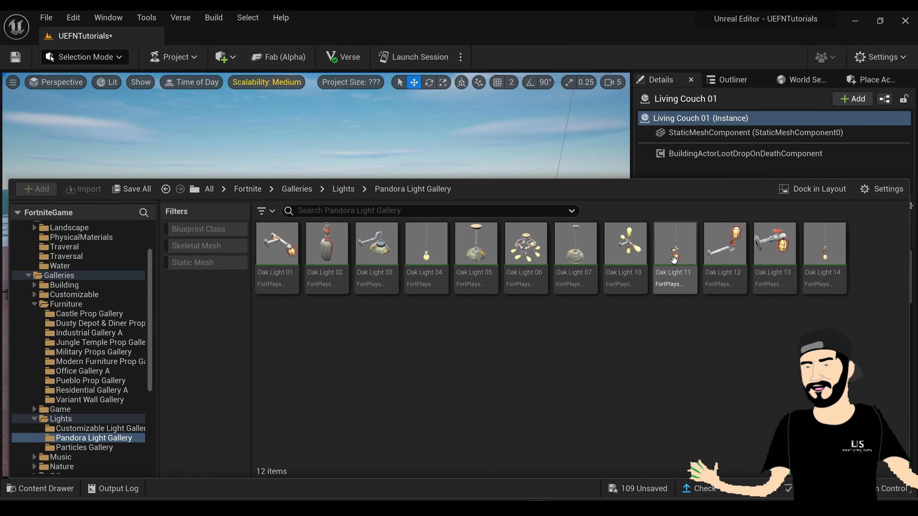
Place the complete "Color Pic… Foliage" gallery from the Nature folder on the island floor near the furniture galleries
scroll(97, 407, down, 4)
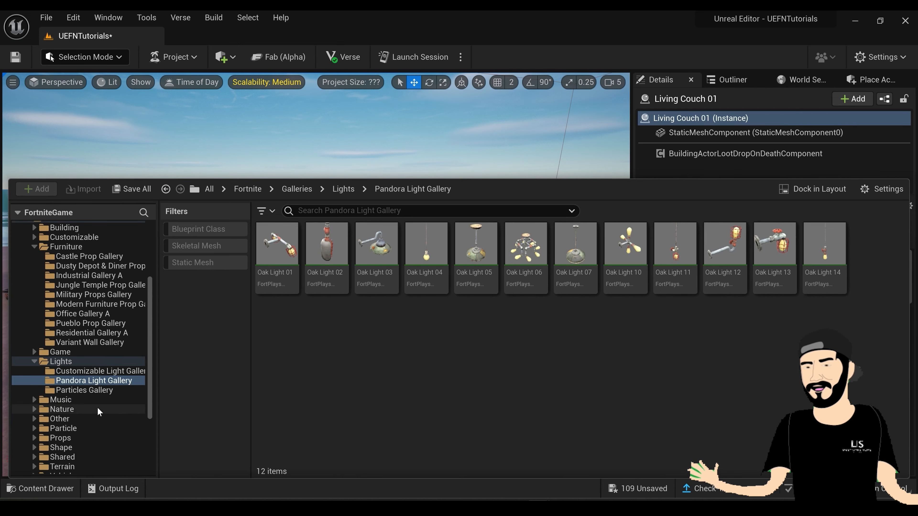
click(97, 370)
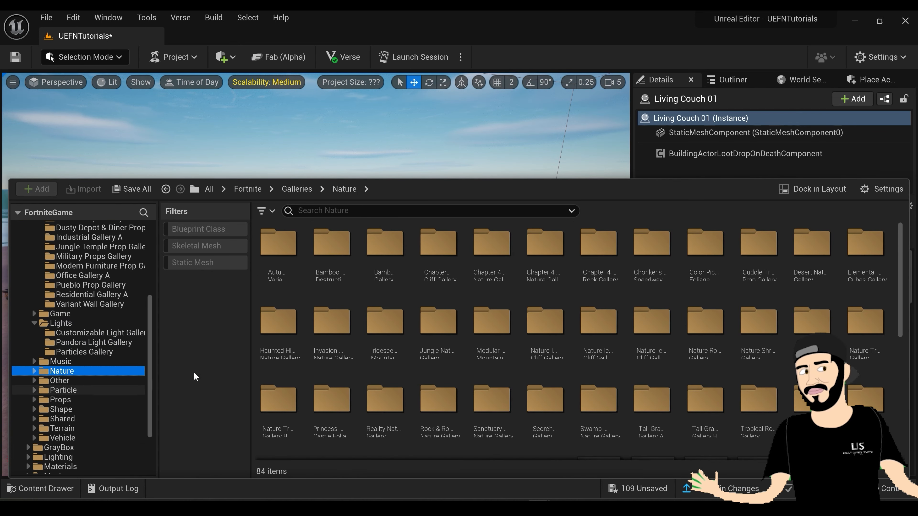
scroll(703, 353, down, 5)
scroll(708, 351, down, 1)
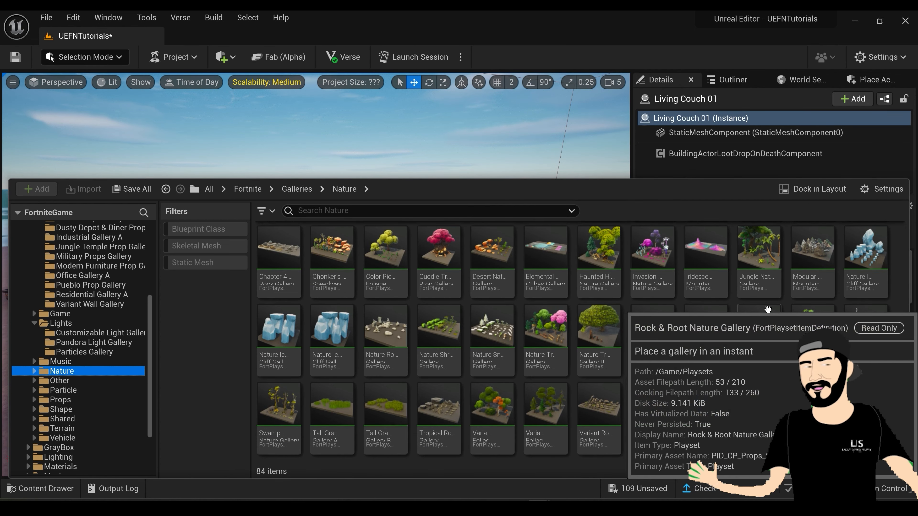
click(379, 264)
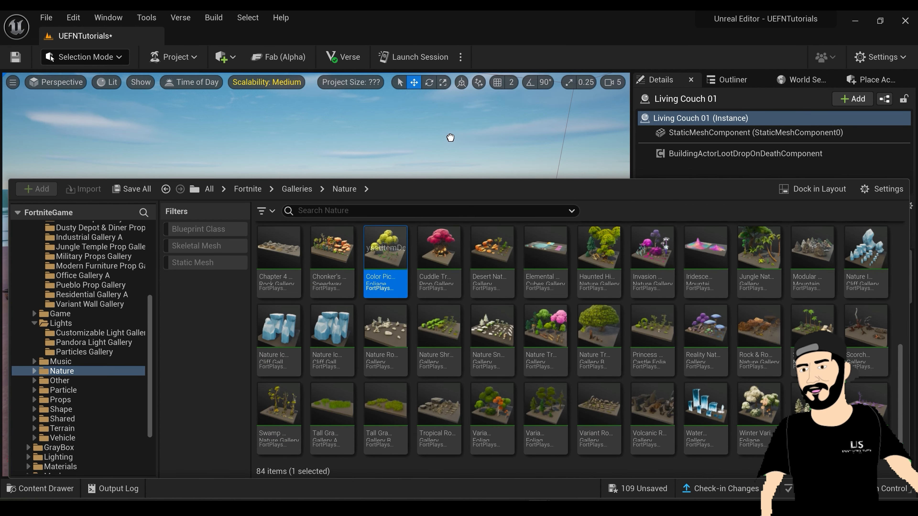
drag(404, 292, 361, 276)
right_drag(304, 247, 365, 259)
drag(304, 246, 626, 264)
right_drag(524, 269, 451, 242)
right_drag(418, 299, 466, 349)
mouse_move(418, 299)
right_down()
mouse_move(439, 313)
mouse_move(428, 305)
right_up()
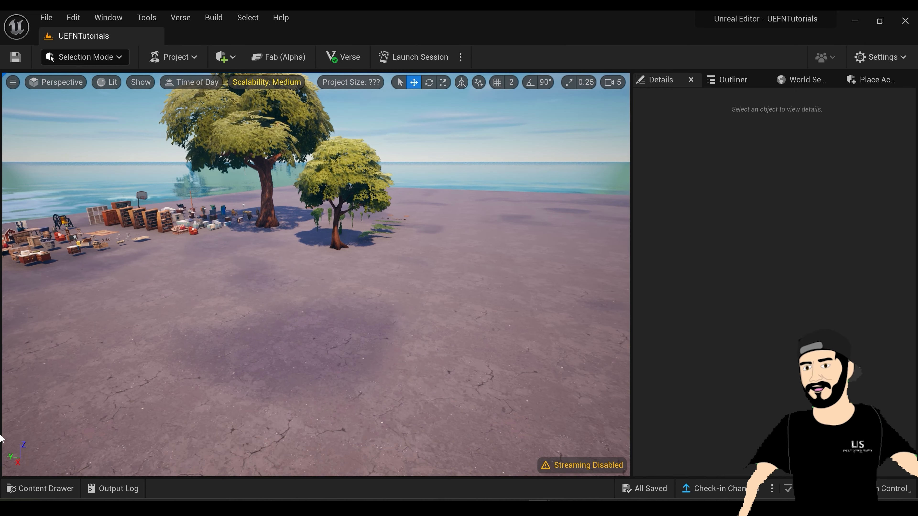
Reopen the Content Drawer and collapse the Furniture and Galleries folders in its folder tree
click(48, 486)
scroll(74, 409, down, 1)
scroll(72, 362, up, 2)
scroll(71, 341, up, 5)
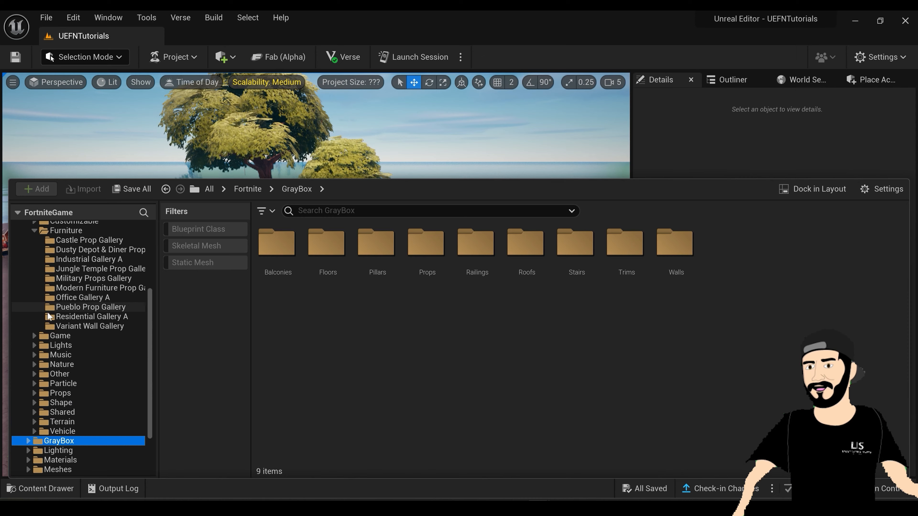
click(34, 288)
click(28, 259)
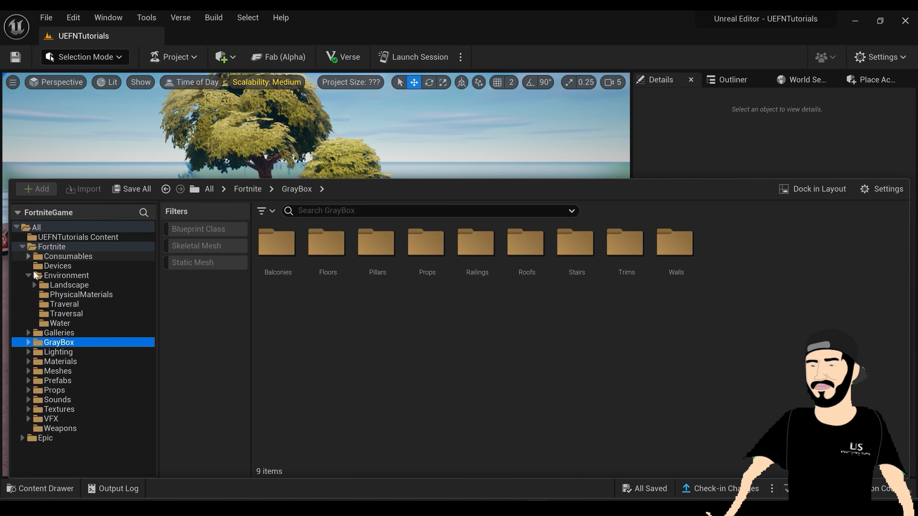
View the Lighting, Materials, FortniteBase and Meshes folders, and return to the level with the floor plane selected
click(87, 355)
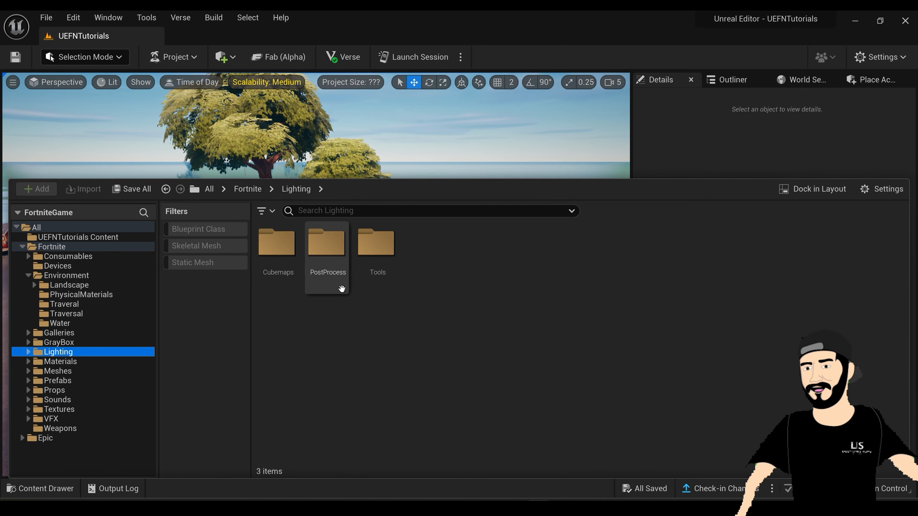
click(101, 360)
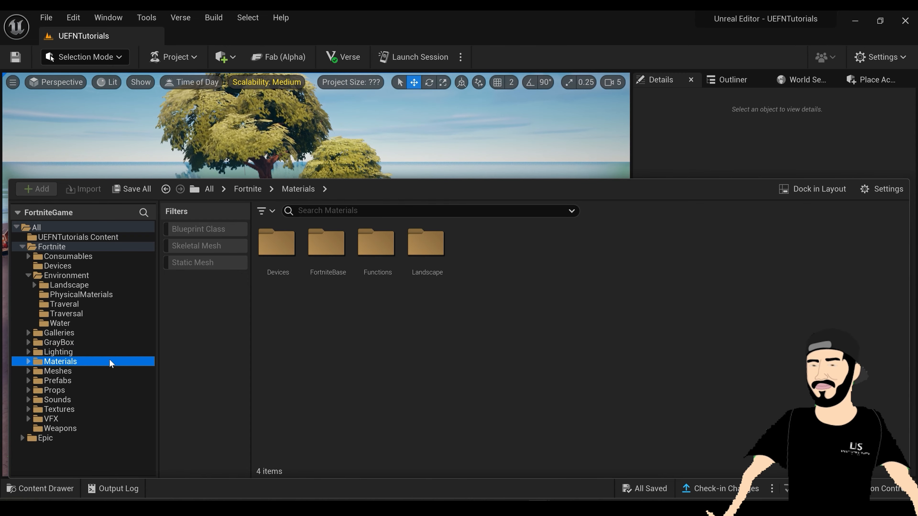
double_click(348, 285)
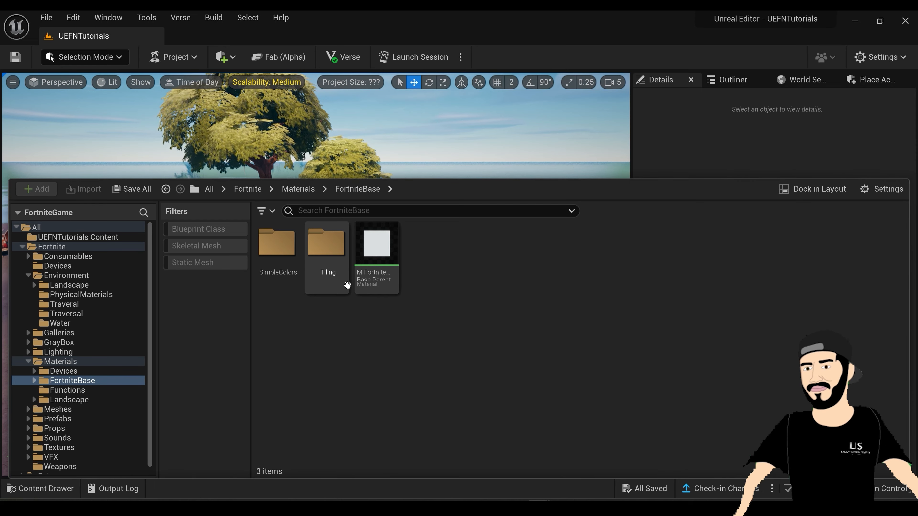
click(59, 409)
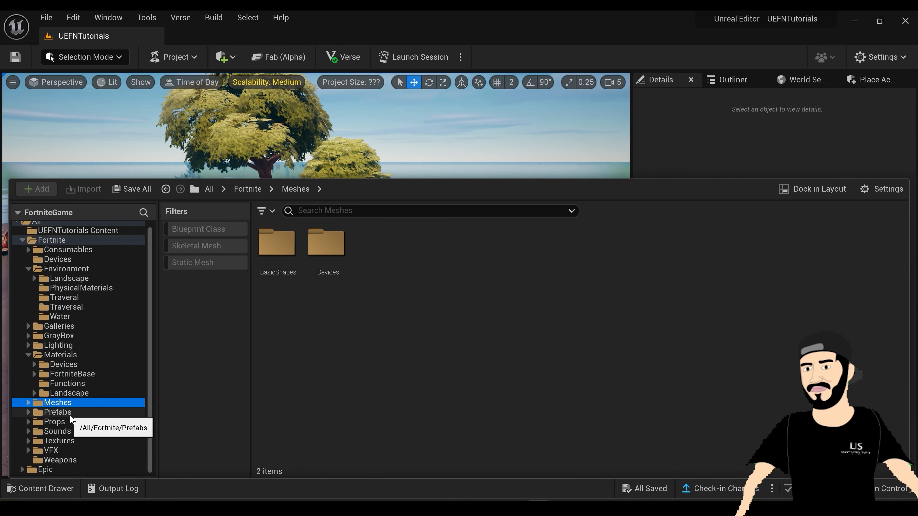
click(22, 240)
click(420, 376)
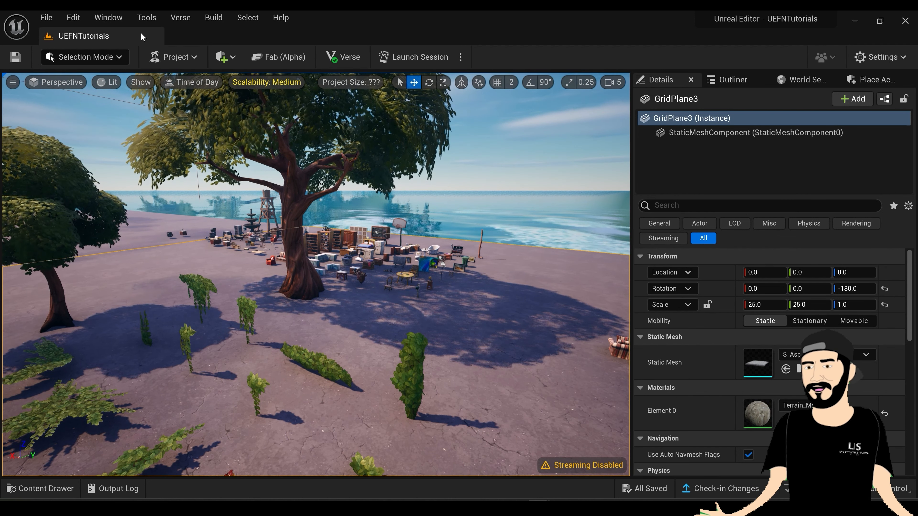
Check the available viewport view types, keep Perspective, and look over the trees and prop galleries on the island
click(73, 83)
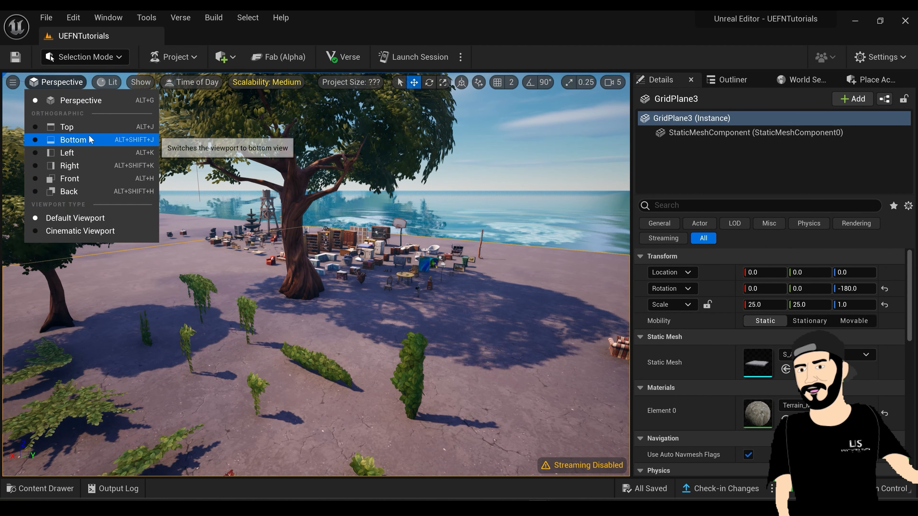
click(76, 100)
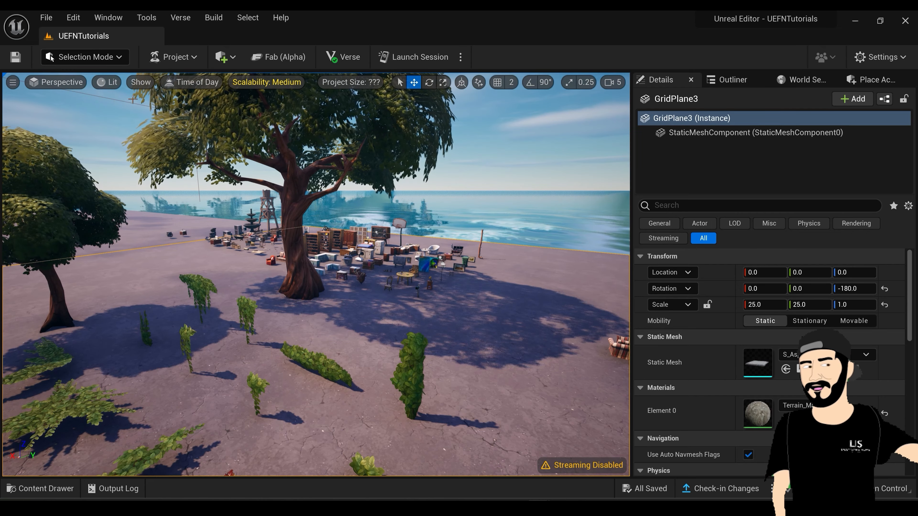
key(s)
right_drag(398, 308, 400, 289)
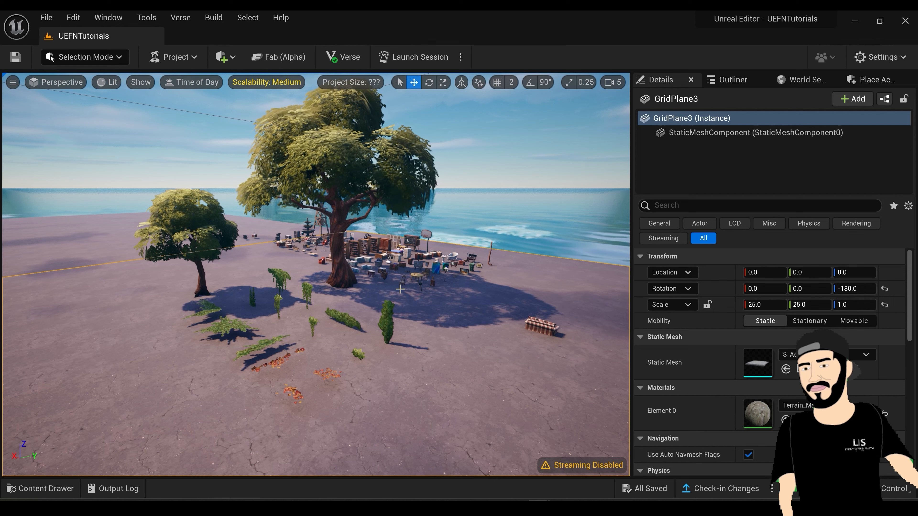
right_drag(400, 289, 468, 205)
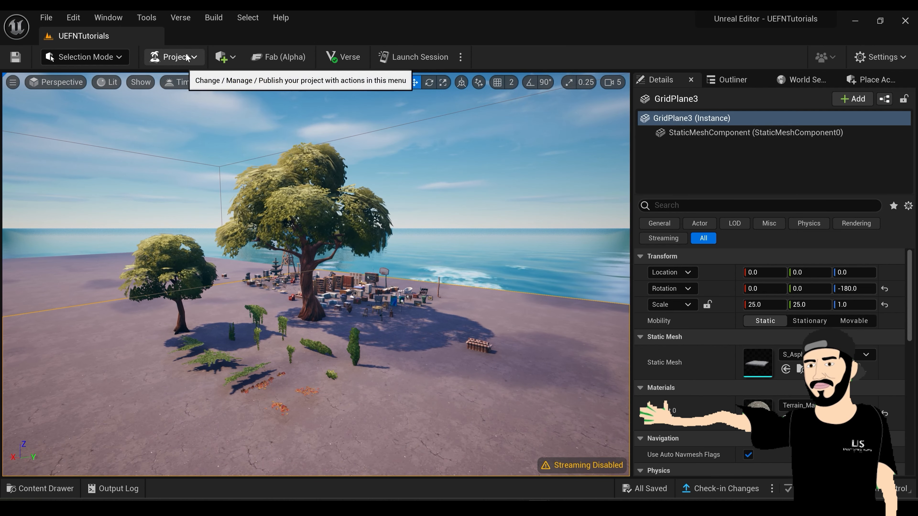
Review the available editor modes and the project's management, team sharing and publishing actions
click(119, 56)
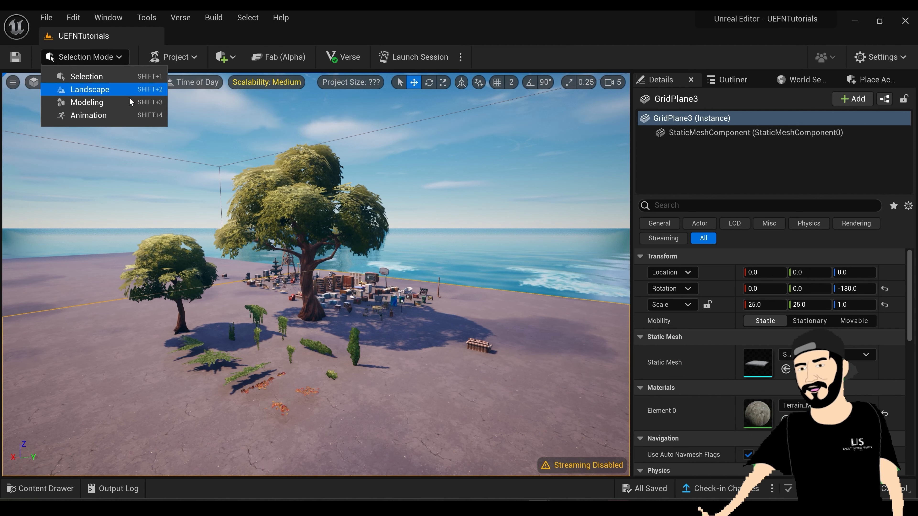
click(125, 121)
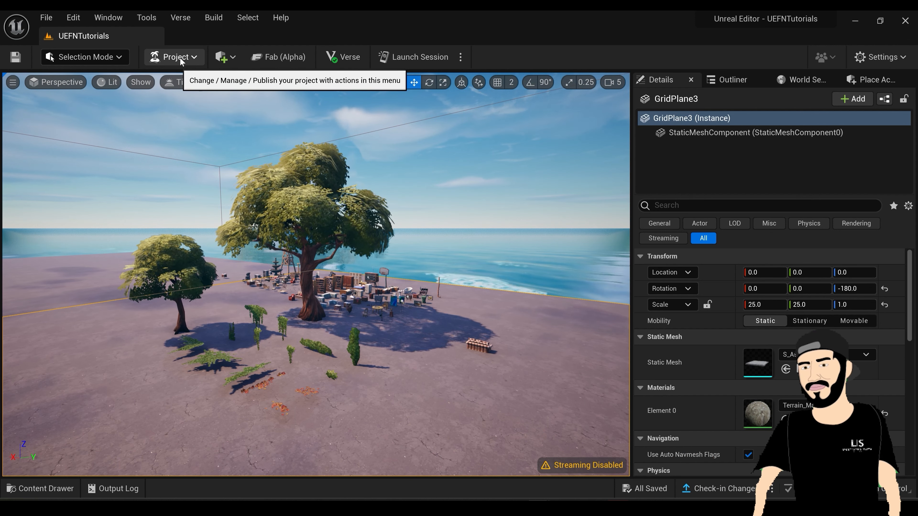
click(181, 60)
click(175, 57)
click(175, 57)
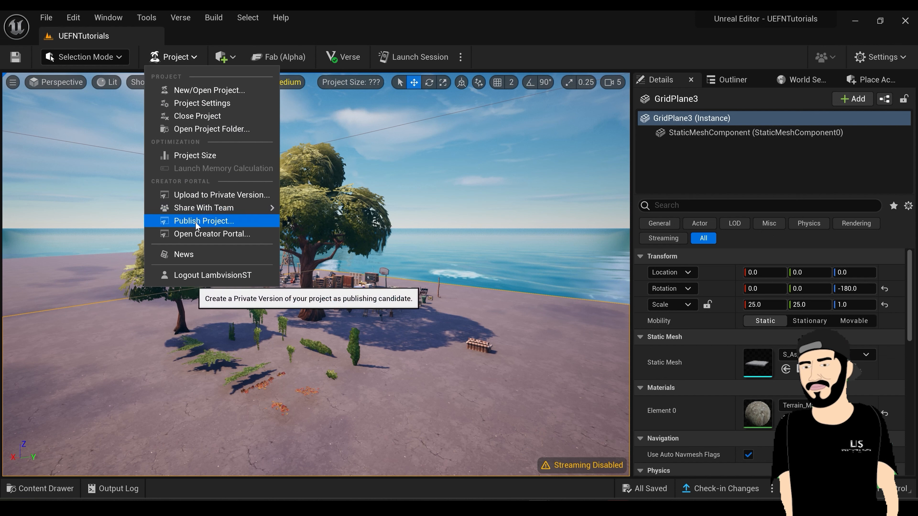
mouse_move(215, 209)
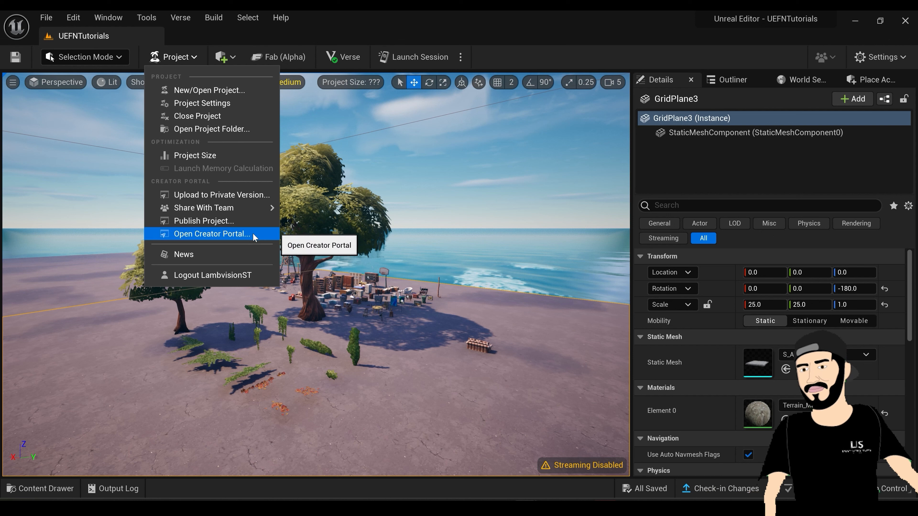
Switch to the browser showing the Fortnite Creator Portal and look over its welcome page
click(664, 507)
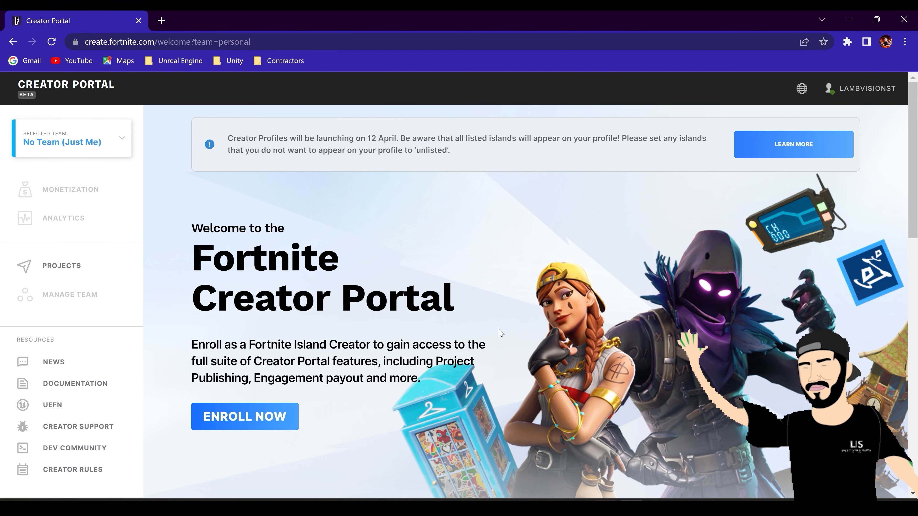
scroll(386, 331, down, 2)
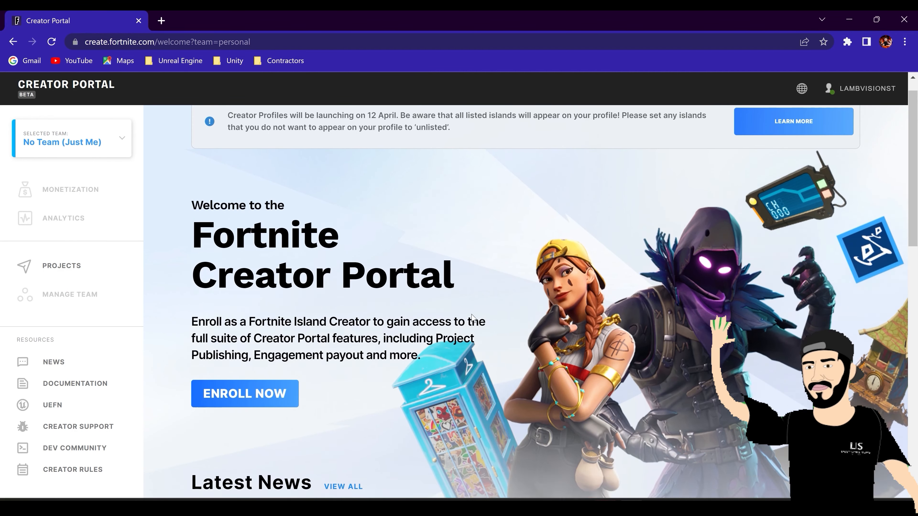
scroll(681, 282, up, 2)
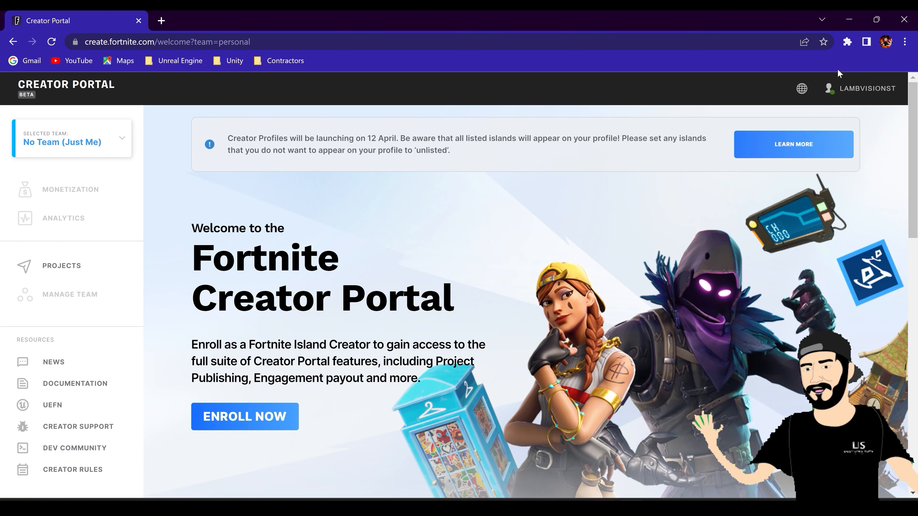
mouse_move(837, 84)
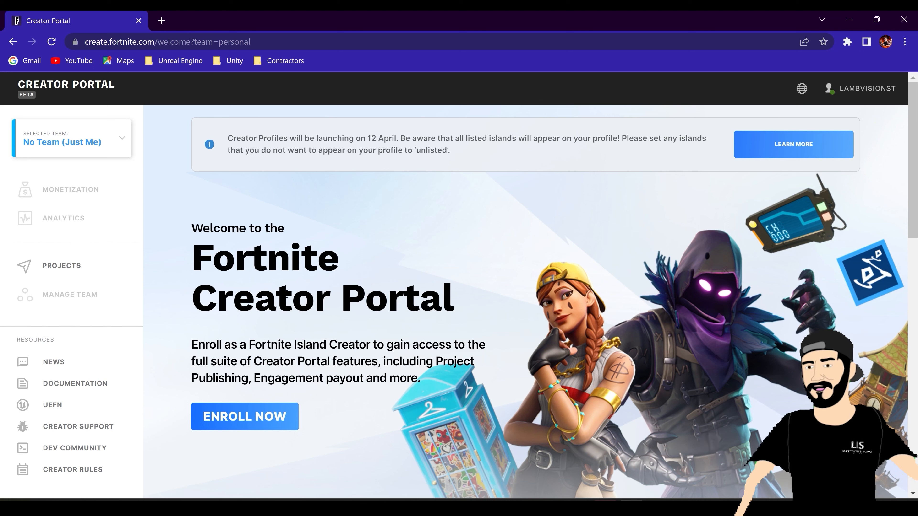
Apply for the Island Creator program, start the registration, and read through the Engagement Program Payout Terms at the agreements stage
click(274, 422)
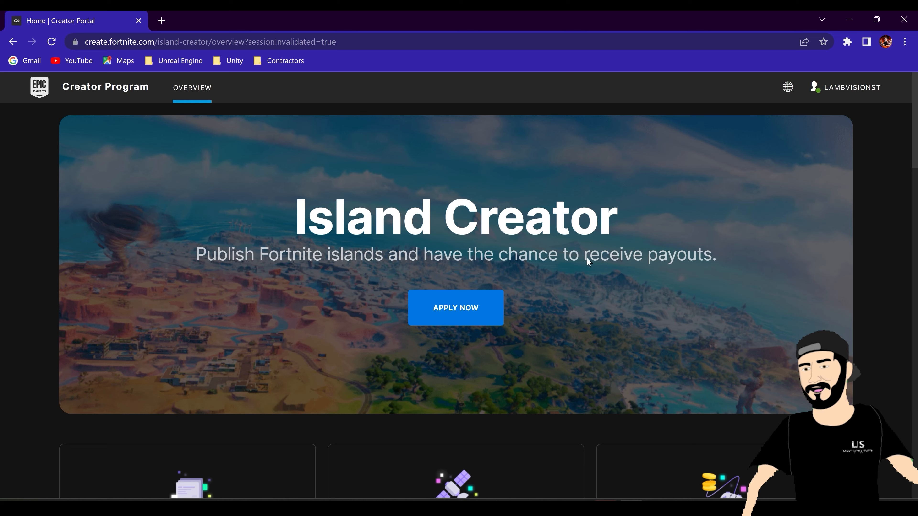
scroll(640, 287, down, 1)
click(489, 251)
scroll(235, 372, down, 1)
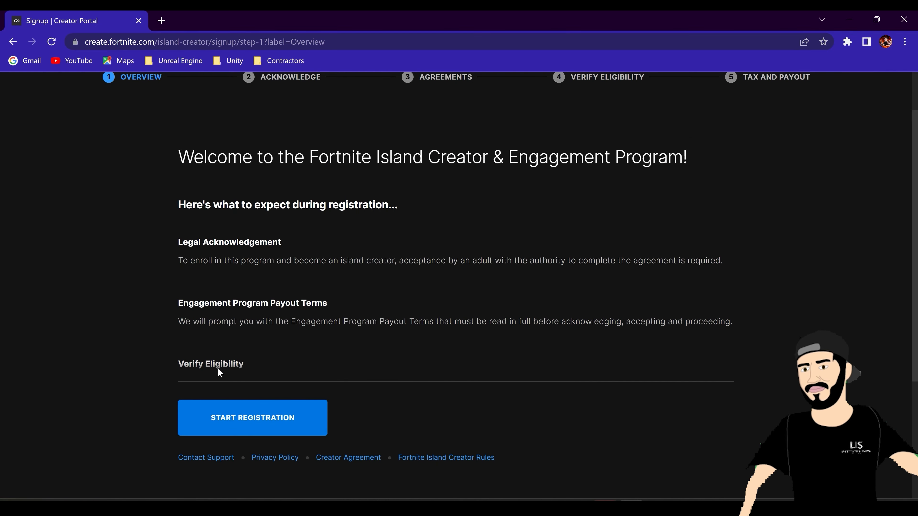
click(301, 423)
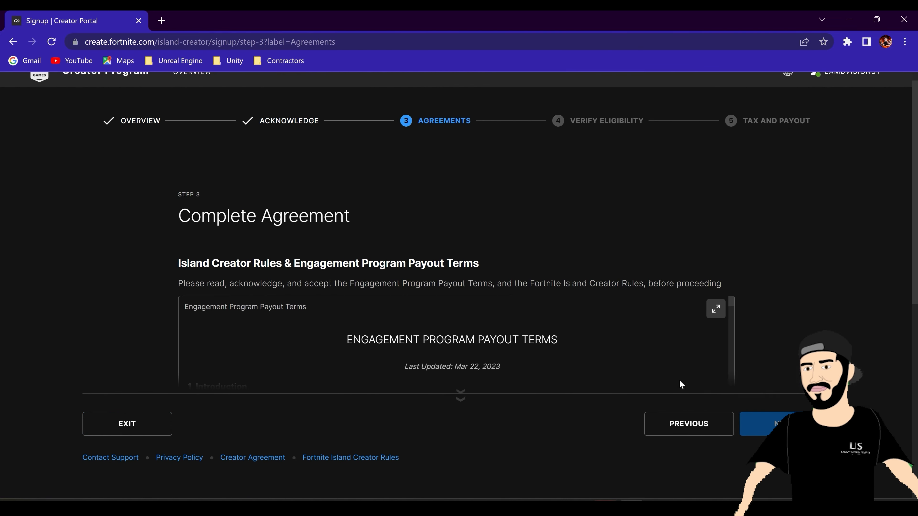
scroll(657, 350, down, 12)
scroll(495, 340, down, 20)
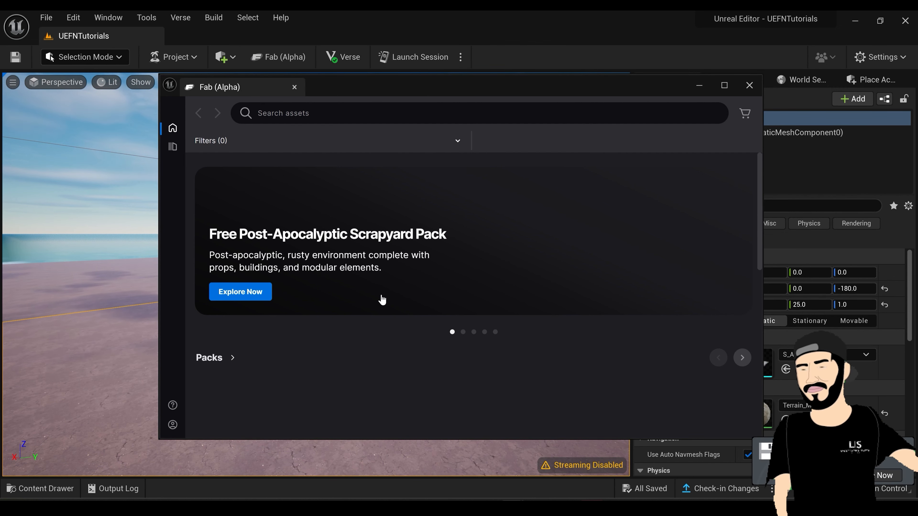
Look over the Fab home page's featured banners, packs, Megascans and 3D models
scroll(758, 214, down, 4)
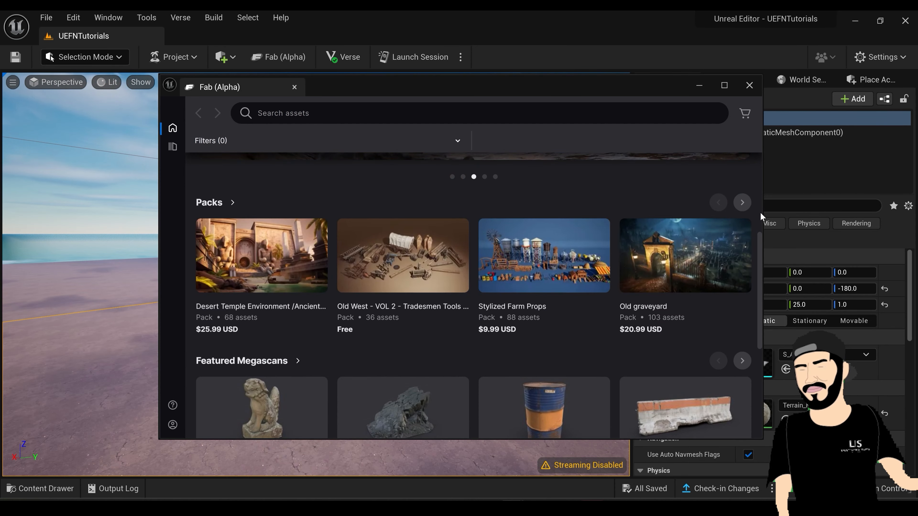
scroll(589, 271, up, 4)
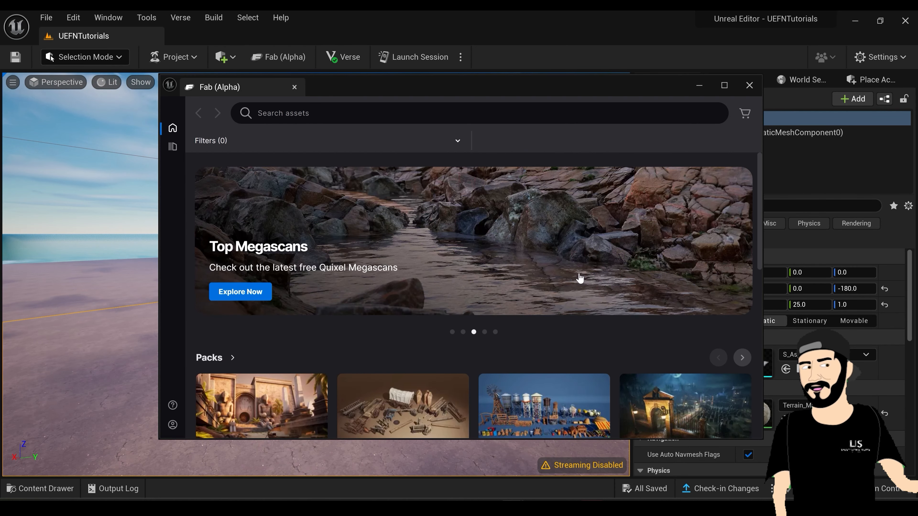
scroll(443, 391, down, 3)
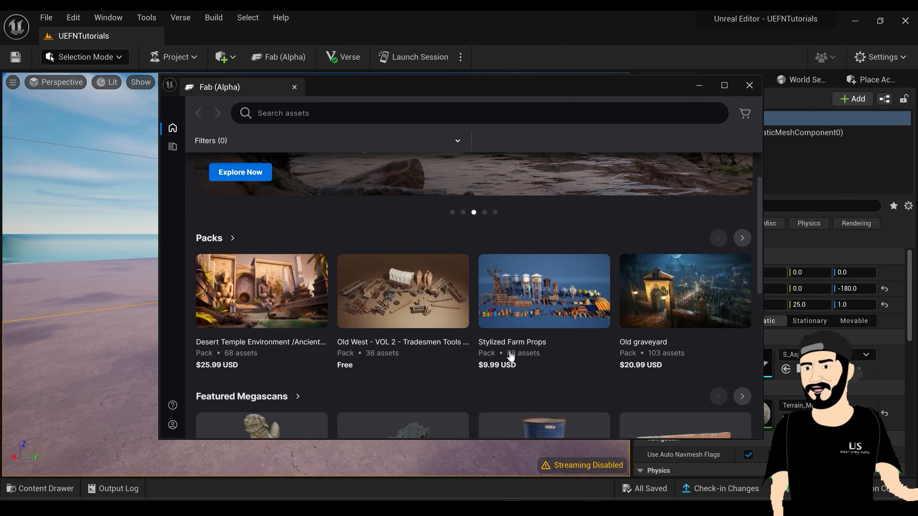
scroll(553, 294, down, 4)
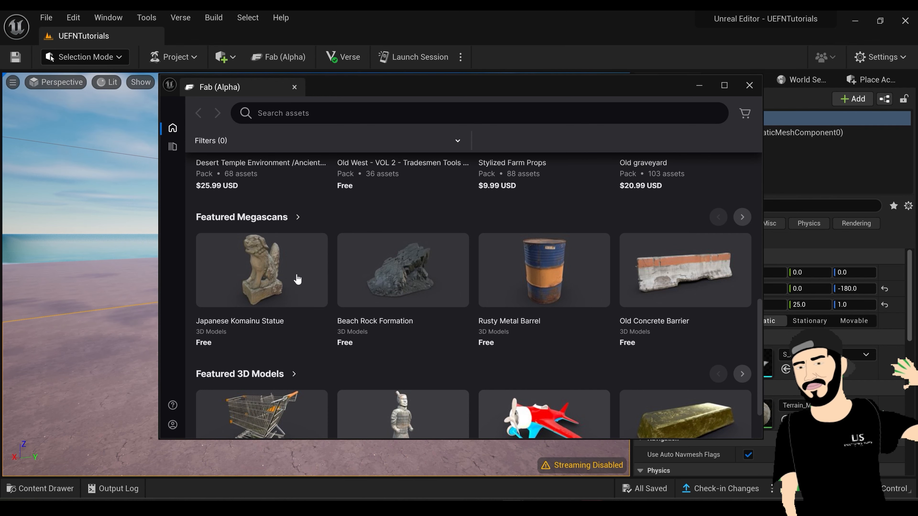
scroll(385, 258, up, 4)
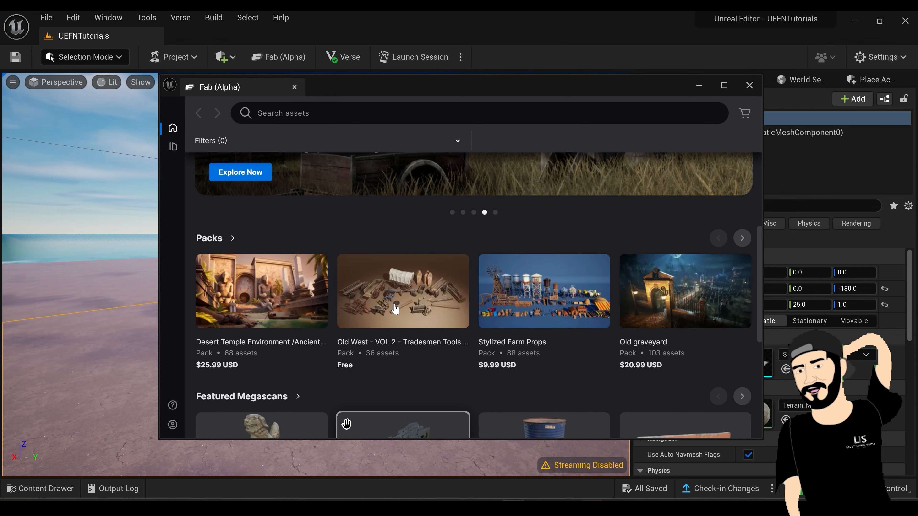
scroll(395, 309, up, 3)
Open the Mountain Village Environment pack, review its licence options and pack contents, and close Fab
click(369, 406)
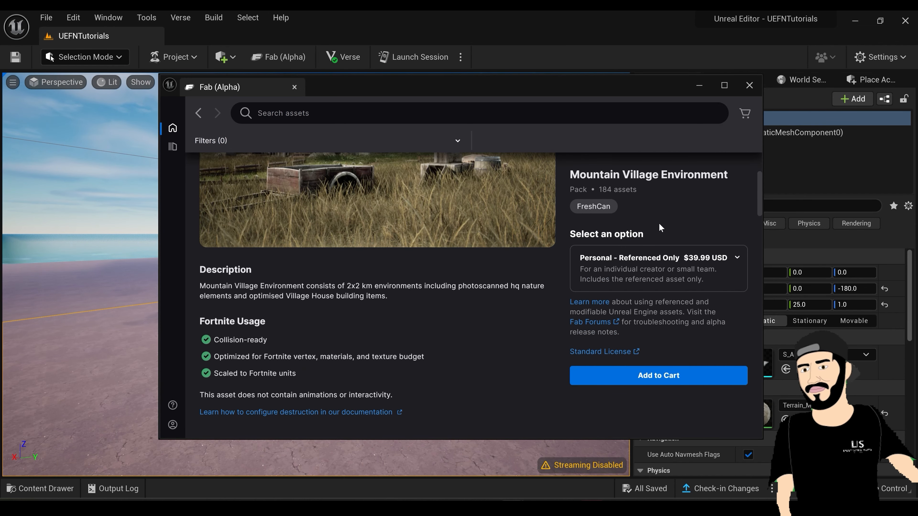
scroll(672, 260, up, 3)
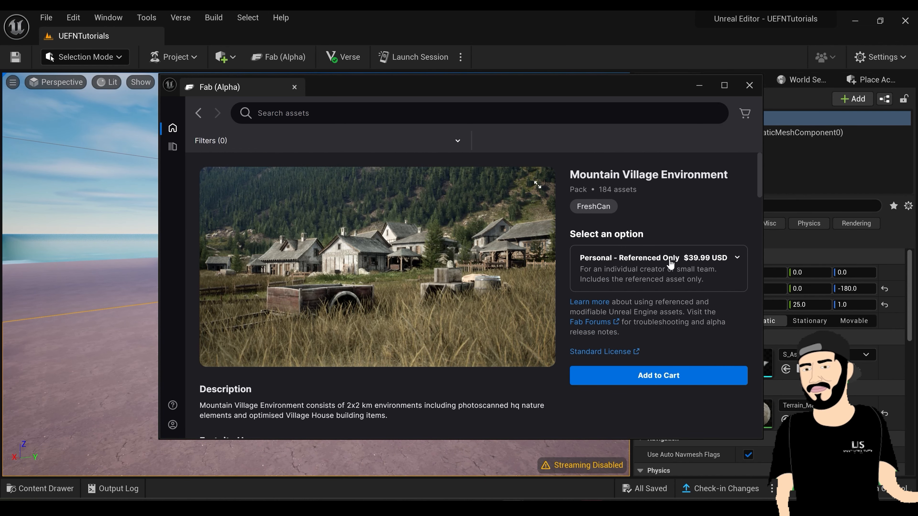
click(665, 263)
click(664, 295)
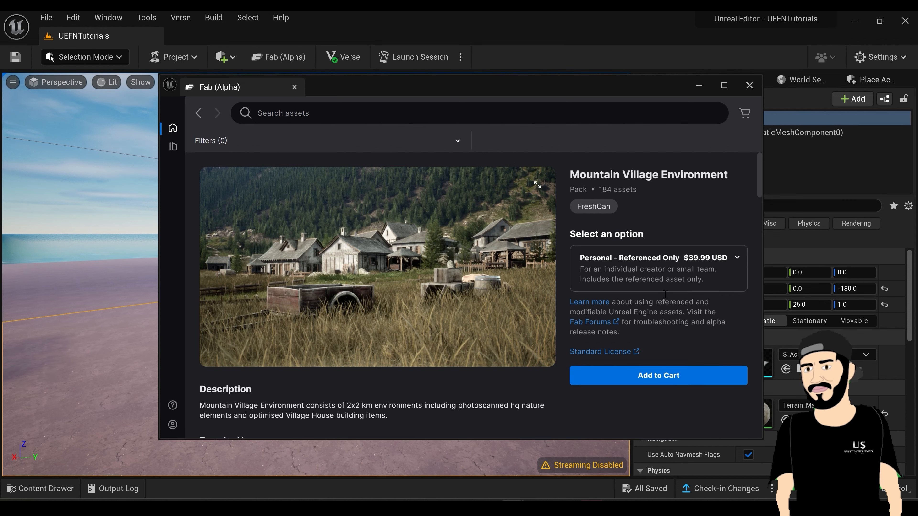
click(671, 283)
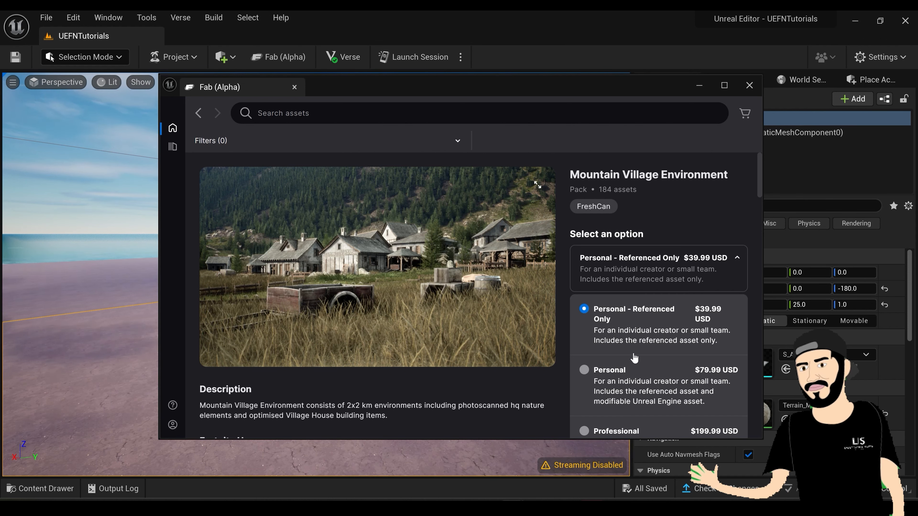
scroll(450, 272, down, 8)
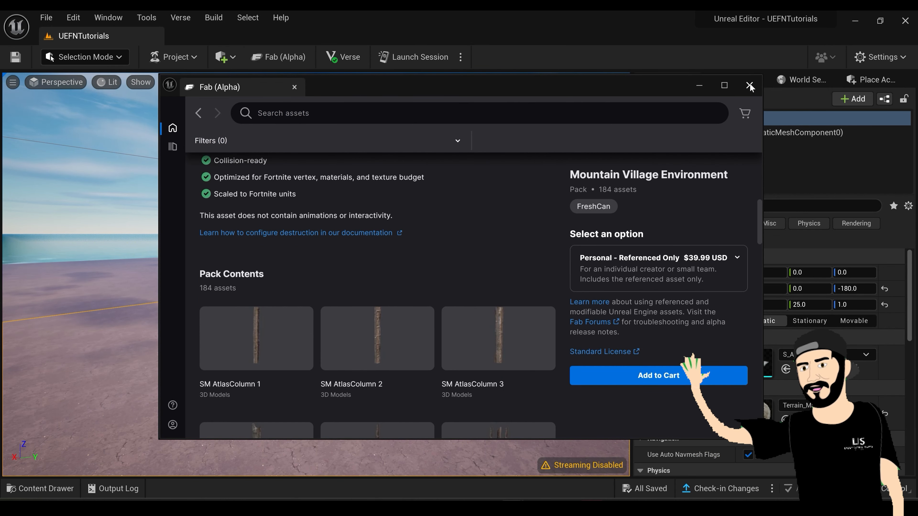
click(749, 85)
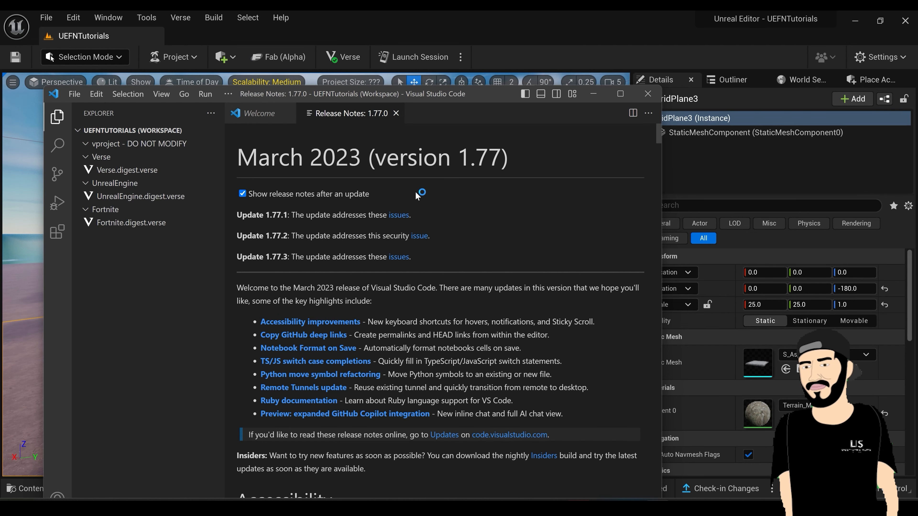
Close the release notes in Visual Studio Code, minimize it, and return to the island in the Unreal Editor
click(396, 113)
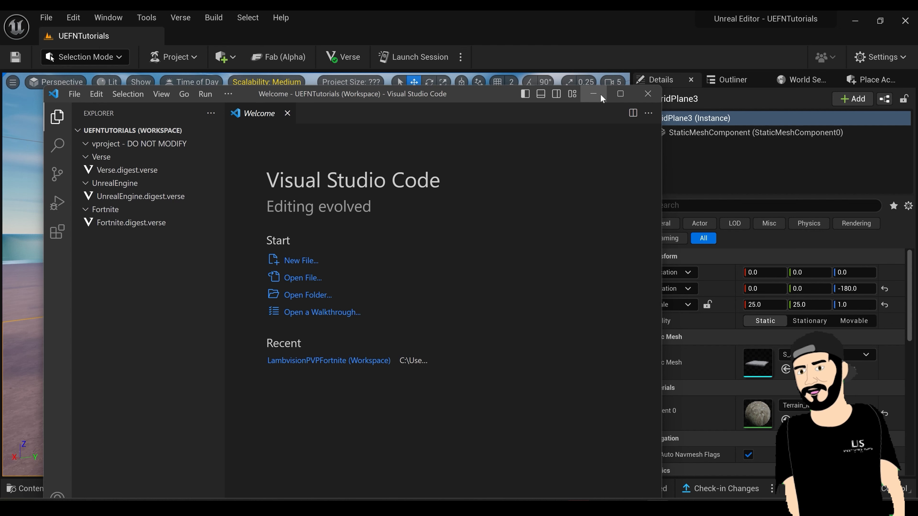
click(600, 97)
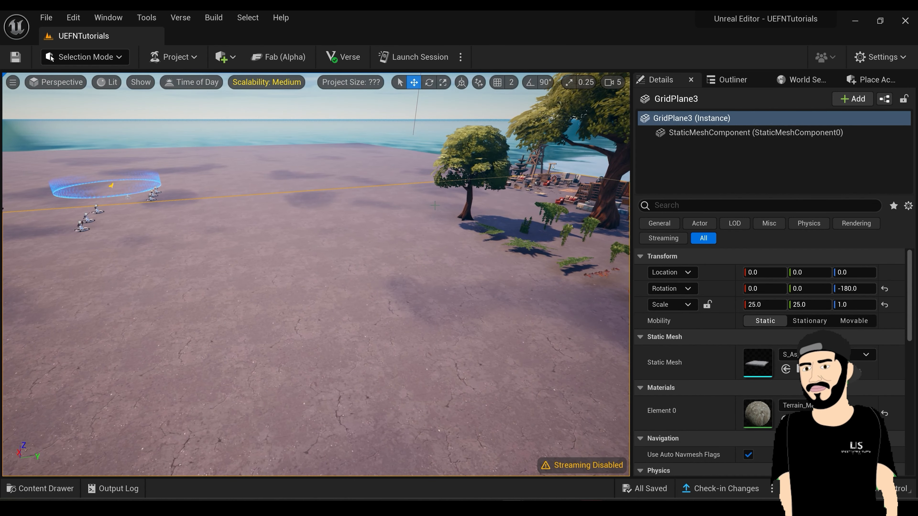
right_drag(437, 216, 437, 217)
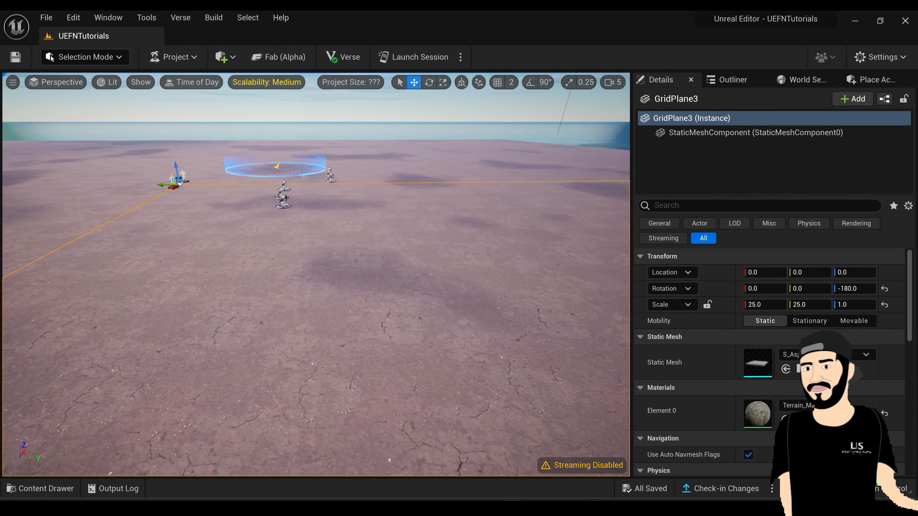
Search all of the project's content for "floor"
click(64, 488)
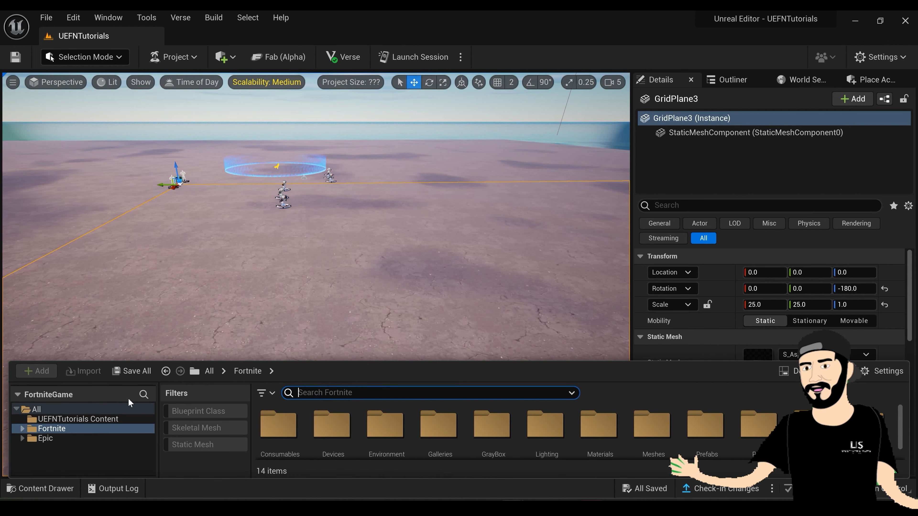
click(90, 407)
click(326, 393)
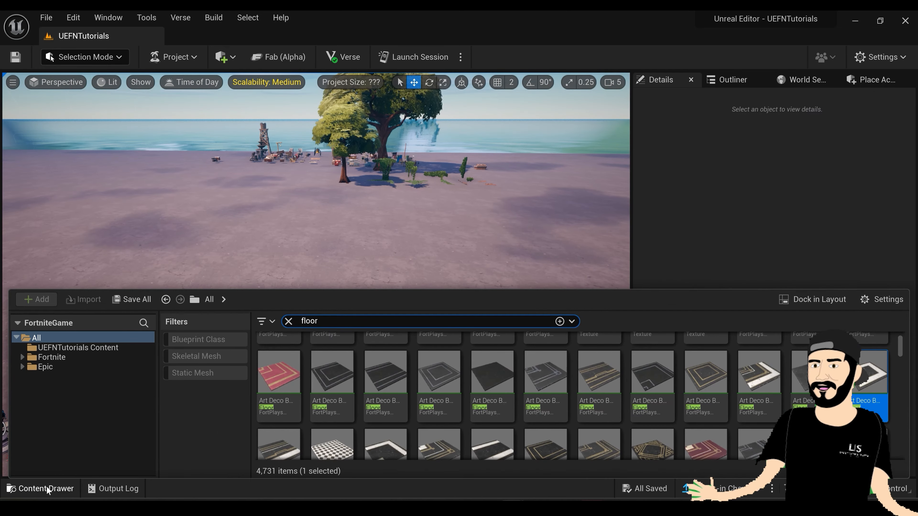
click(47, 486)
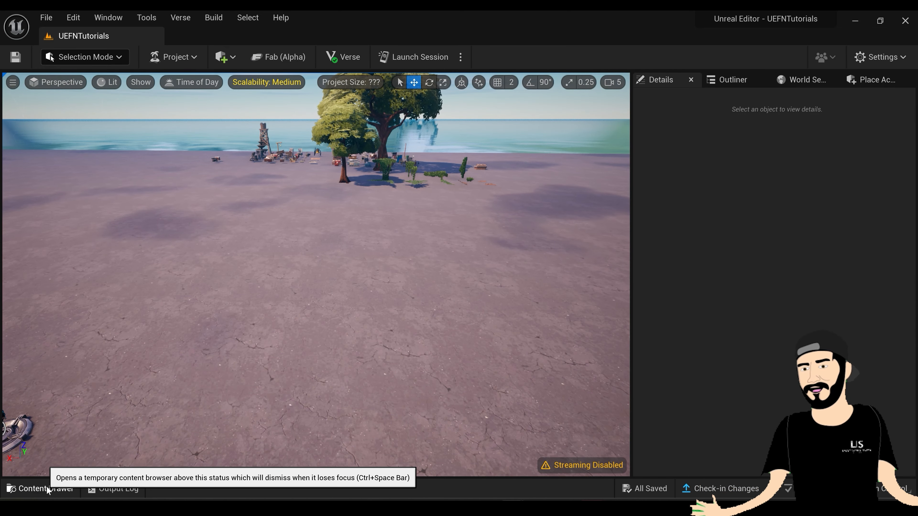
click(47, 486)
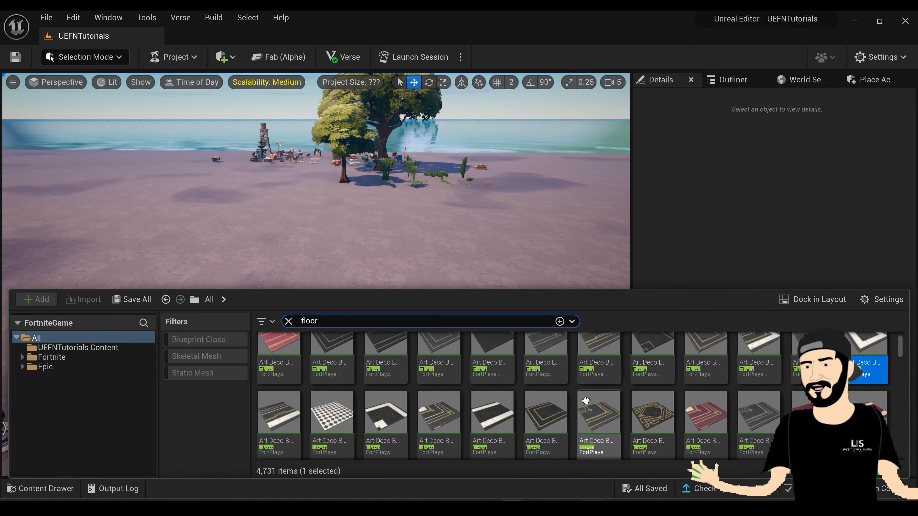
Place an Art Deco Bank Floor tile on the terrain without snapping and try to duplicate it alongside
scroll(585, 401, up, 2)
drag(497, 430, 330, 340)
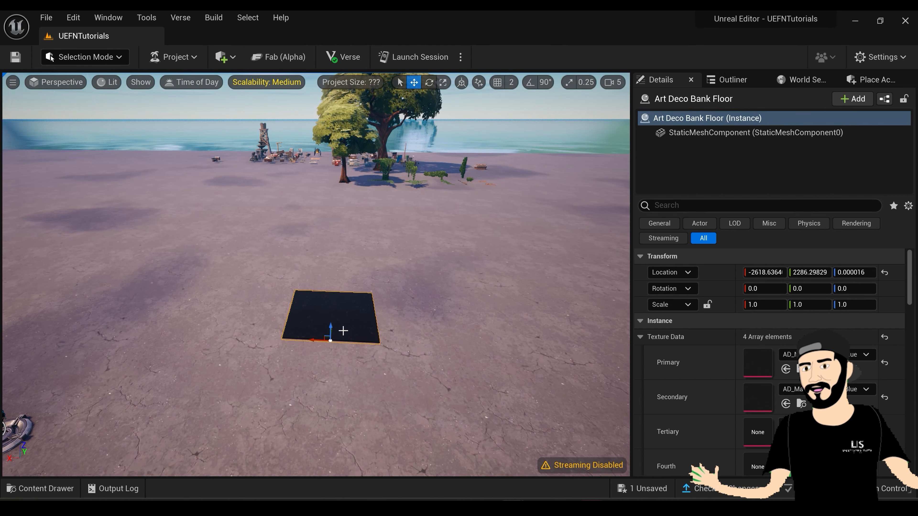
alt+drag(324, 341, 486, 324)
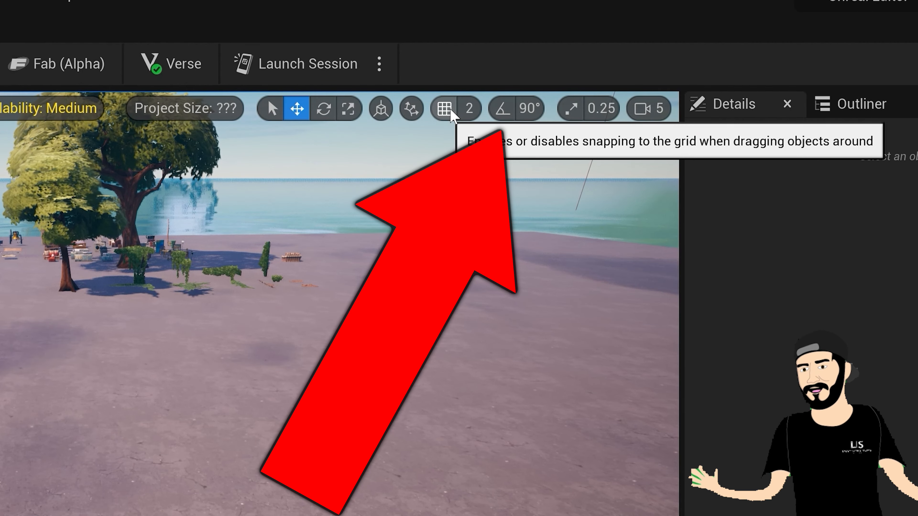
Enable grid, rotation and scale snapping for the viewport
click(498, 83)
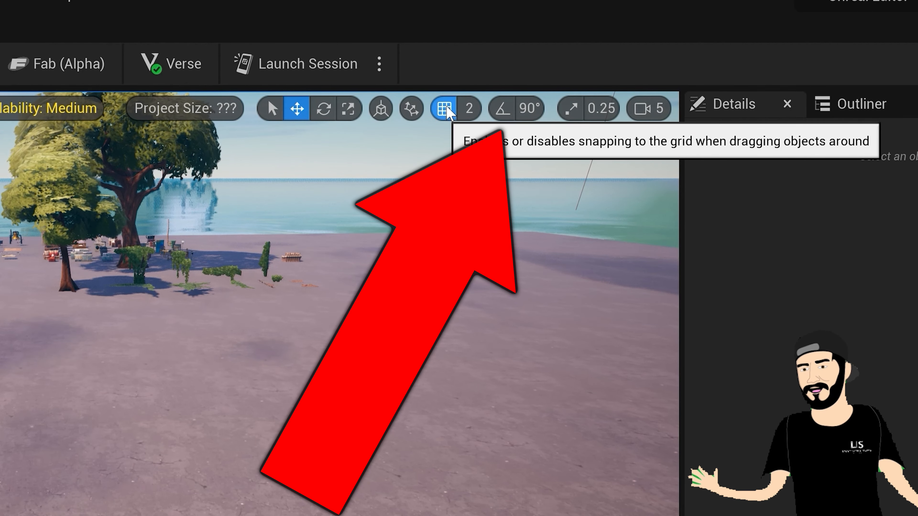
click(521, 109)
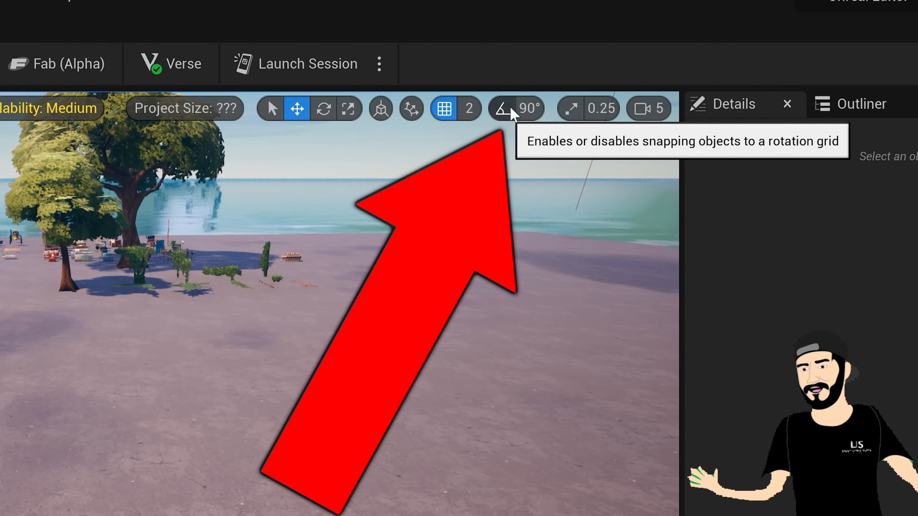
click(576, 109)
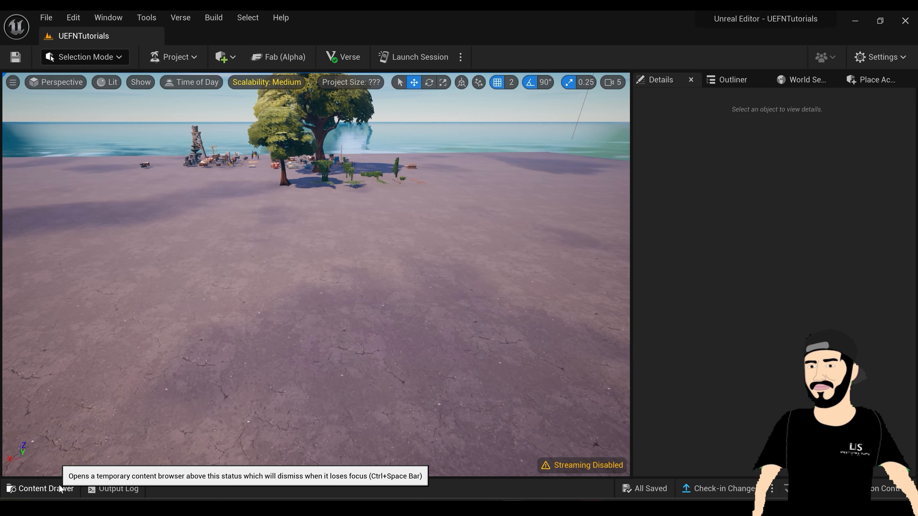
Place an Art Deco Bank Floor tile on the terrain at location -2560, 2304, 0
click(59, 484)
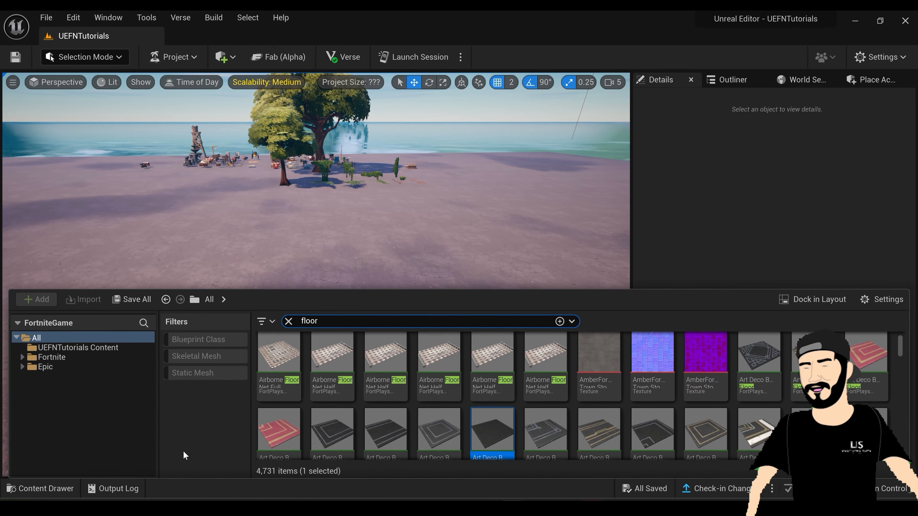
drag(495, 430, 278, 331)
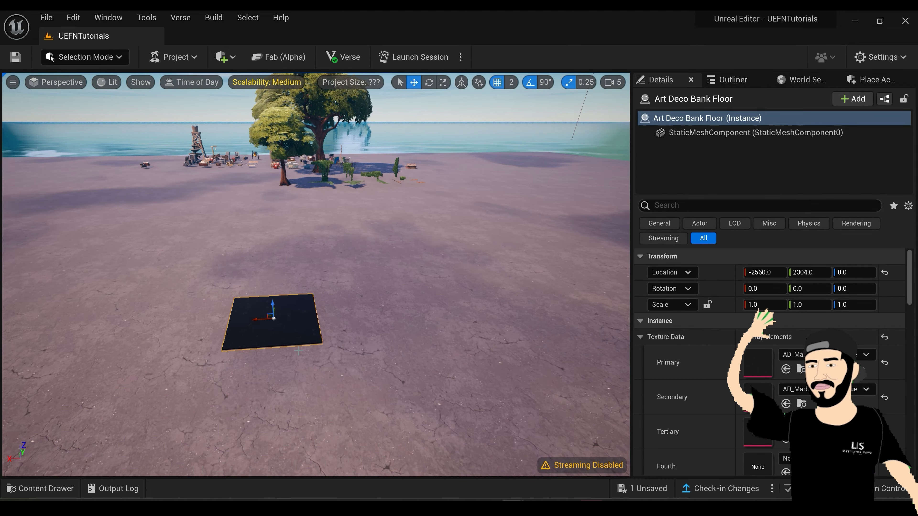
Search all content for "wall" and place an Agency Flat Doorway Str wall along the front edge of the floor tile
key(ctrl+space)
click(341, 318)
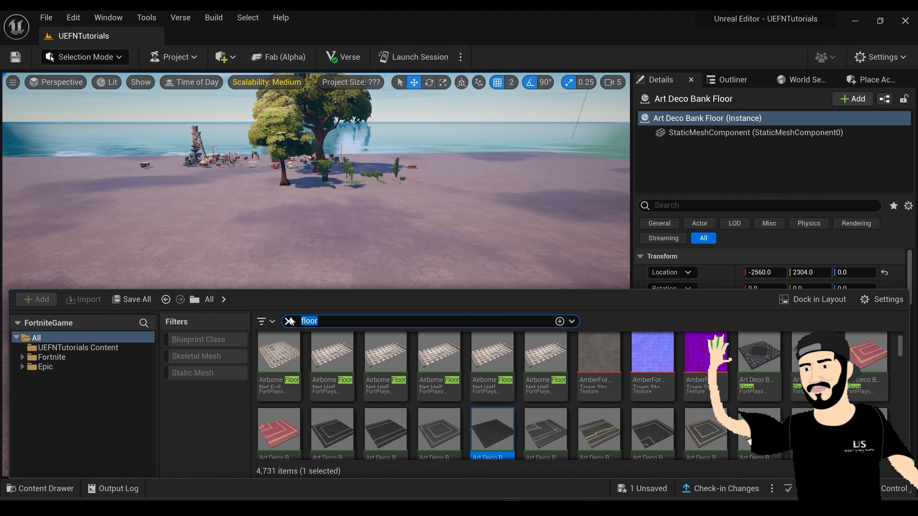
text(wall)
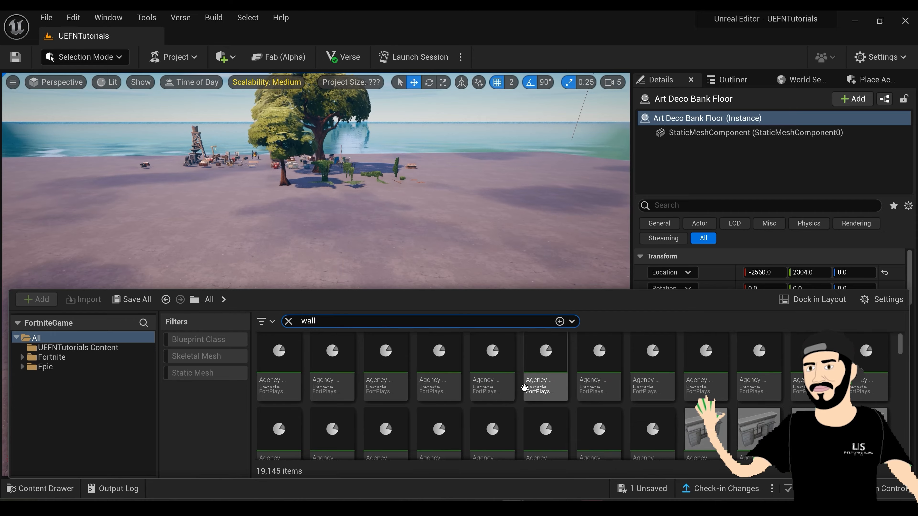
scroll(546, 365, down, 5)
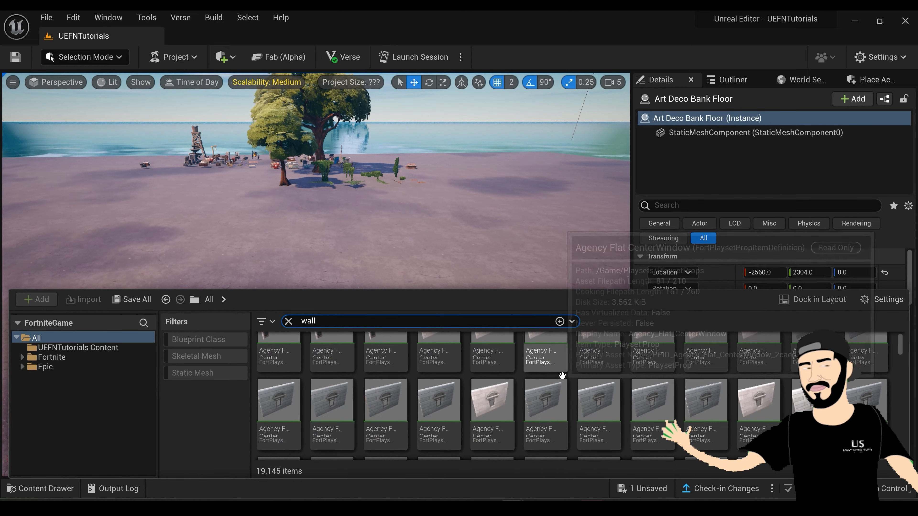
scroll(578, 379, down, 3)
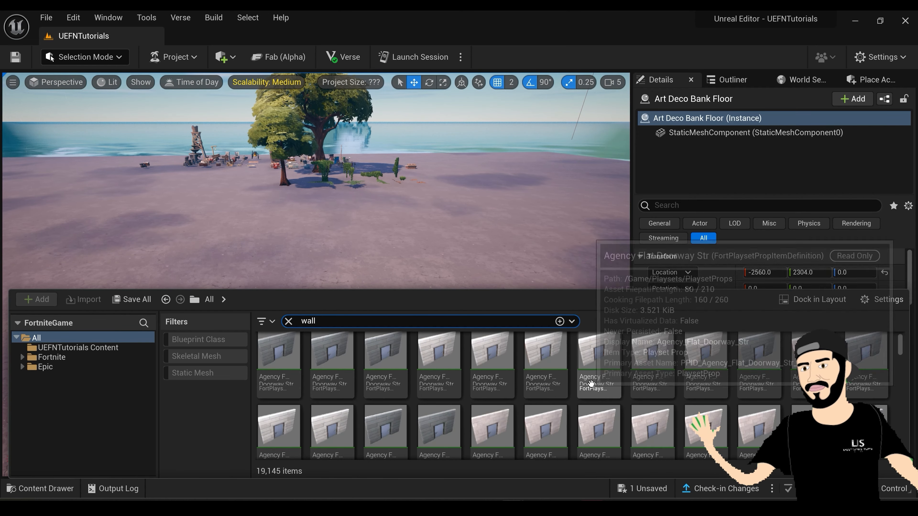
scroll(590, 382, down, 1)
scroll(588, 382, up, 5)
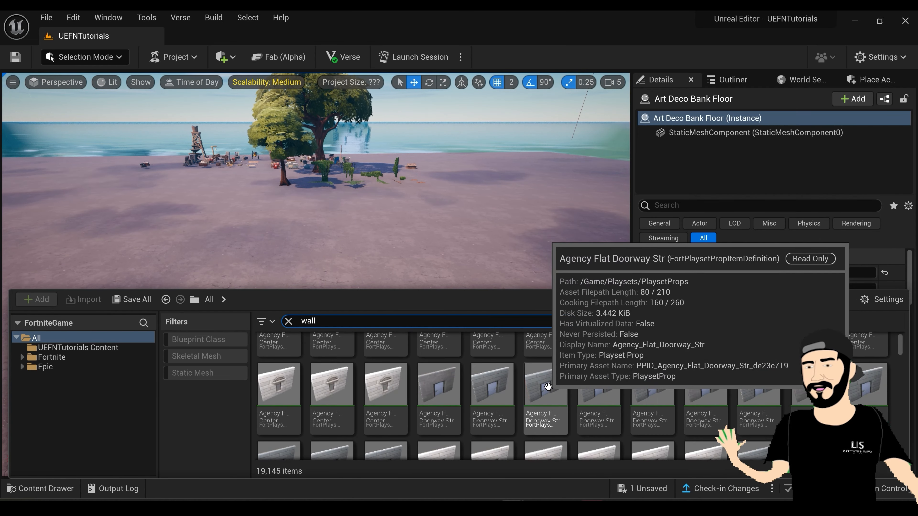
drag(547, 387, 356, 382)
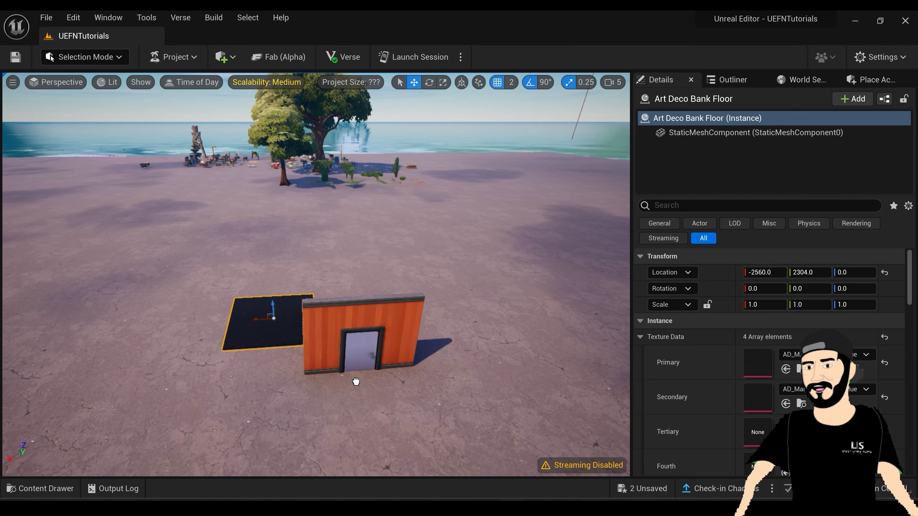
drag(293, 385, 268, 362)
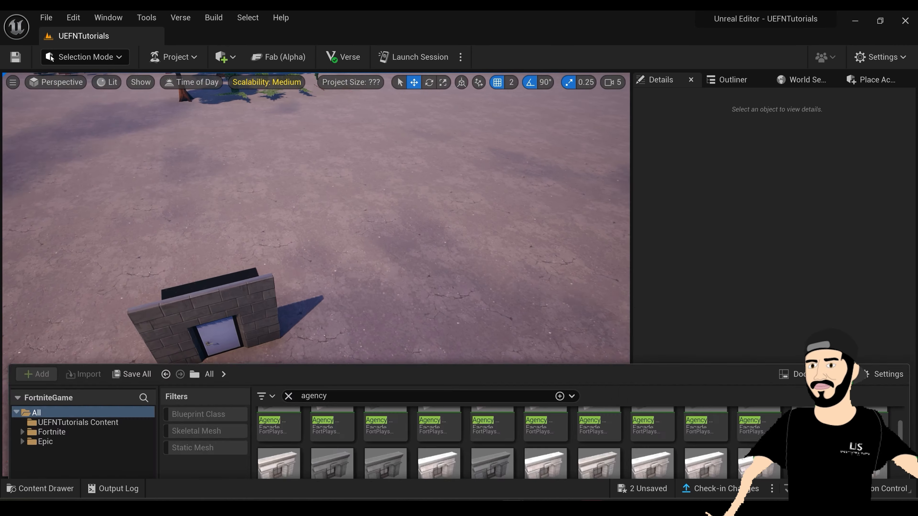
Find the Agency FlatWall Str 01 prop in the agency search results and place it along the floor tile's back edge at -2560, 2816, 0
key(a)
click(38, 489)
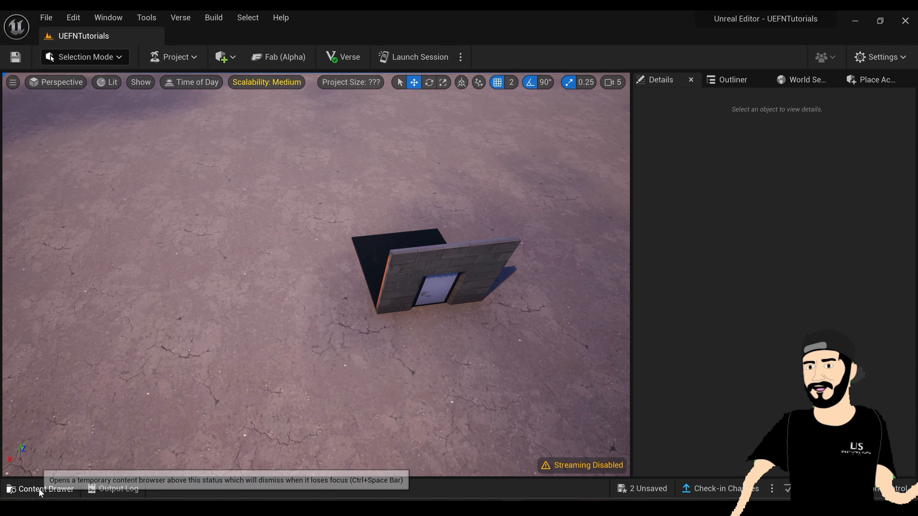
scroll(385, 388, down, 8)
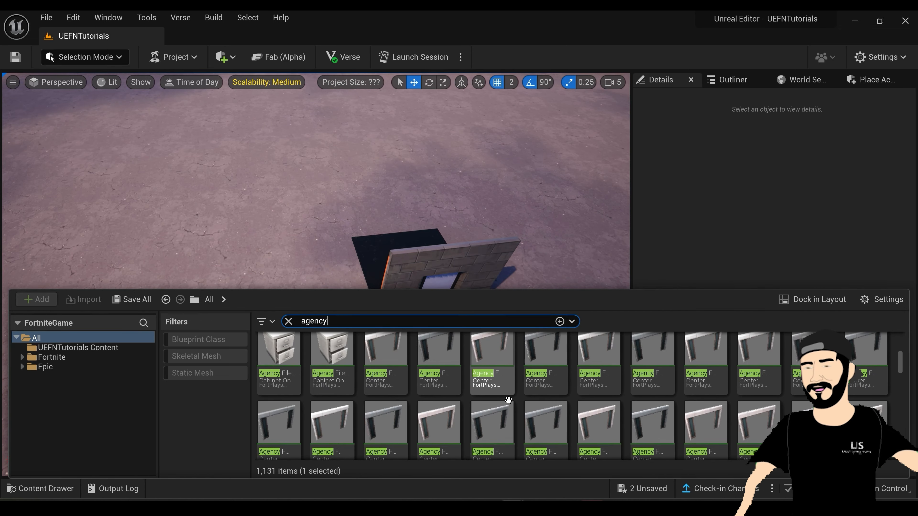
scroll(513, 404, down, 2)
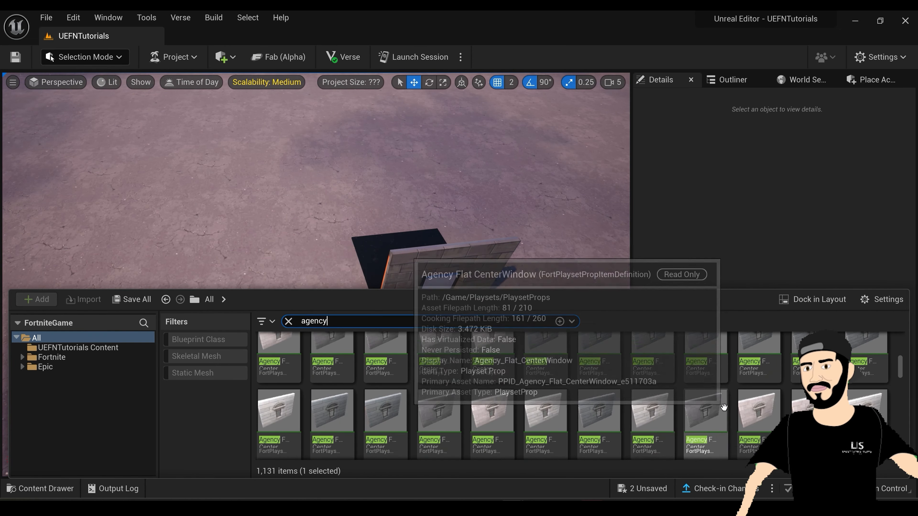
drag(593, 416, 389, 237)
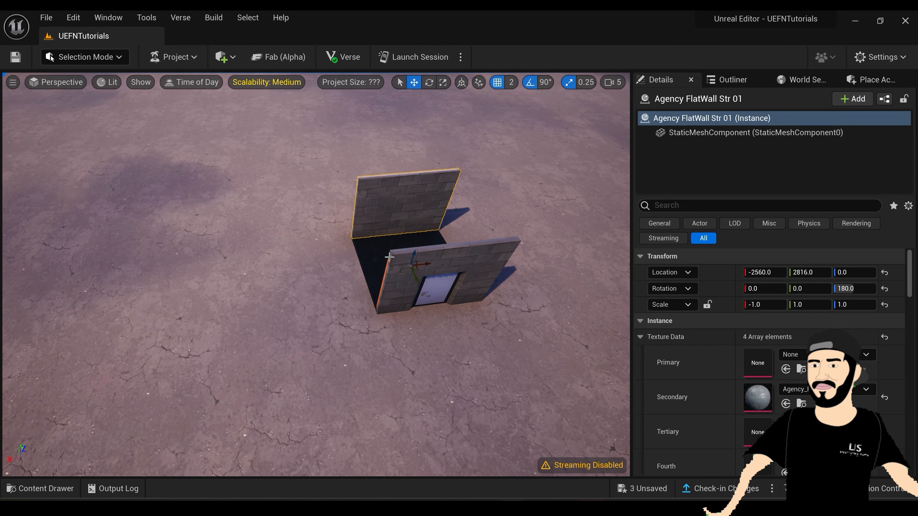
right_drag(316, 275, 426, 224)
right_drag(276, 369, 346, 365)
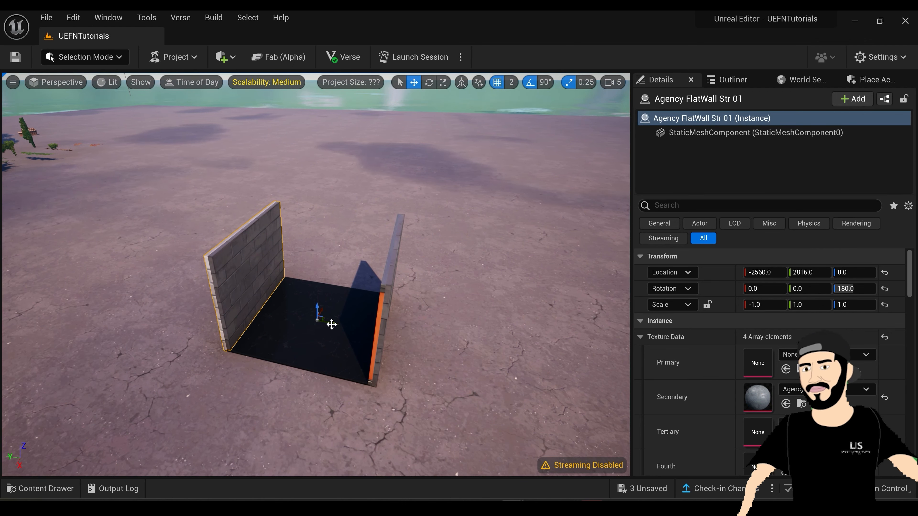
Duplicate the Art Deco Bank Floor tile along X into a five-tile row ending at X -4608, and move the flat wall to Y 3328
drag(332, 324, 260, 295)
drag(208, 296, 311, 328)
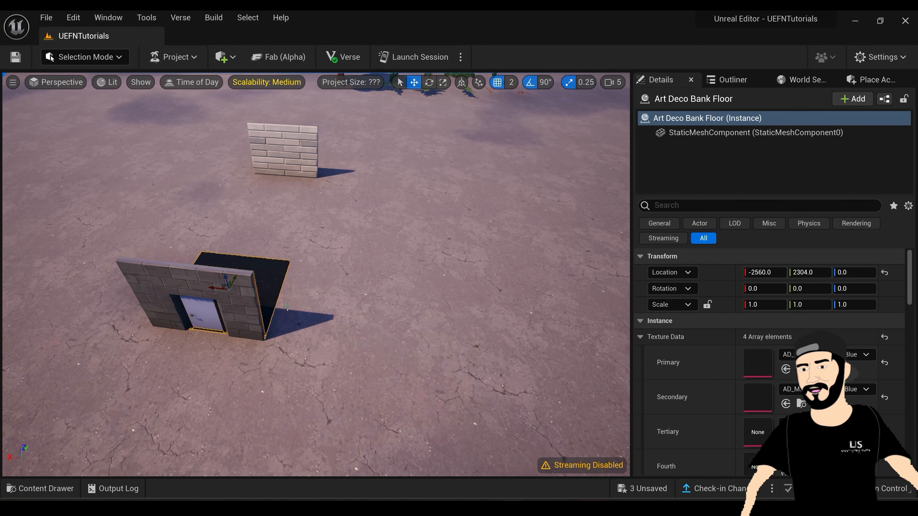
alt+drag(218, 289, 628, 326)
mouse_move(502, 323)
right_down()
mouse_move(524, 320)
mouse_move(502, 322)
right_up()
key(s)
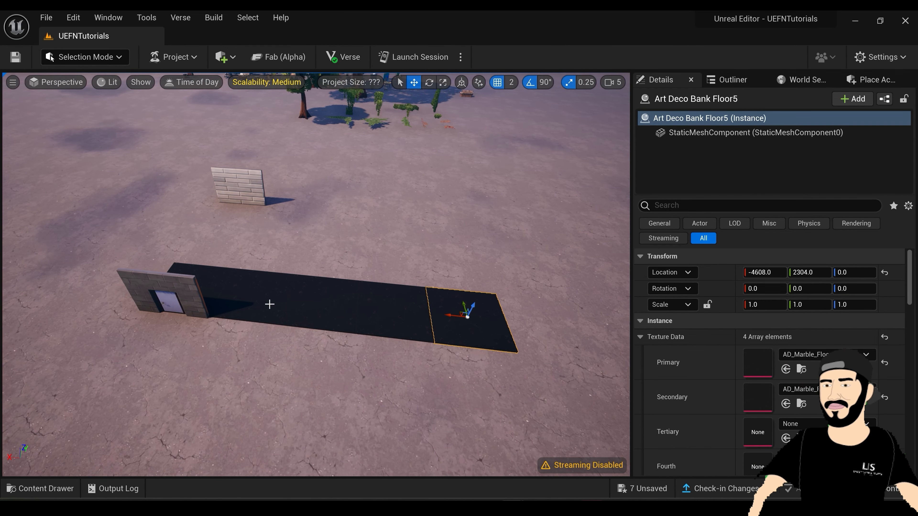
click(249, 186)
drag(252, 185, 230, 210)
Select all five floor tiles and duplicate the row behind the first one at Y 2816
click(192, 268)
click(277, 299)
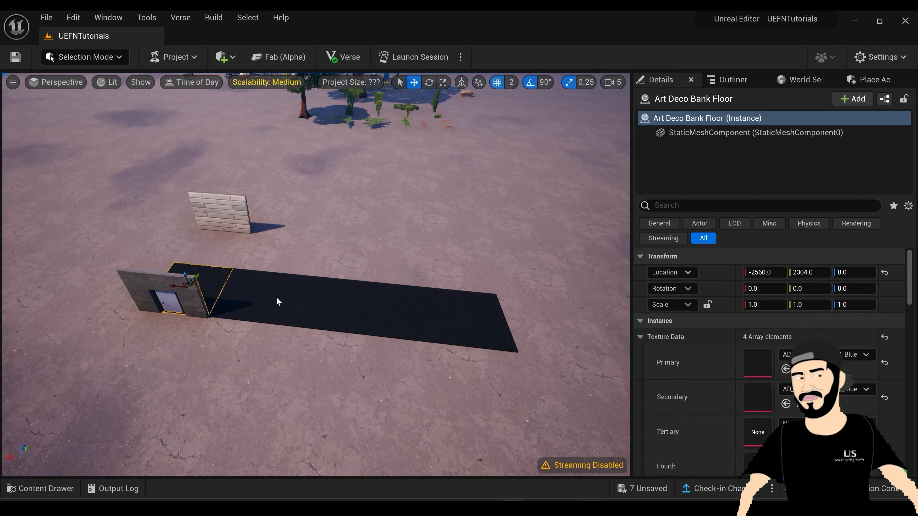
ctrl+click(351, 307)
ctrl+click(416, 309)
ctrl+click(451, 314)
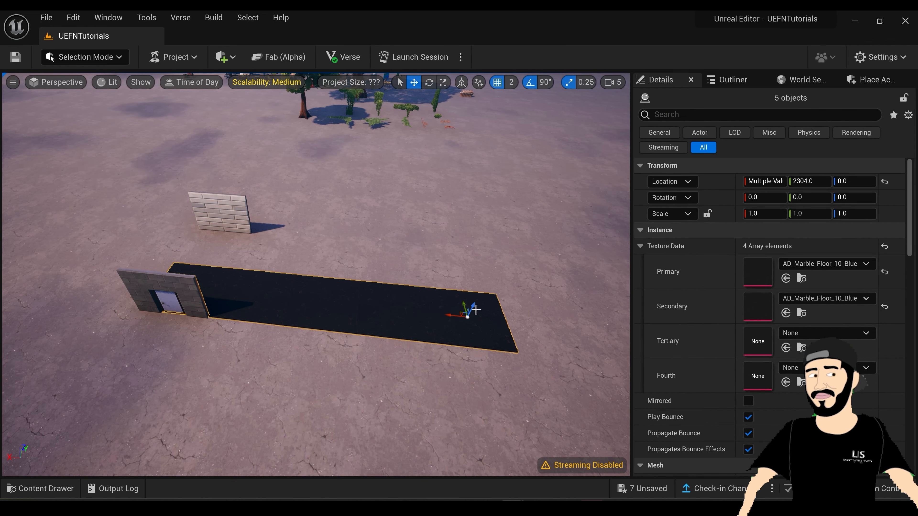
click(465, 307)
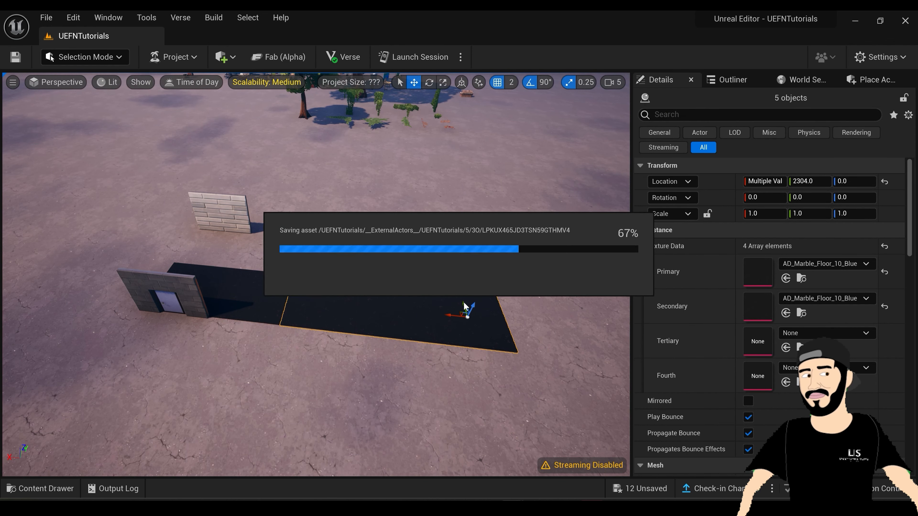
drag(465, 307, 456, 264)
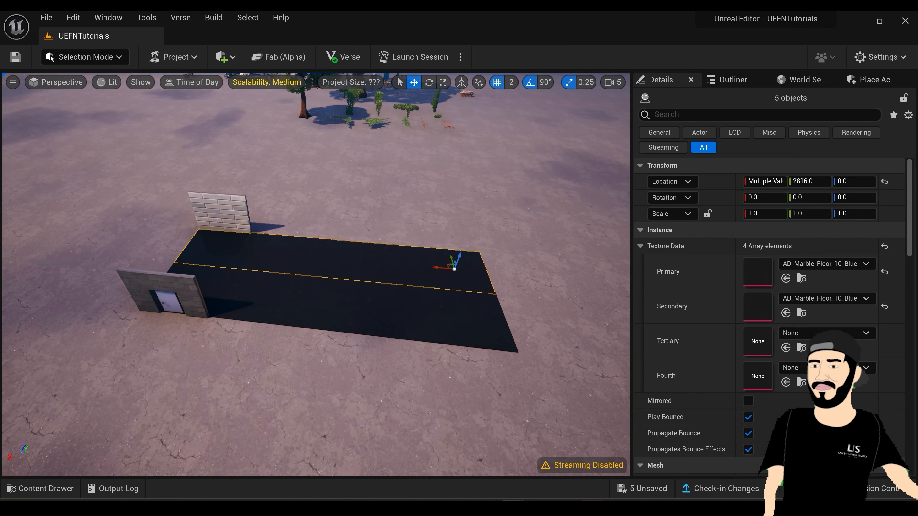
Duplicate the Agency FlatWall piece along the floor's back edge until the wall spans the full length of the building
right_drag(361, 301, 357, 297)
click(289, 260)
alt+drag(272, 247, 364, 301)
right_drag(365, 301, 301, 262)
alt+drag(307, 262, 372, 271)
right_drag(373, 271, 416, 250)
Copy the wall piece nearest the door end, rotate it 90 degrees and place it on the short edge at -2304, 2560, 0
click(226, 277)
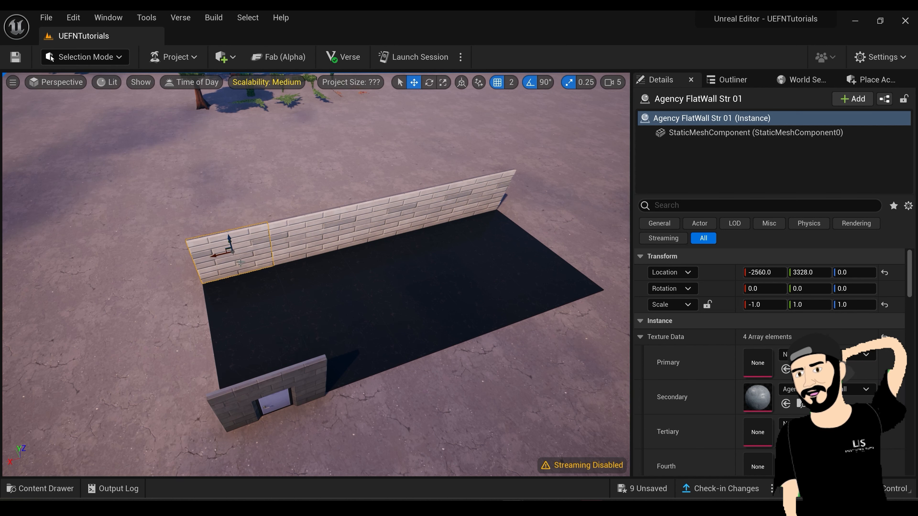
key(e)
drag(212, 273, 242, 299)
key(w)
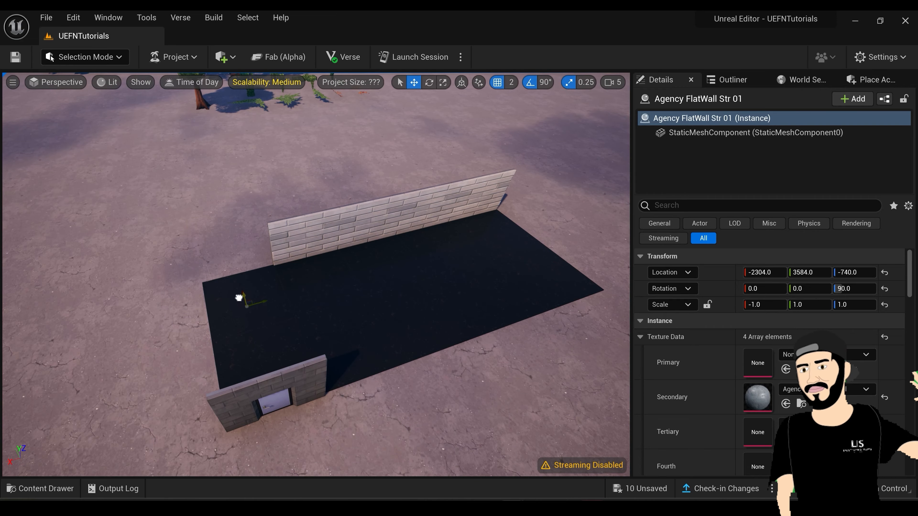
right_drag(242, 299, 218, 314)
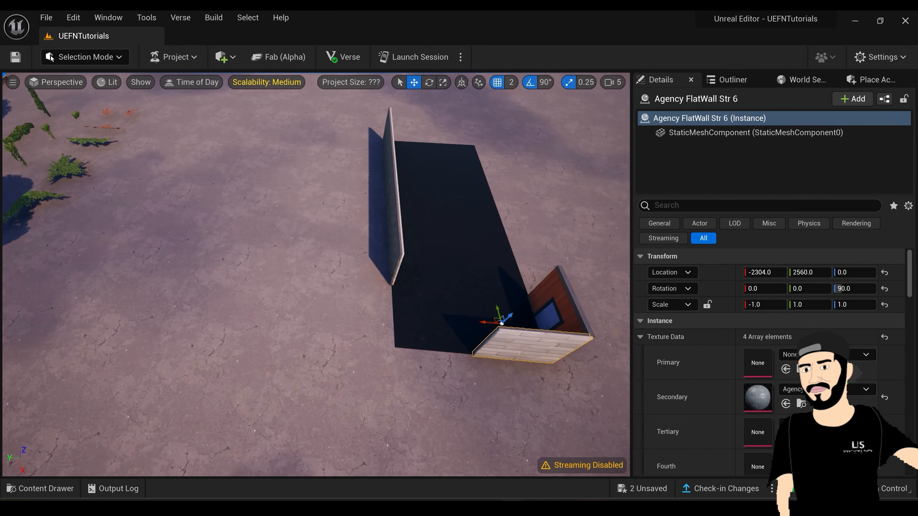
Duplicate flat wall pieces to enclose the remaining open sides of the floor
right_drag(491, 317, 331, 163)
click(330, 163)
alt+drag(327, 203, 407, 214)
right_drag(406, 213, 325, 217)
Undo the rotation and shift of the two wall pieces at the far end
key(ctrl+z)
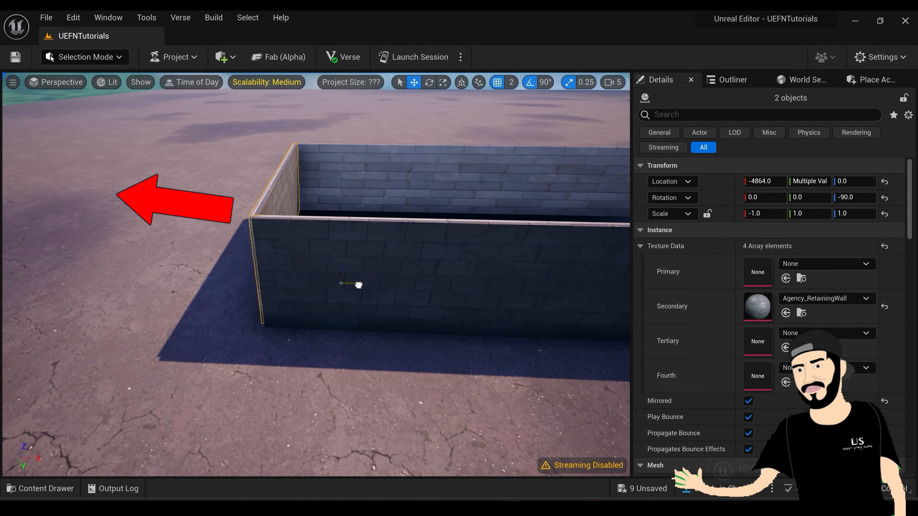
drag(359, 284, 344, 282)
key(ctrl+z)
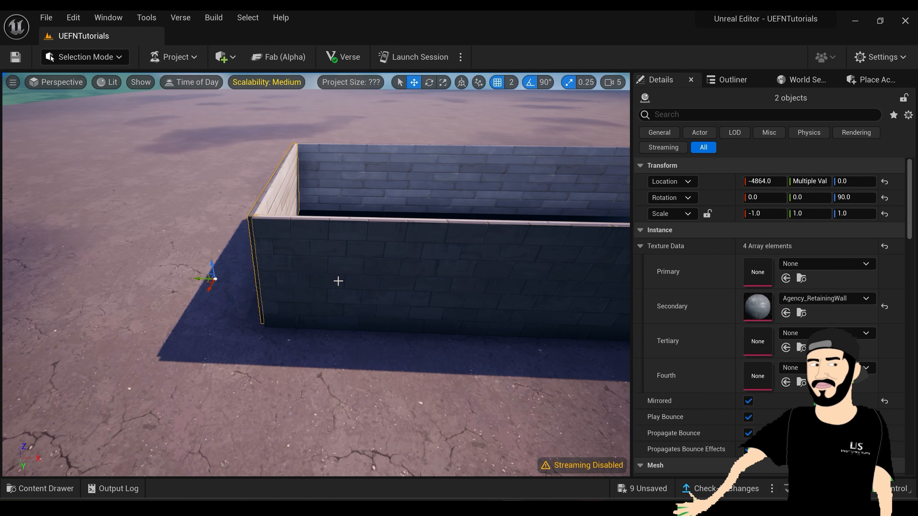
Examine the far corner joint and the interior floor of the walled building
scroll(291, 246, down, 3)
alt+drag(291, 246, 180, 245)
scroll(314, 274, down, 3)
right_drag(314, 275, 314, 224)
right_drag(300, 309, 299, 253)
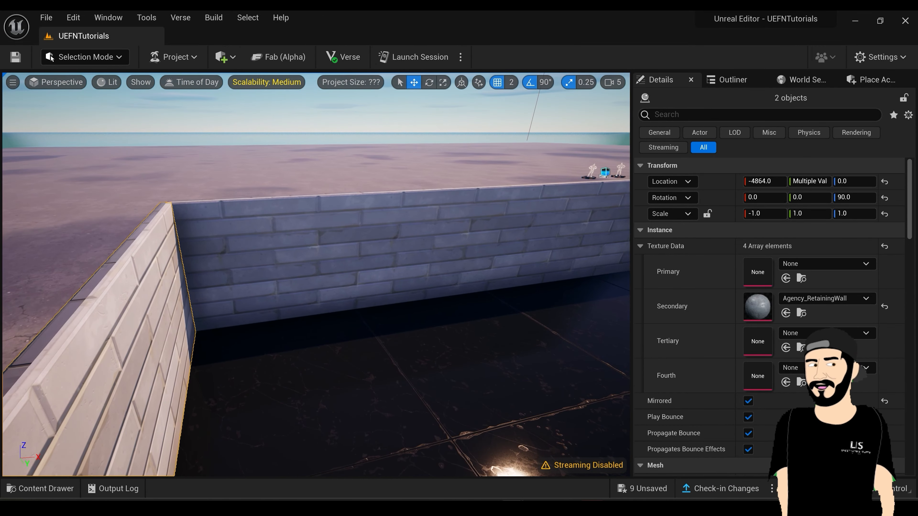
click(231, 383)
right_drag(231, 383, 232, 420)
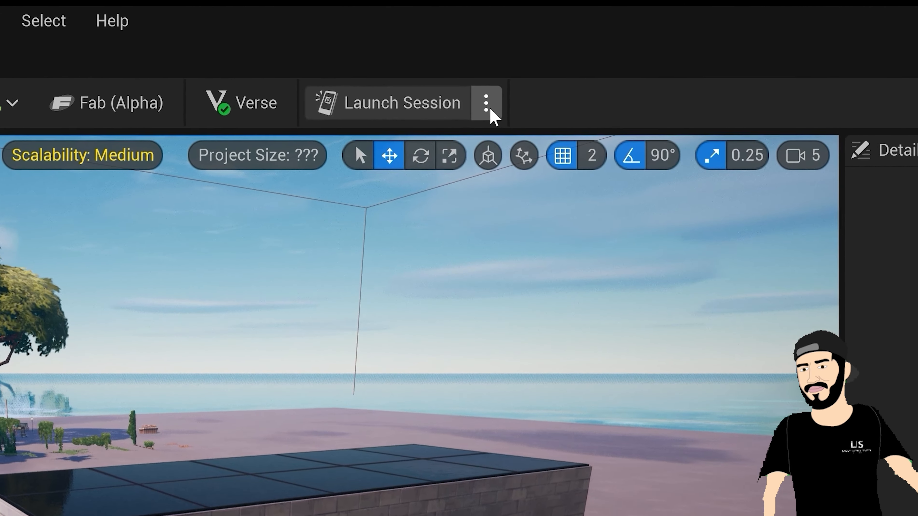
Check the session options, launch a play session of the project and run the character across the island
click(486, 103)
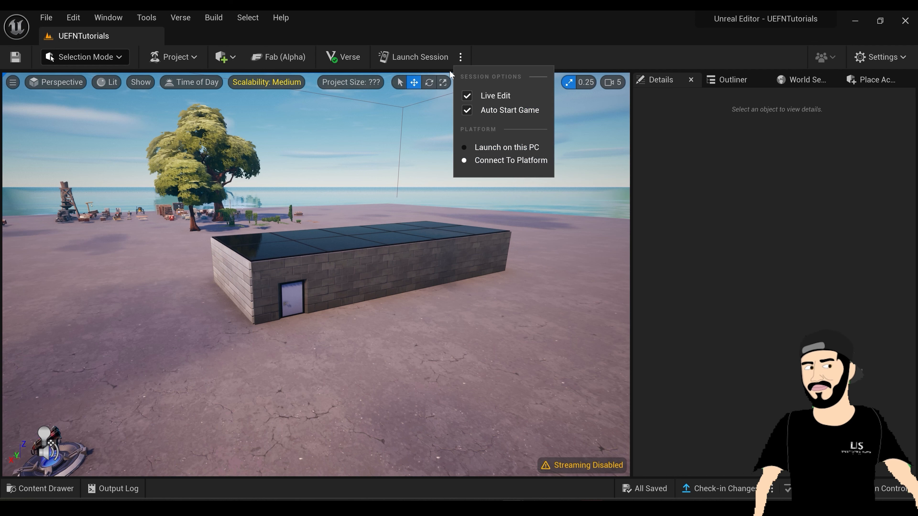
click(420, 56)
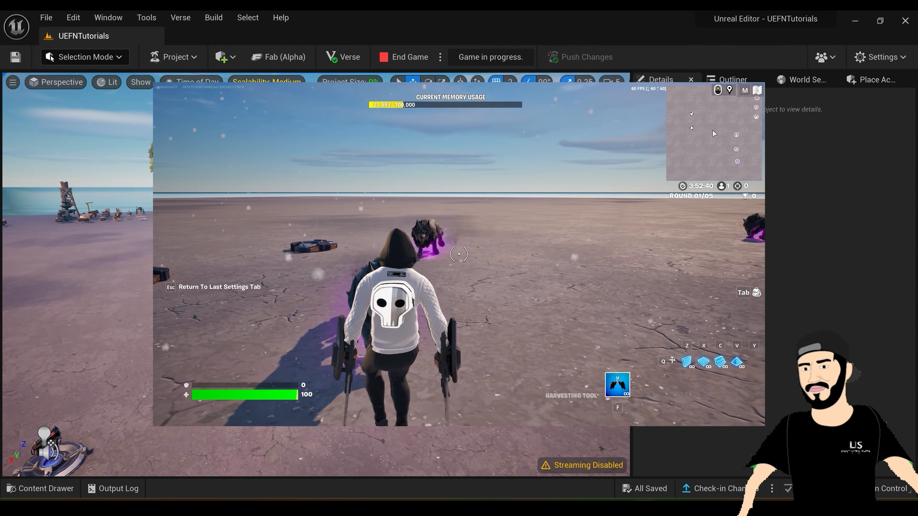
key(d)
key(w)
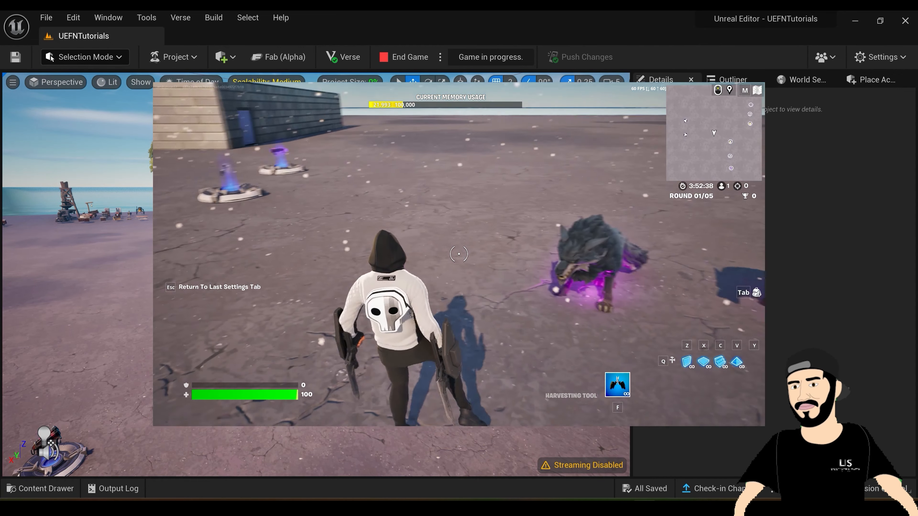
key(shift)
key(w)
Playtest combat by shooting the attacking wolves with the Sidearm Pistol, and sprint away past the building
click(459, 254)
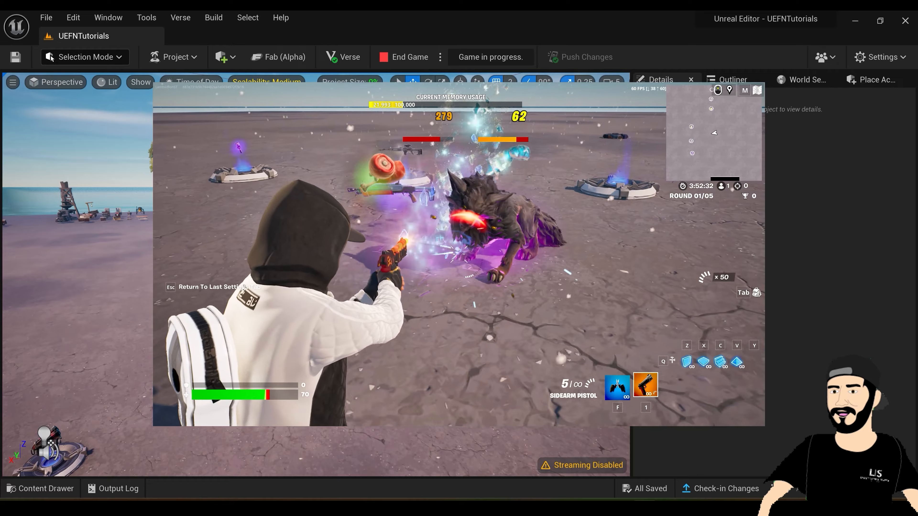
click(459, 254)
click(459, 254)
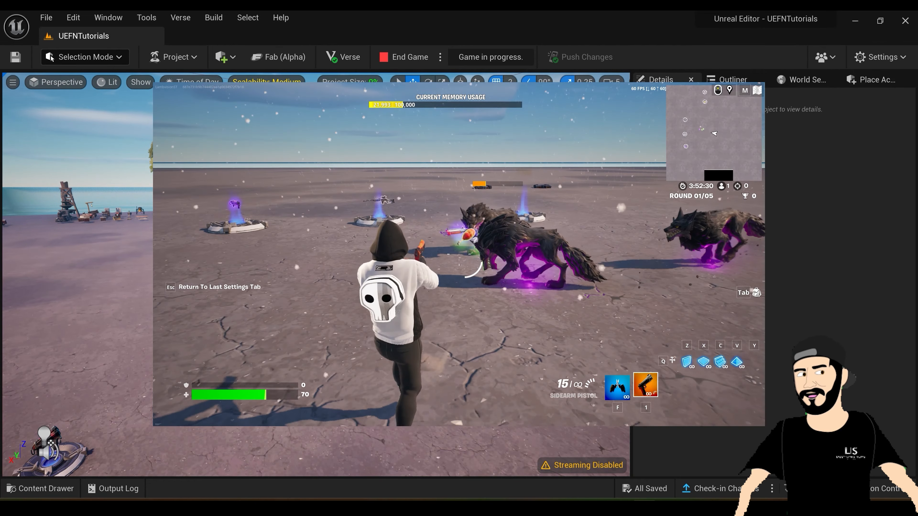
right_click(459, 254)
click(458, 254)
click(459, 253)
click(458, 254)
click(459, 254)
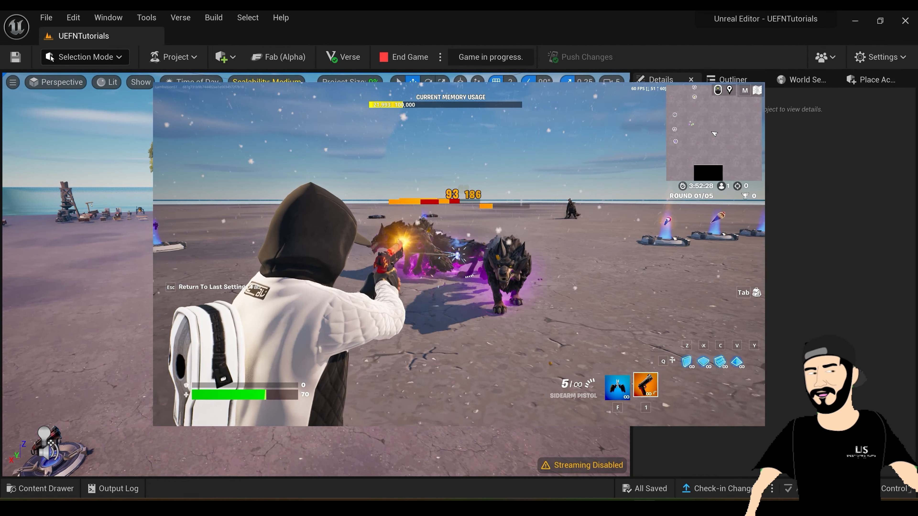
click(459, 254)
click(459, 253)
key(w)
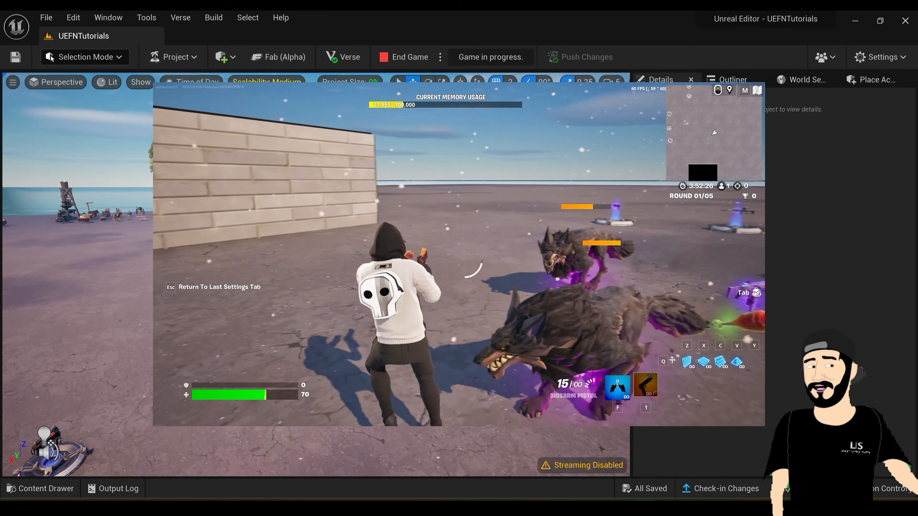
key(shift)
key(w)
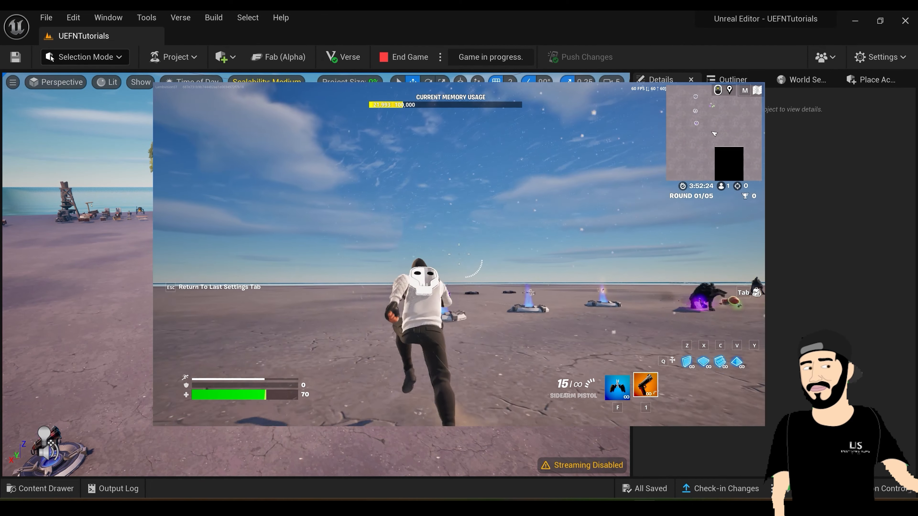